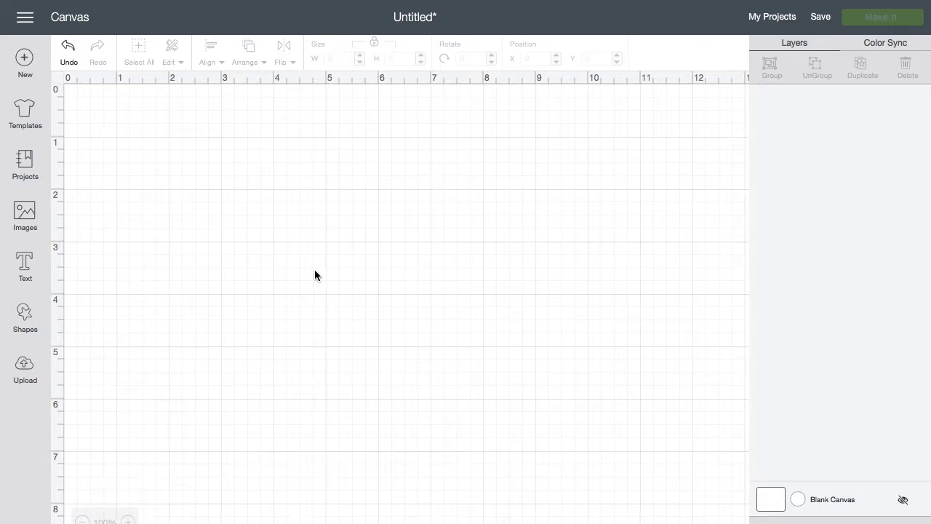
# Step: Search the image library for "Rectangle with Circles" and insert the teal rectangle with three circles onto the canvas
pyautogui.click(29, 214)
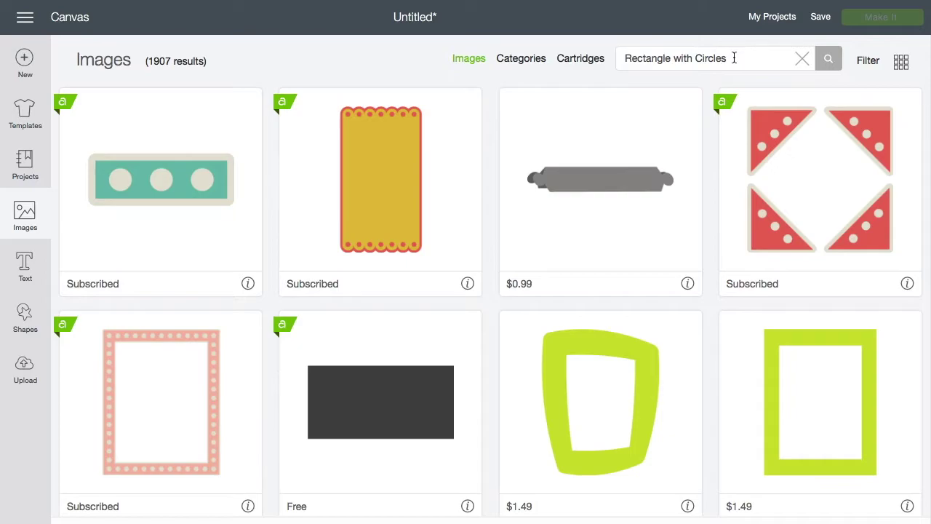
pyautogui.moveTo(734, 58); pyautogui.dragTo(618, 61)
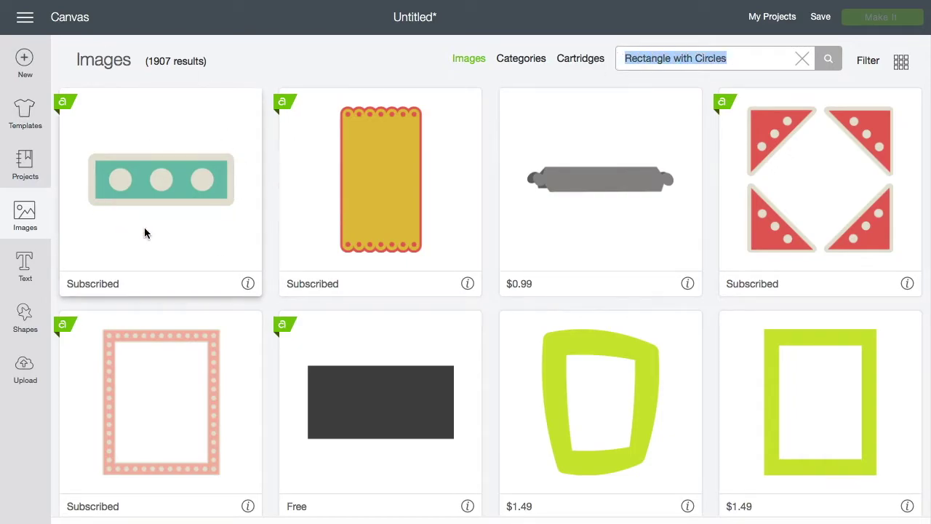
pyautogui.click(181, 179)
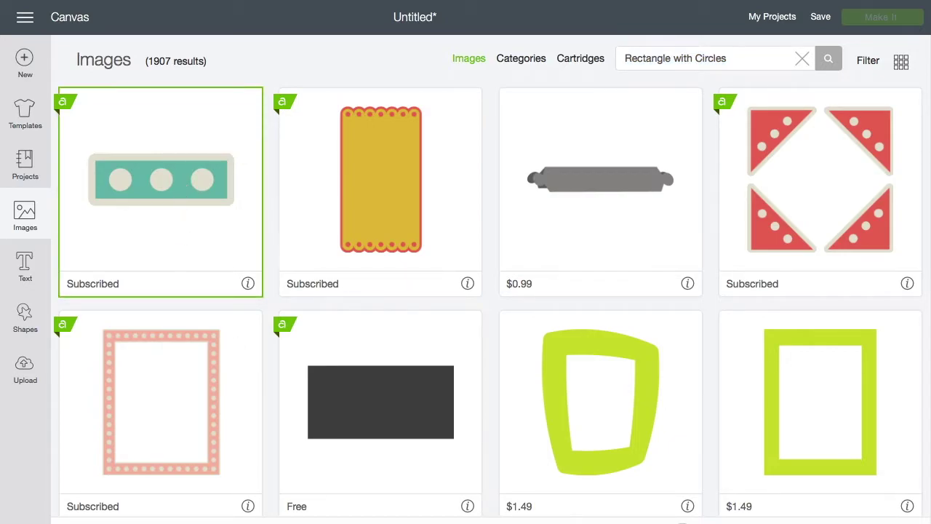
pyautogui.click(873, 518)
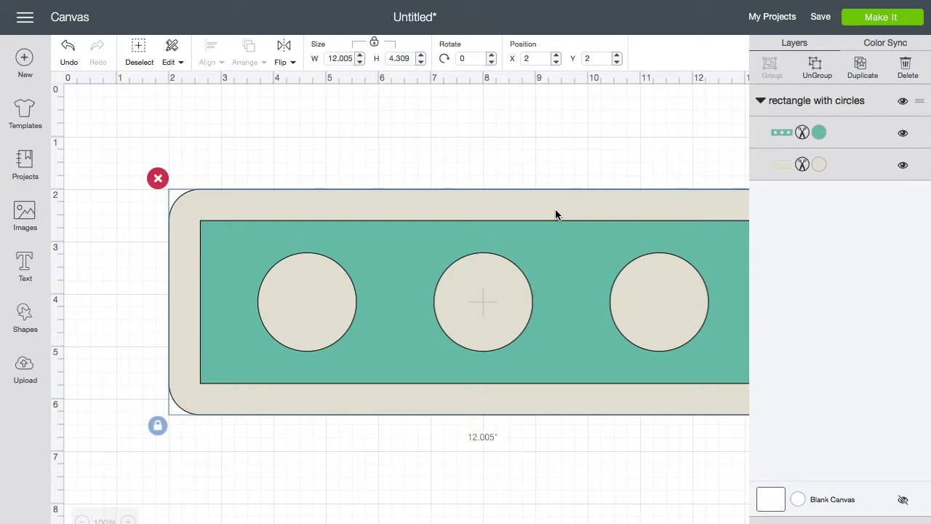
# Step: Rotate the inserted rectangle image by 90 degrees
pyautogui.click(468, 58)
pyautogui.write('90')
pyautogui.press('Return')
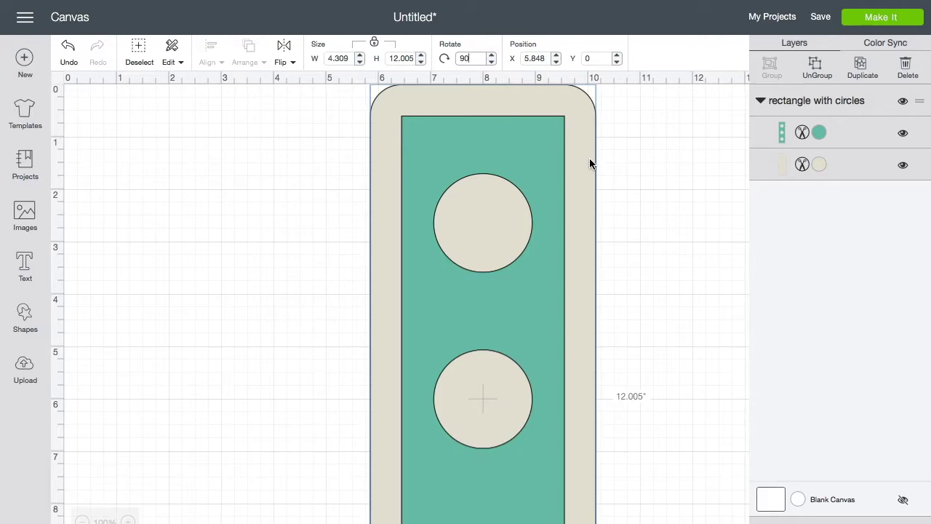
# Step: Set the rectangle image's width to 2 inches with proportions locked and move it to about X 2.15, Y 0.46
pyautogui.click(354, 59)
pyautogui.moveTo(354, 59); pyautogui.dragTo(319, 59)
pyautogui.write('2')
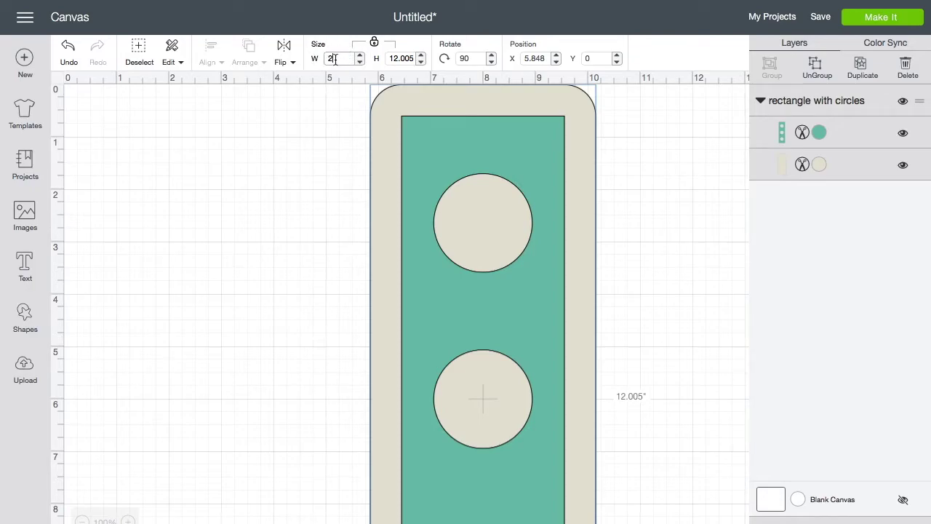
pyautogui.press('Return')
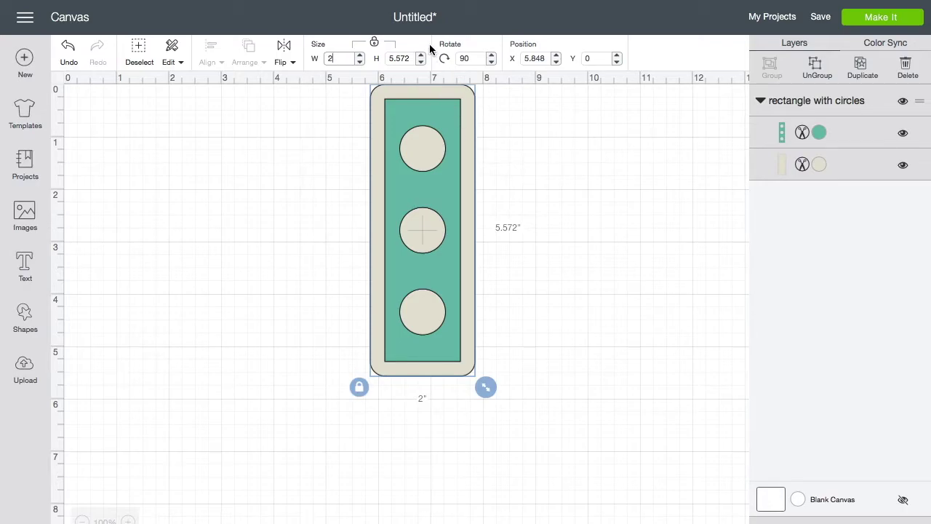
pyautogui.moveTo(471, 125); pyautogui.dragTo(278, 153)
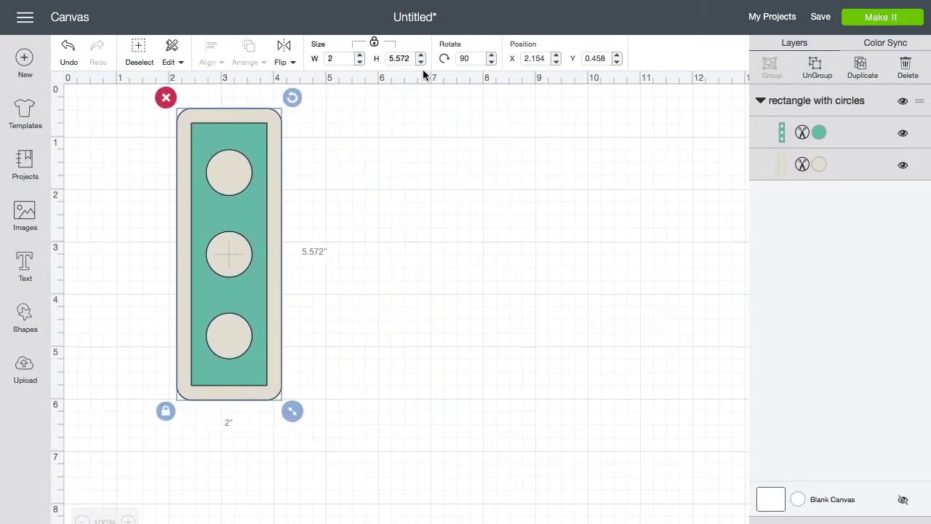
# Step: Unlock the rectangle image's proportions and delete its teal layer with the circle cutouts
pyautogui.click(375, 45)
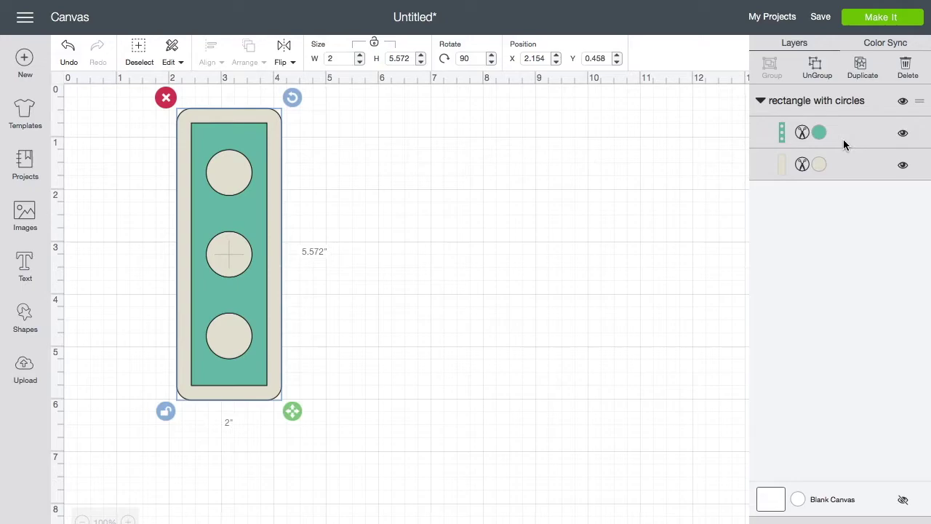
pyautogui.click(903, 136)
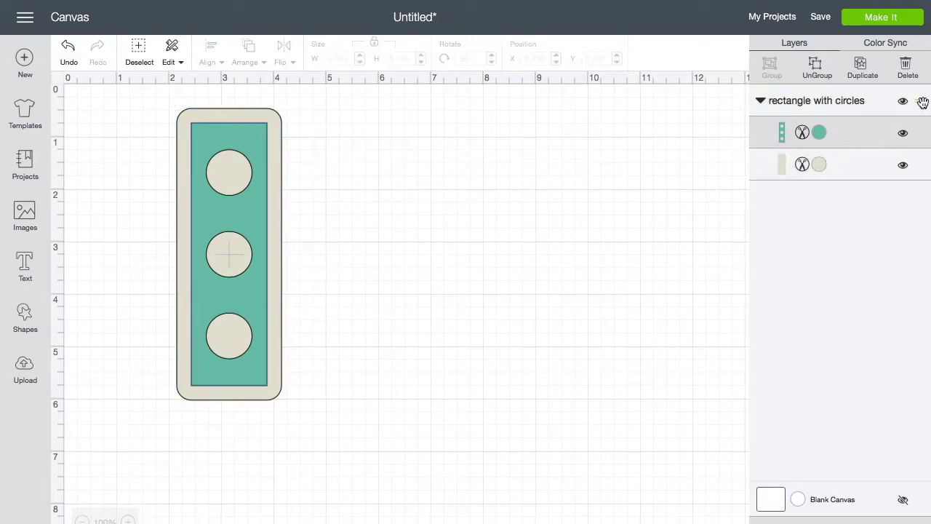
pyautogui.click(906, 66)
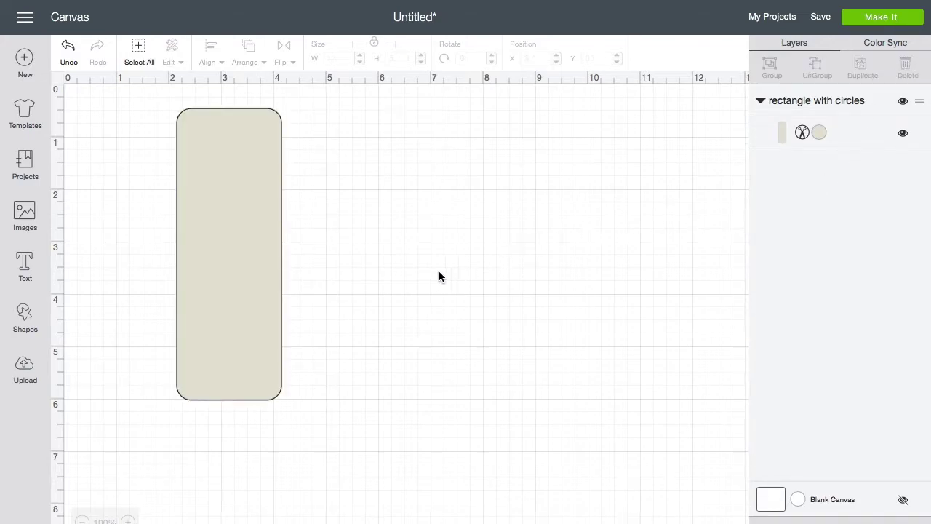
# Step: Duplicate the beige rounded rectangle and place the copy beside it at about X 6.28, Y 0.49
pyautogui.click(238, 228)
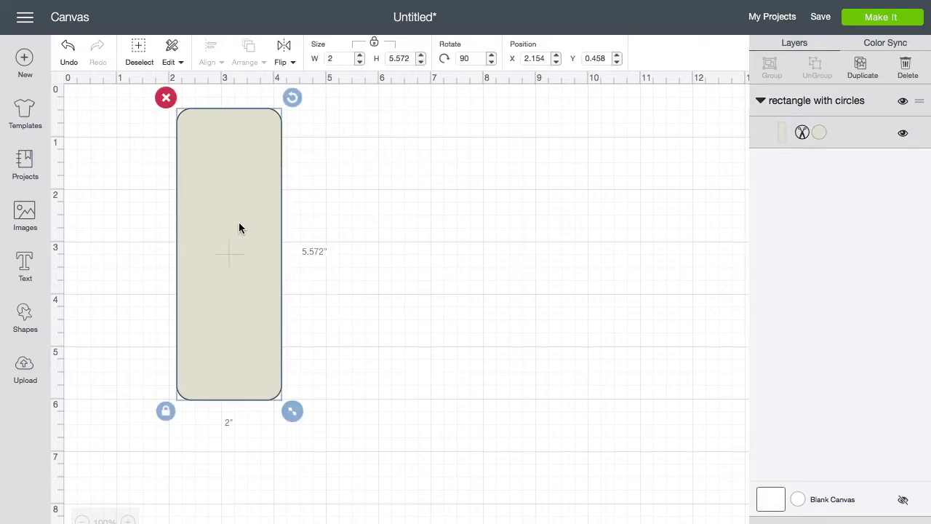
pyautogui.click(862, 69)
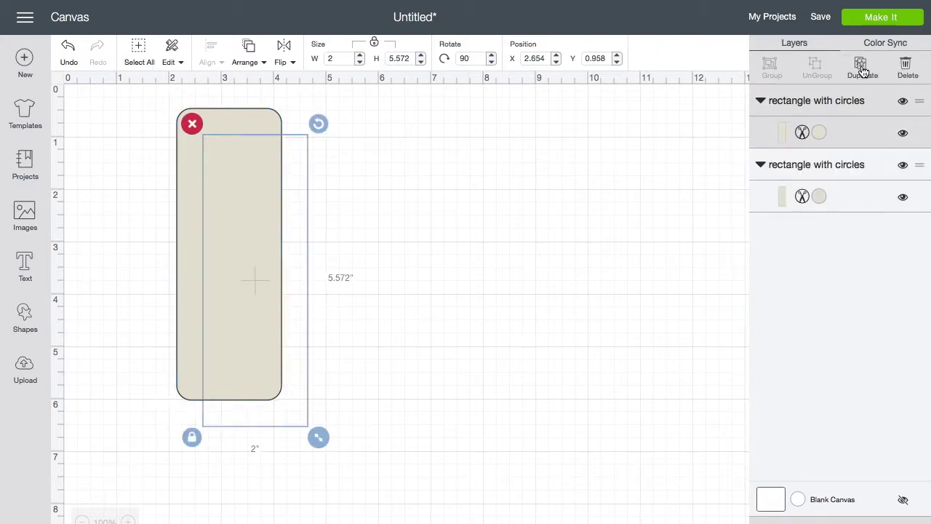
pyautogui.moveTo(280, 256); pyautogui.dragTo(470, 231)
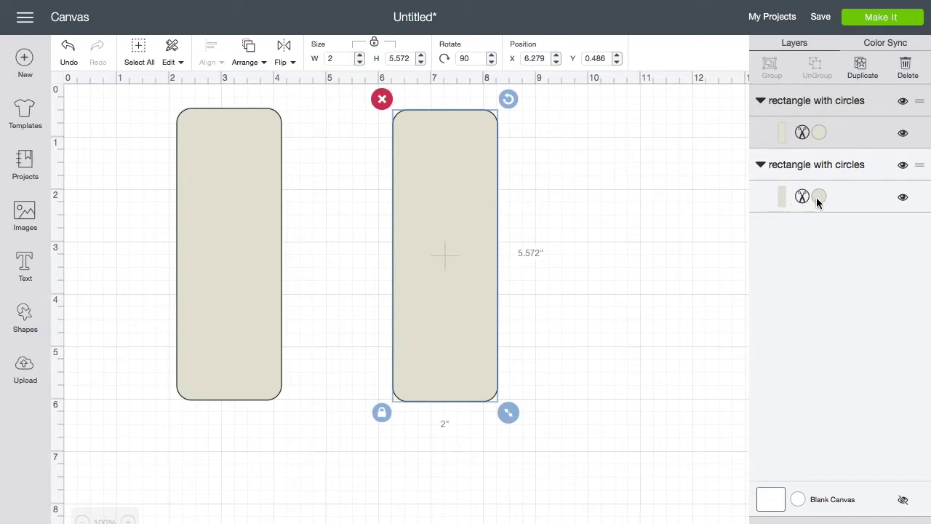
# Step: Change the duplicated rectangle's color to White
pyautogui.click(820, 131)
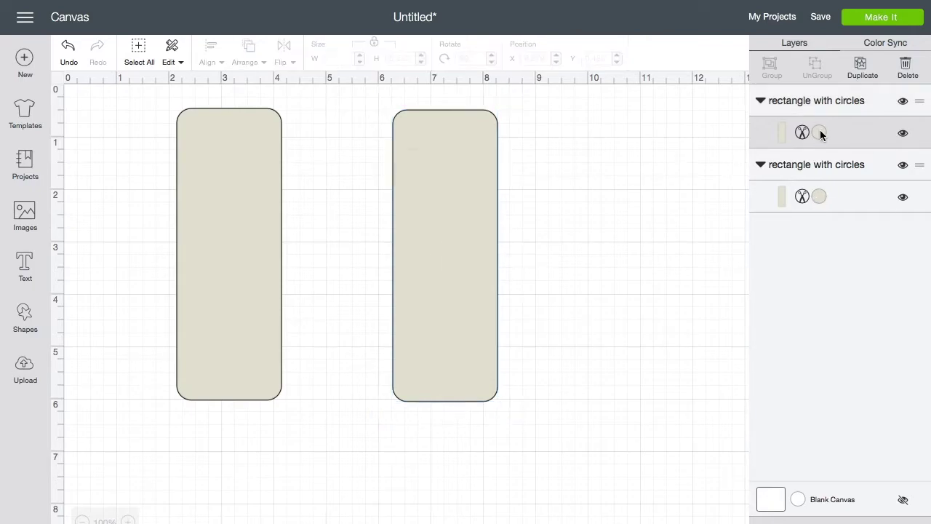
pyautogui.click(820, 131)
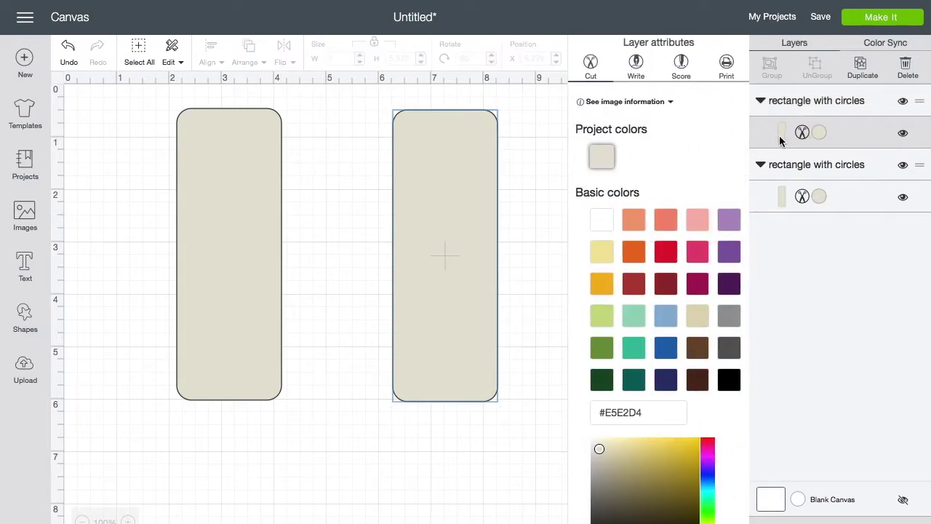
pyautogui.click(605, 222)
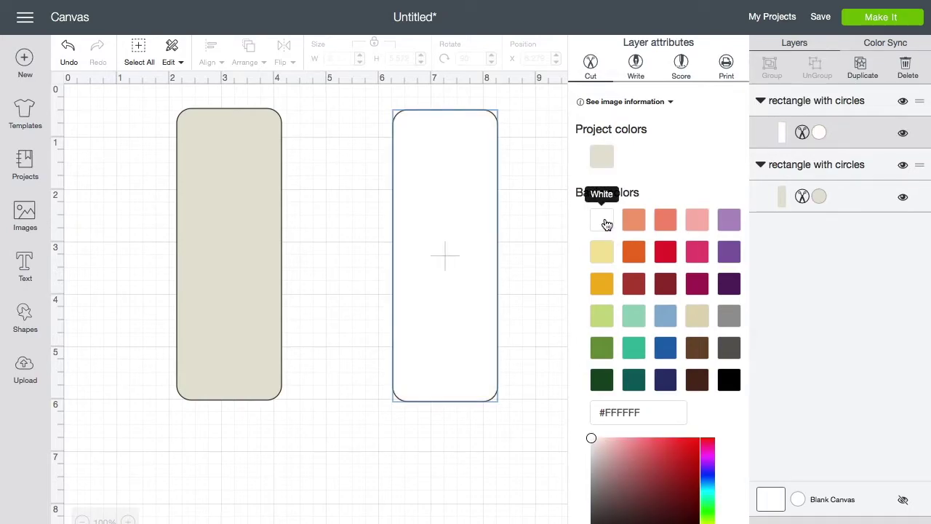
pyautogui.hscroll(1, 524, 217)
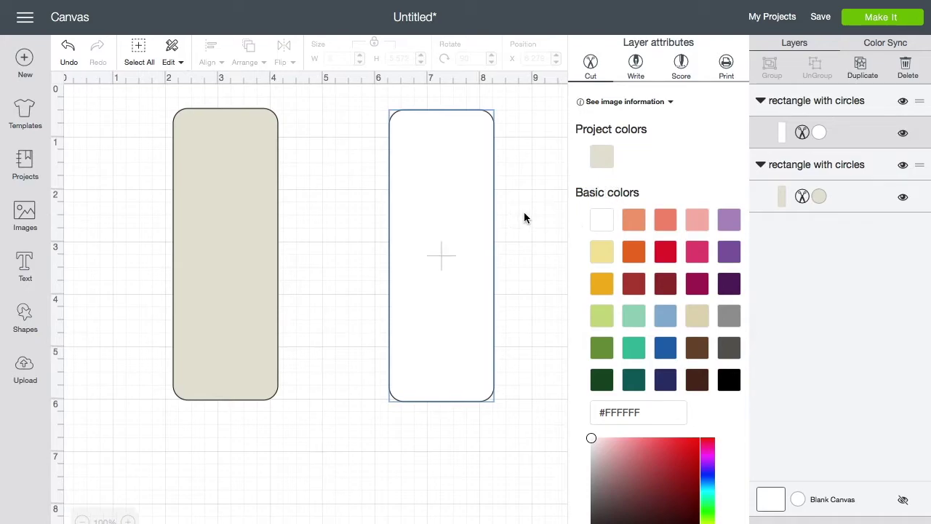
pyautogui.click(525, 213)
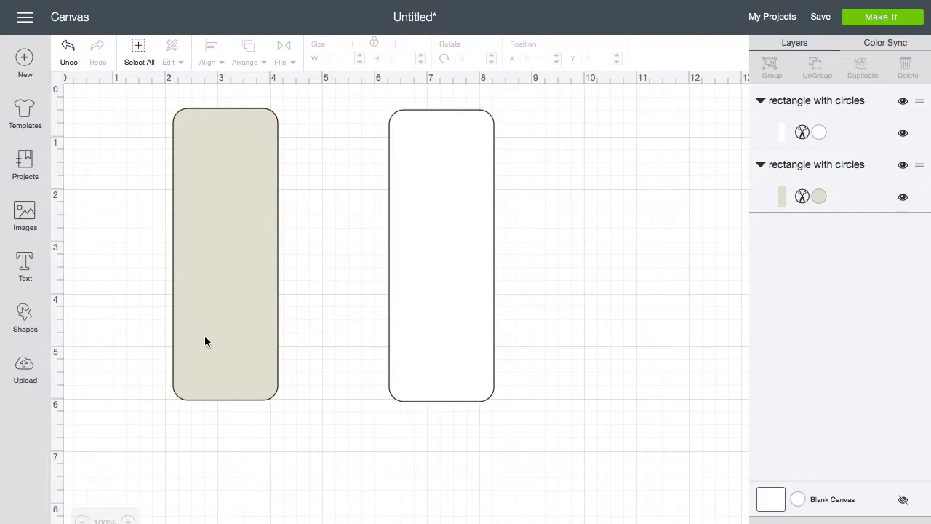
# Step: Add a heart shape to the canvas
pyautogui.scroll(-1, 205, 334)
pyautogui.scroll(1, 297, 359)
pyautogui.scroll(-1, 296, 359)
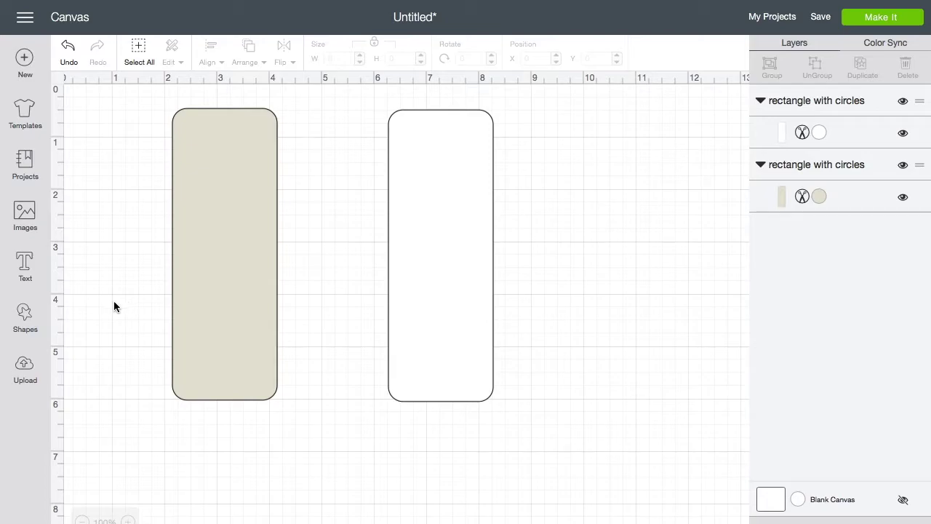
pyautogui.click(25, 315)
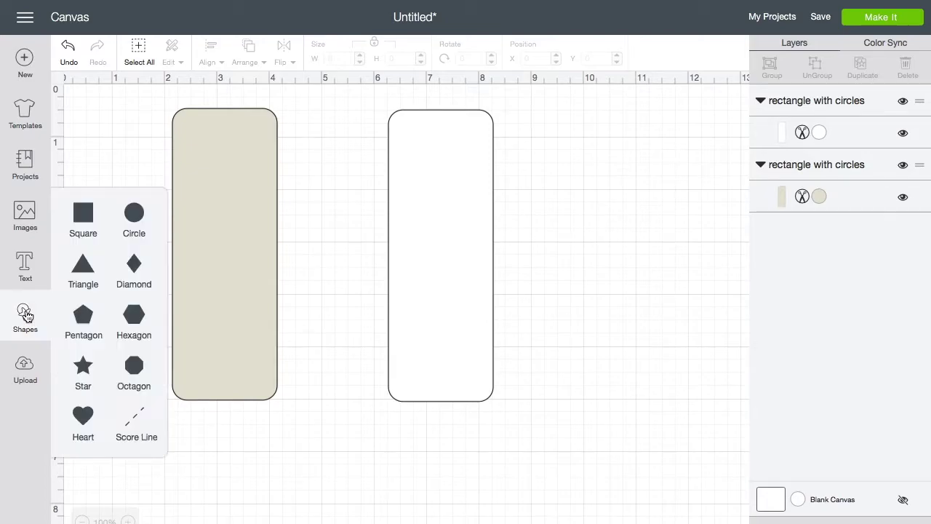
pyautogui.click(82, 420)
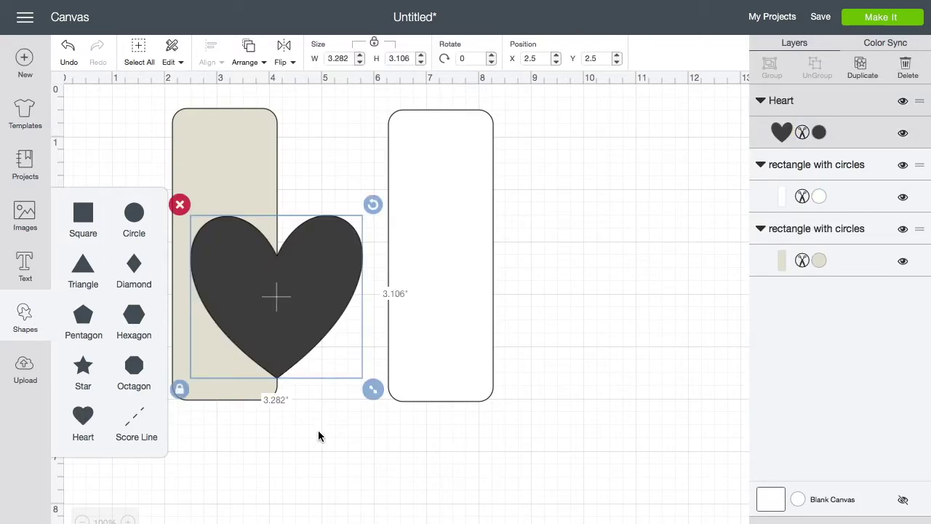
pyautogui.click(267, 512)
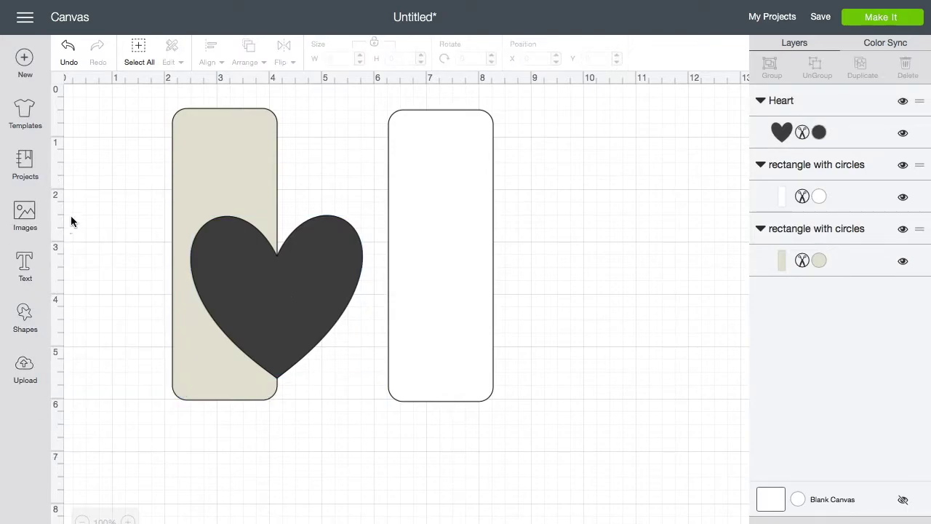
# Step: Scale the heart down proportionally to about 2.12 inches wide
pyautogui.click(325, 302)
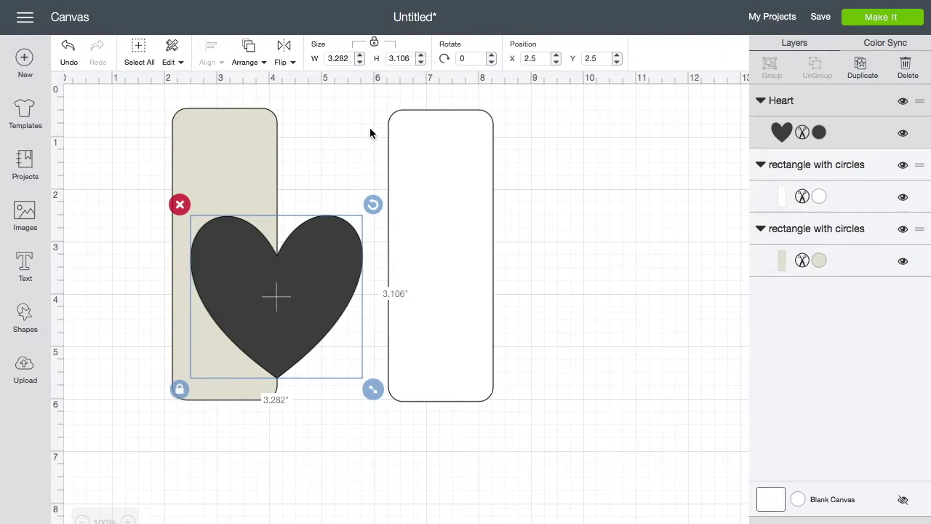
pyautogui.scroll(-1, 373, 390)
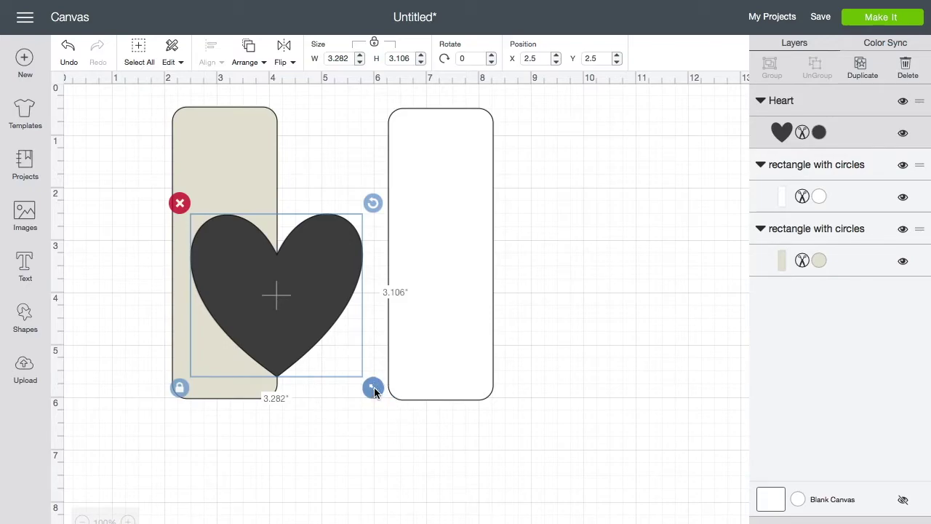
pyautogui.moveTo(373, 391); pyautogui.dragTo(312, 307)
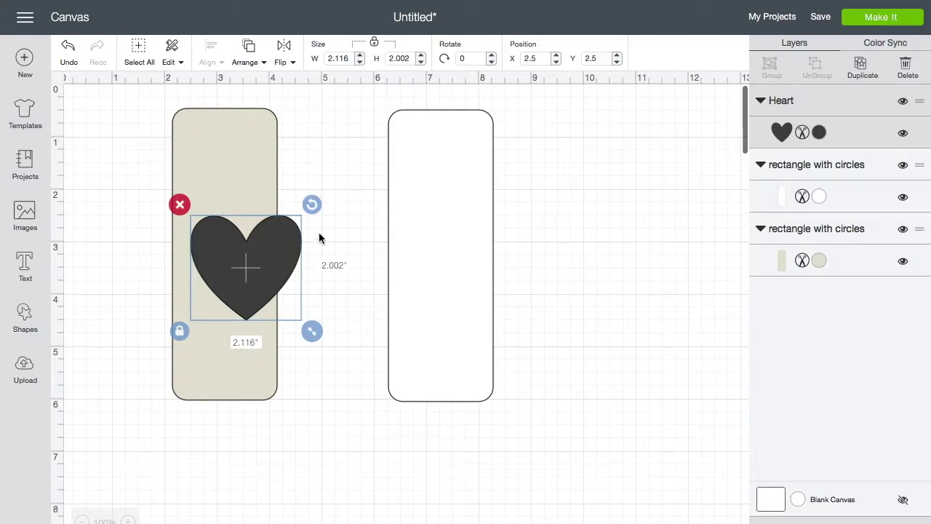
# Step: Set the heart's width to 1.75 inches and move it onto the beige rectangle at about X 2.28, Y 1.81
pyautogui.scroll(-1, 382, 224)
pyautogui.scroll(1, 357, 258)
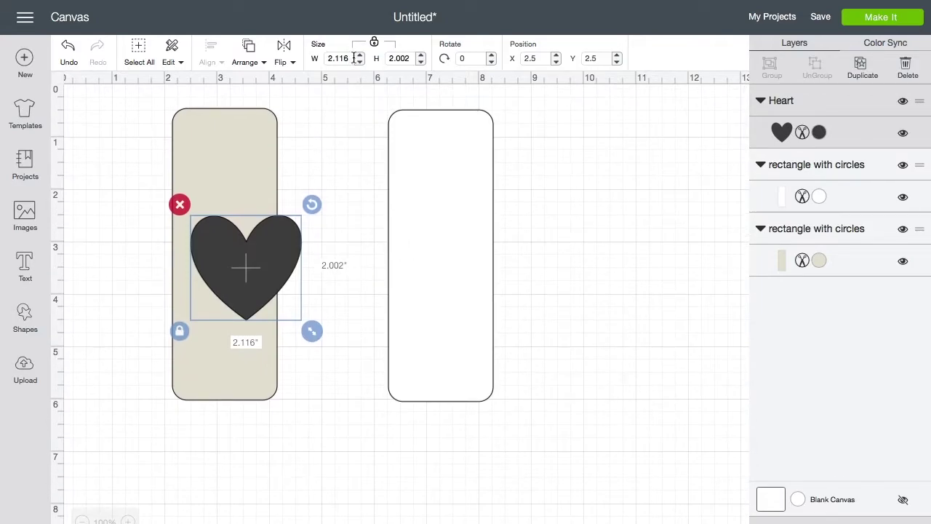
pyautogui.moveTo(351, 59); pyautogui.dragTo(316, 57)
pyautogui.write('1.75')
pyautogui.press('Return')
pyautogui.moveTo(275, 249); pyautogui.dragTo(254, 219)
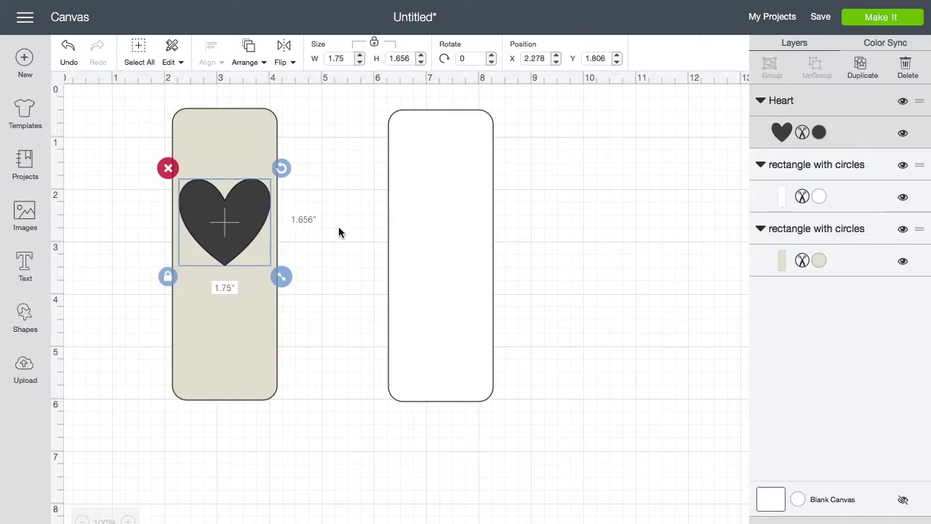
pyautogui.click(354, 227)
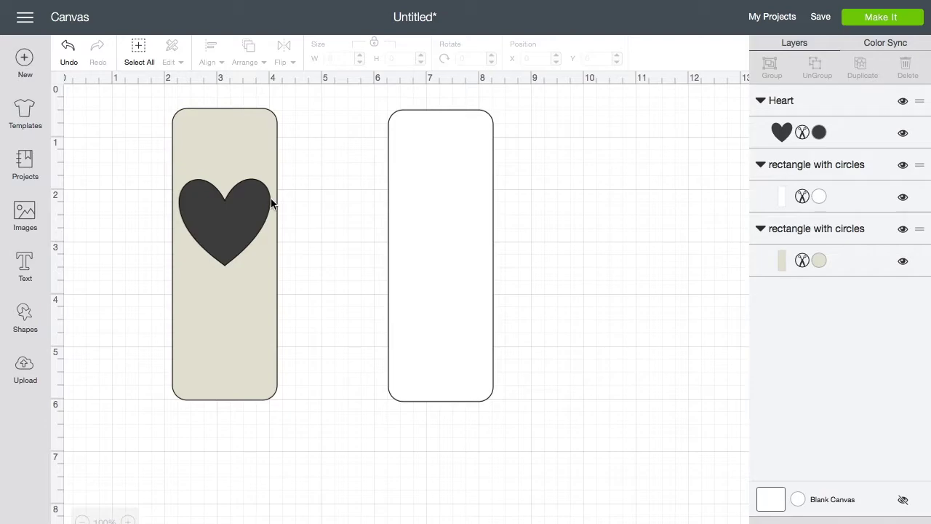
# Step: Reduce the heart's width to 1.7 inches
pyautogui.click(239, 215)
pyautogui.click(346, 59)
pyautogui.press('BackSpace')
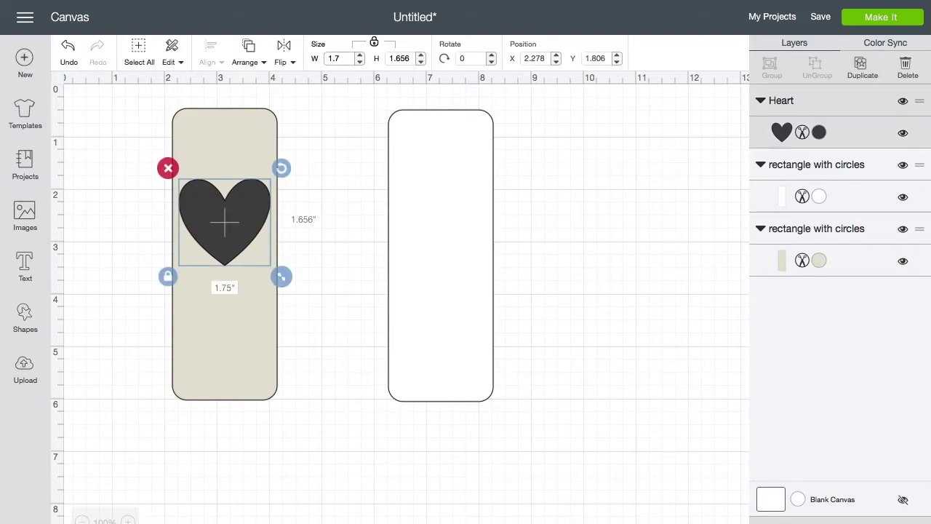
pyautogui.press('Return')
pyautogui.click(341, 217)
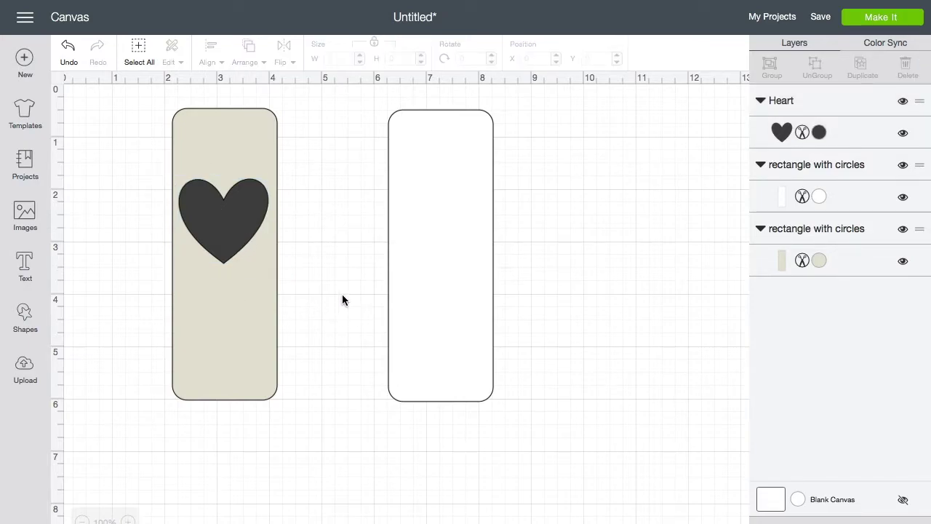
# Step: Center the heart horizontally on the beige rectangle
pyautogui.click(245, 226)
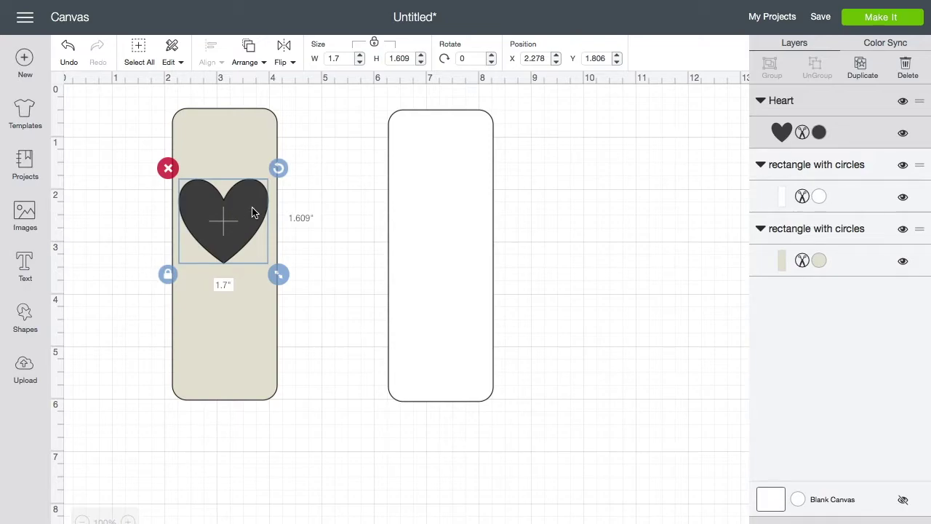
pyautogui.keyDown('shift'); pyautogui.click(249, 147); pyautogui.keyUp('shift')
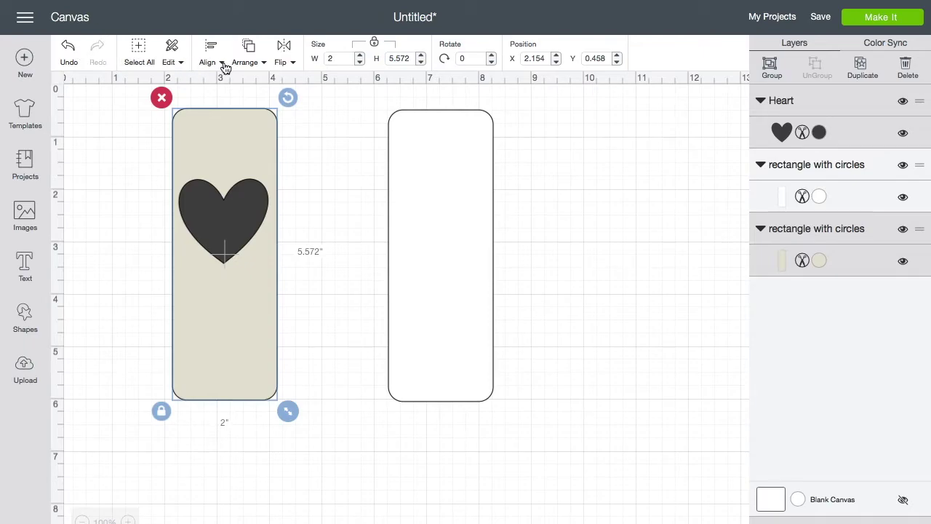
pyautogui.click(222, 64)
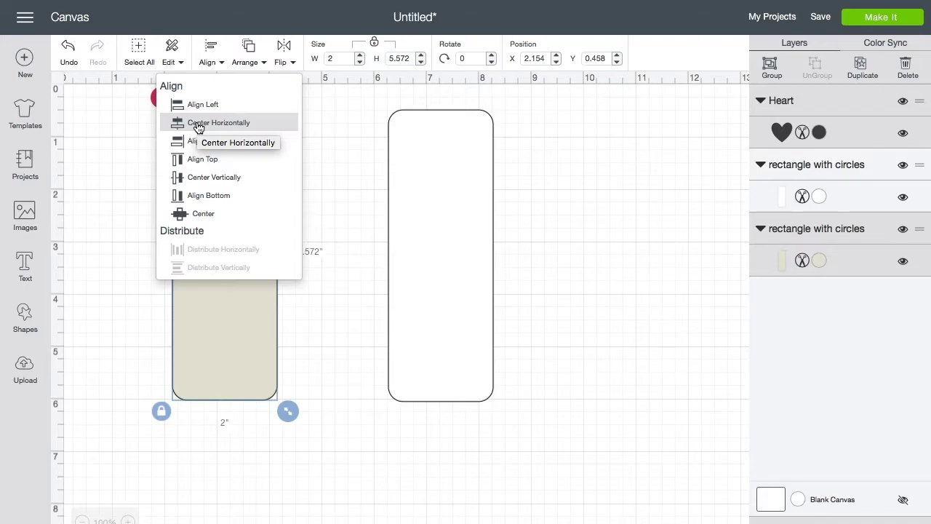
pyautogui.click(198, 127)
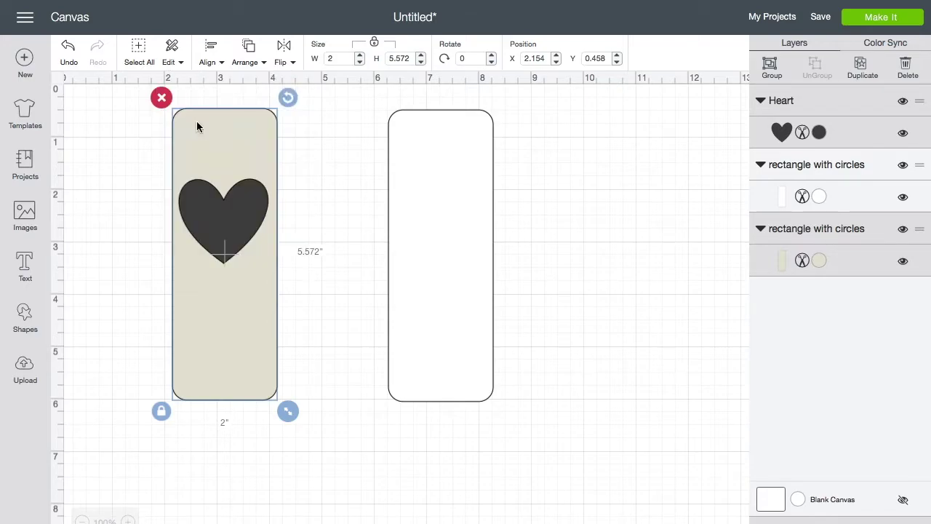
# Step: Slice the heart shape out of the beige rectangle
pyautogui.click(322, 212)
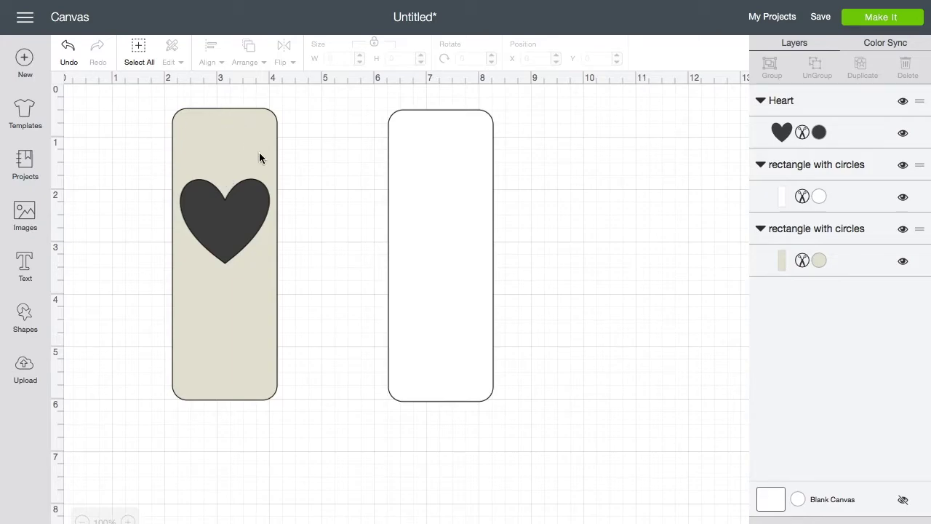
pyautogui.click(229, 139)
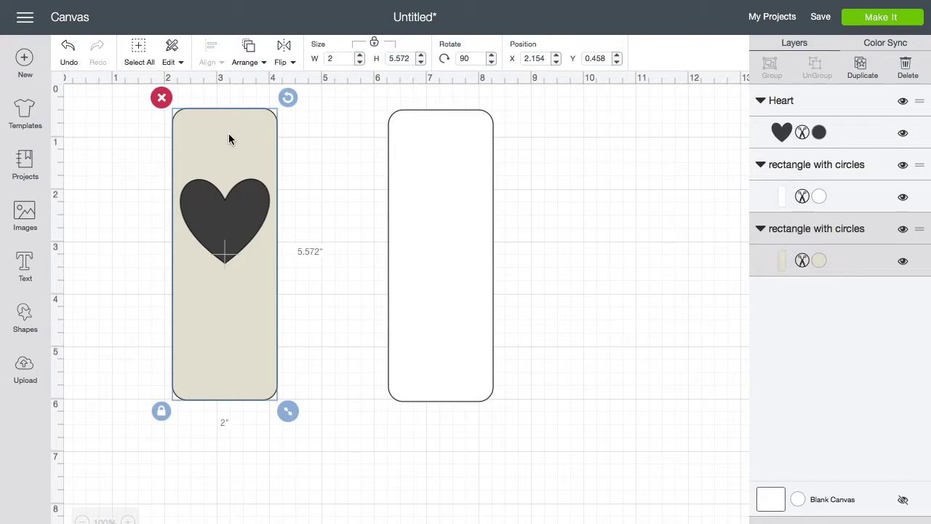
pyautogui.click(289, 209)
pyautogui.click(242, 219)
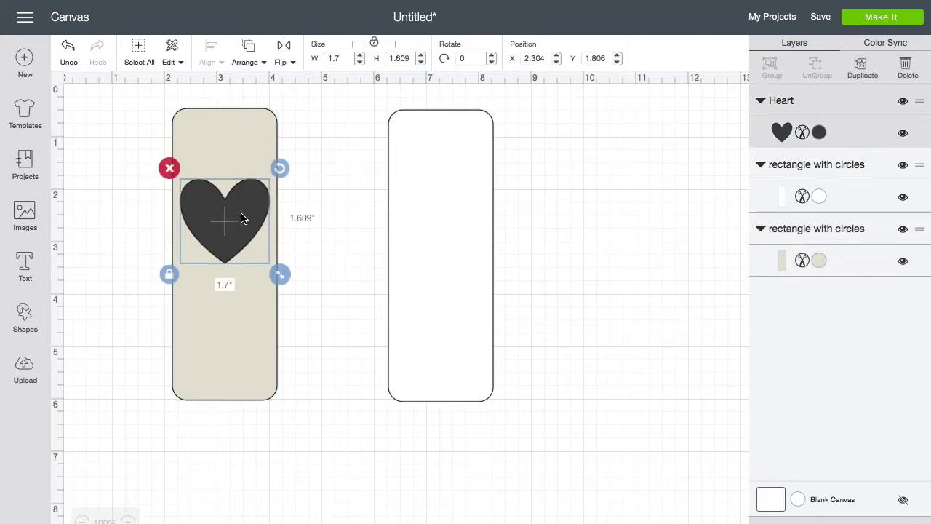
pyautogui.keyDown('shift'); pyautogui.click(246, 150); pyautogui.keyUp('shift')
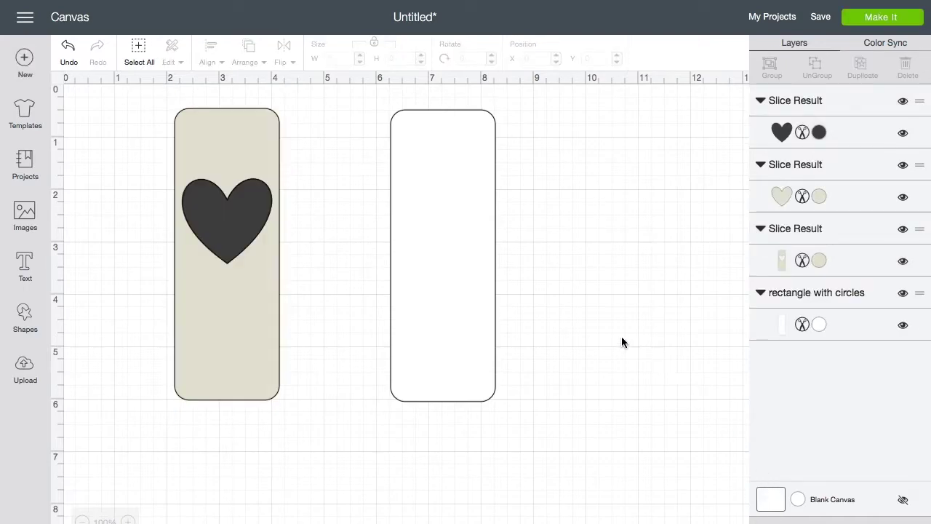
# Step: Pull the dark heart and the beige heart cut-outs off the beige rectangle and delete both
pyautogui.click(223, 224)
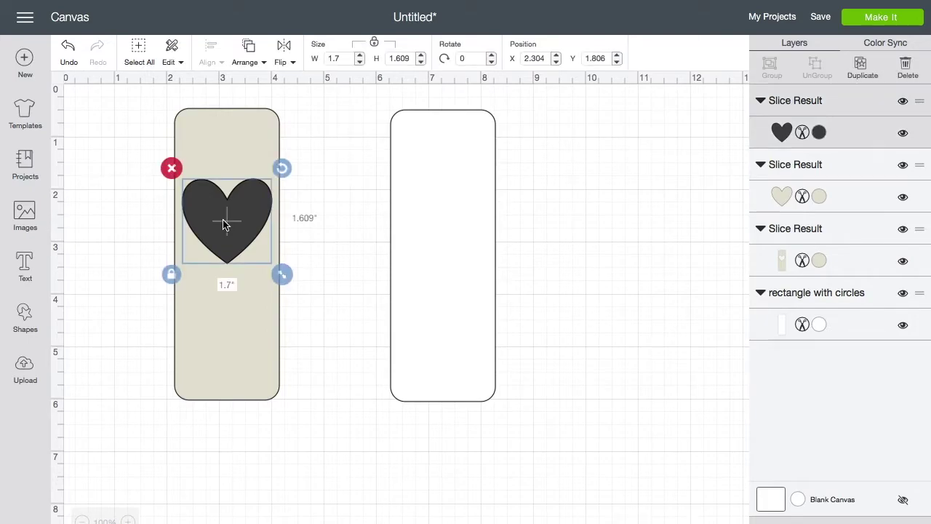
pyautogui.moveTo(223, 224); pyautogui.dragTo(122, 184)
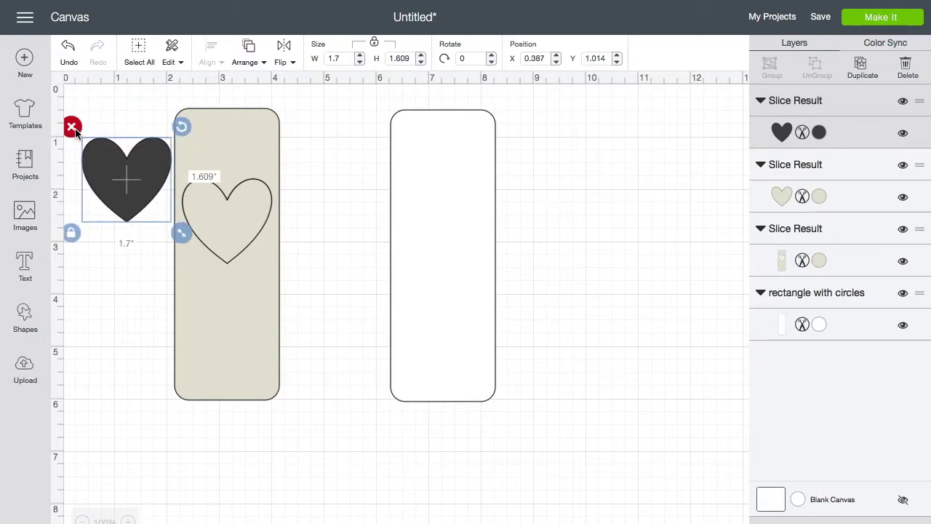
pyautogui.click(72, 127)
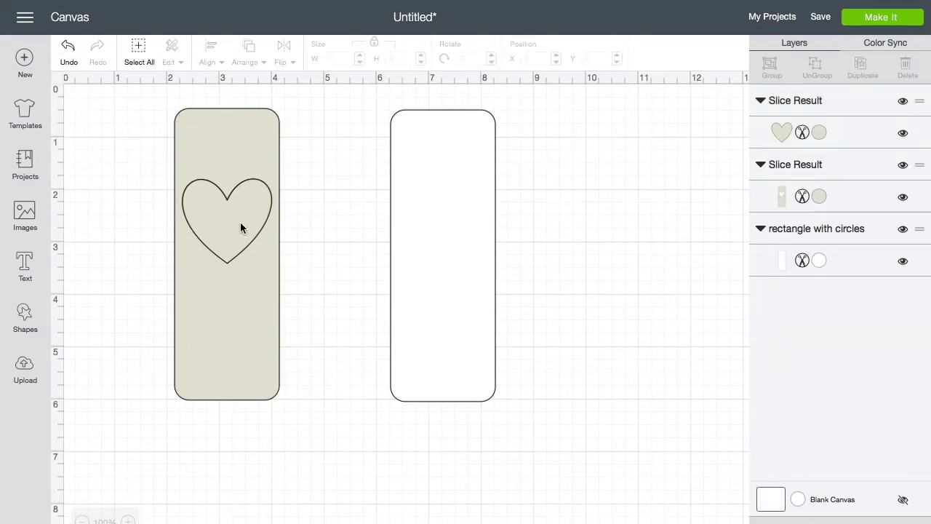
pyautogui.click(240, 228)
pyautogui.moveTo(240, 222); pyautogui.dragTo(149, 176)
pyautogui.click(82, 121)
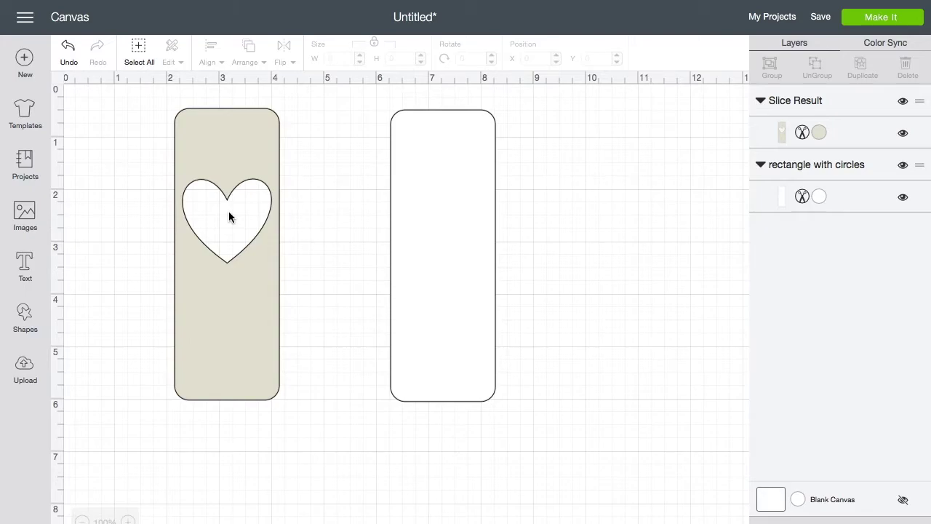
# Step: Preview the beige rectangle over the white one and move it back beside it at about X 3.28, Y 0.5
pyautogui.moveTo(236, 331); pyautogui.dragTo(453, 339)
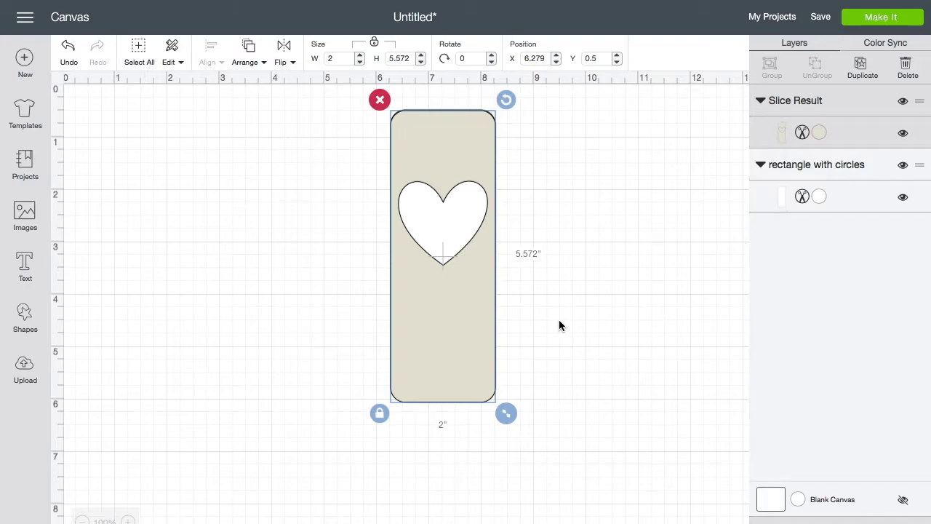
pyautogui.moveTo(456, 352); pyautogui.dragTo(304, 352)
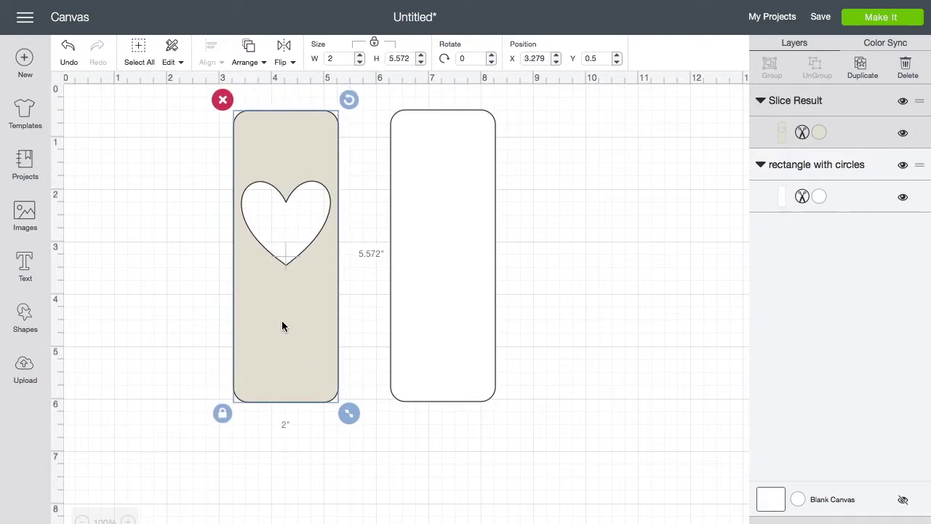
# Step: Insert a square, scale it down to 2.25 inches and place it over the heart opening at about X 3.28, Y 1.44
pyautogui.click(24, 315)
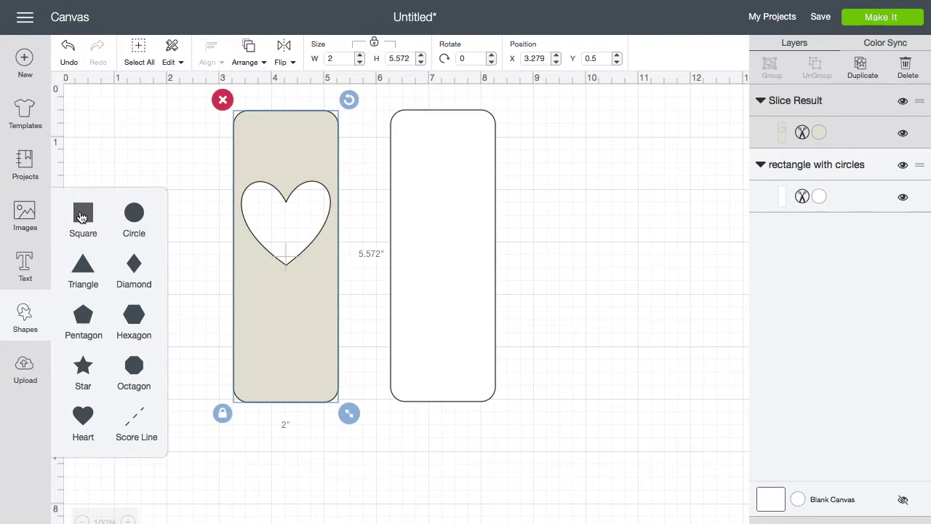
pyautogui.click(85, 220)
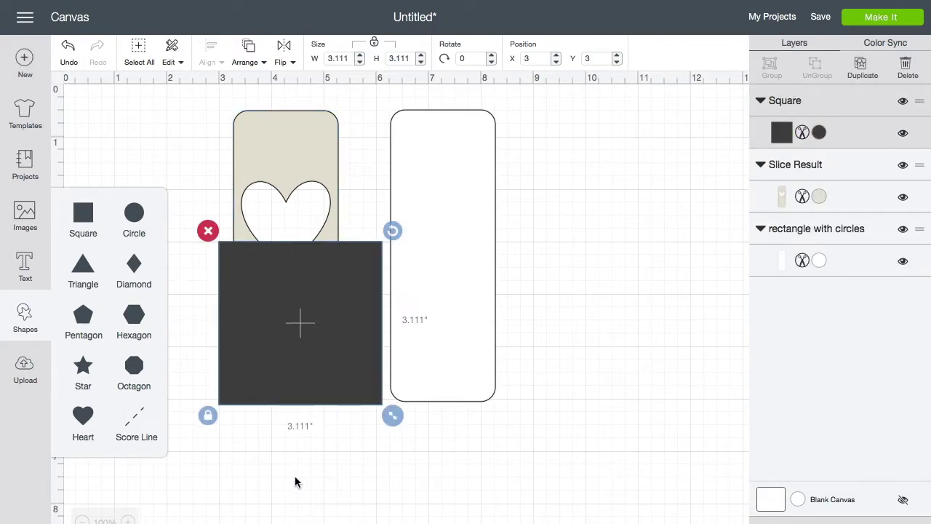
pyautogui.click(229, 487)
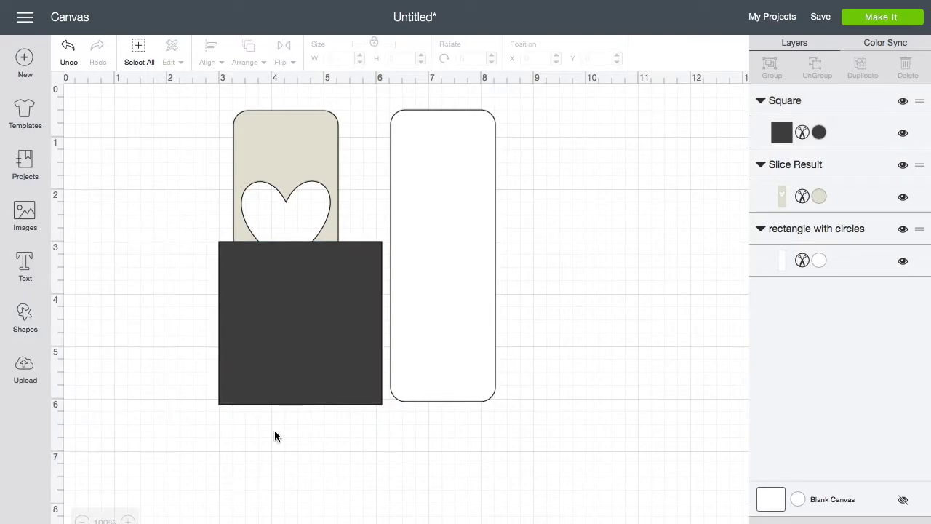
pyautogui.moveTo(299, 323); pyautogui.dragTo(288, 250)
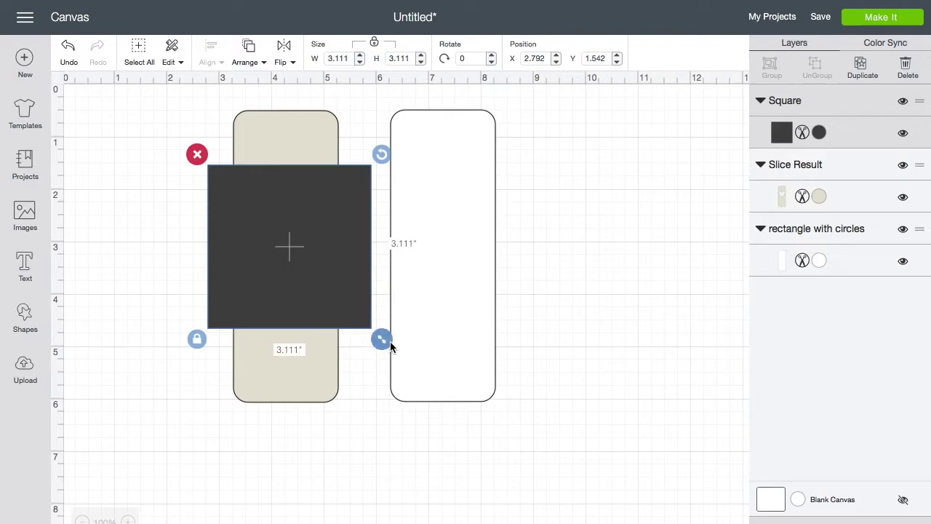
pyautogui.moveTo(382, 339); pyautogui.dragTo(336, 293)
pyautogui.moveTo(288, 273); pyautogui.dragTo(313, 266)
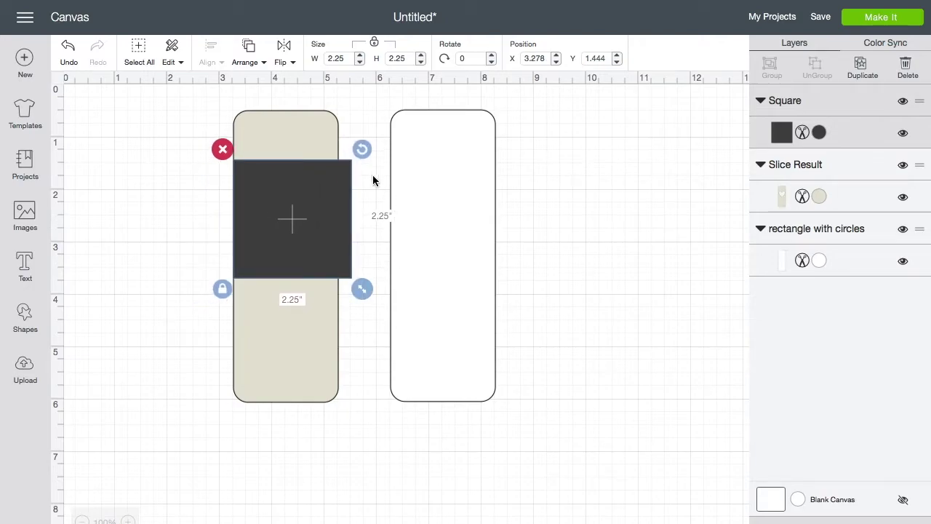
# Step: Reduce the square to 1.85 inches wide and center it across the beige rectangle at about X 3.36, Y 1.54
pyautogui.moveTo(348, 59); pyautogui.dragTo(322, 58)
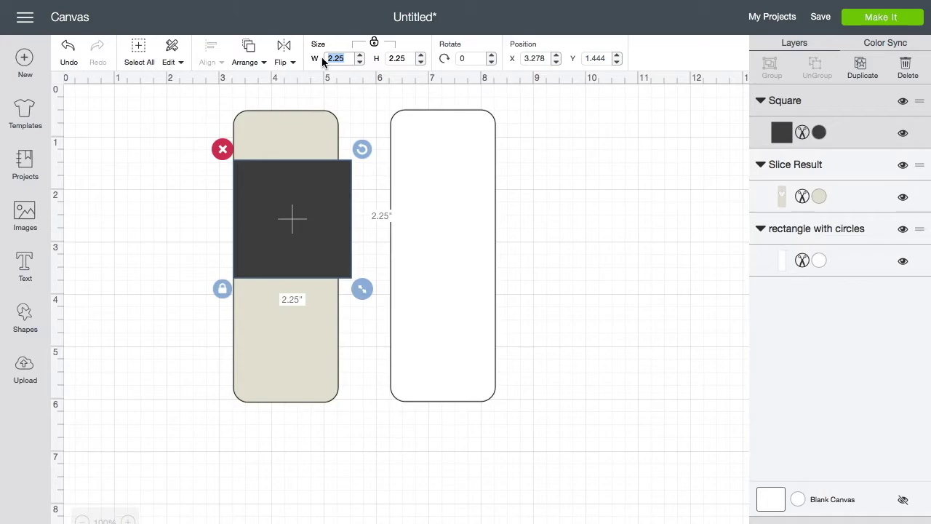
pyautogui.write('1')
pyautogui.write('.7')
pyautogui.press('Return')
pyautogui.moveTo(315, 193)
pyautogui.mouseDown()
pyautogui.moveTo(318, 213)
pyautogui.moveTo(318, 196)
pyautogui.mouseUp()
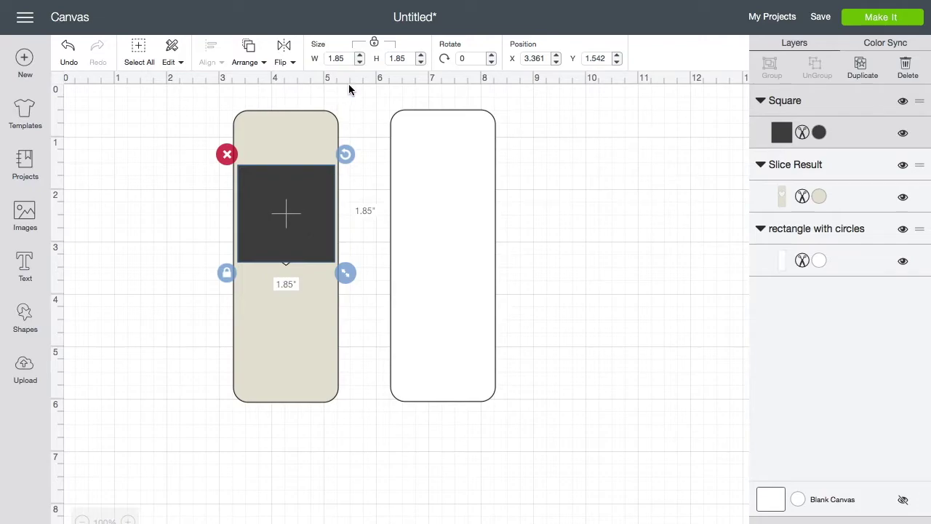
pyautogui.click(347, 62)
# Step: Slide the square up to about Y 0.79 and down to about Y 2.1 to demonstrate its travel behind the heart opening
pyautogui.moveTo(316, 197); pyautogui.dragTo(314, 160)
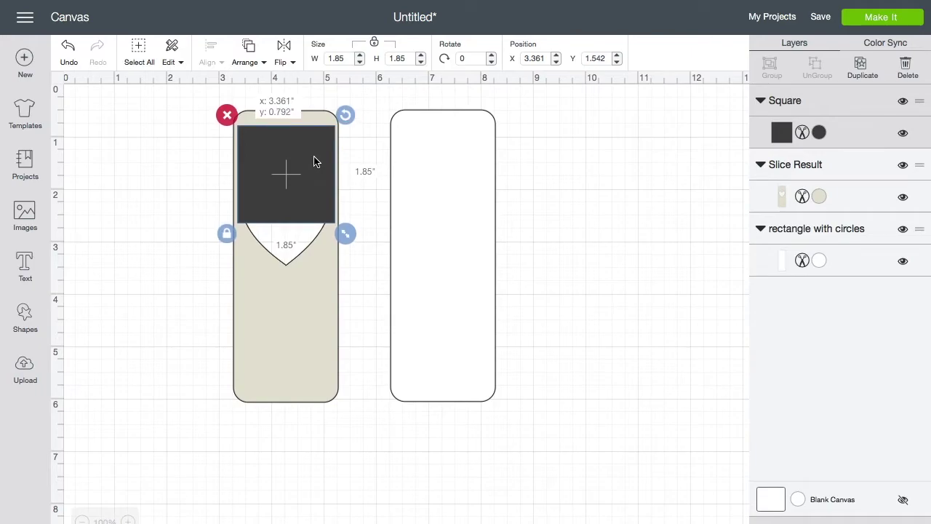
pyautogui.moveTo(314, 161); pyautogui.dragTo(315, 161)
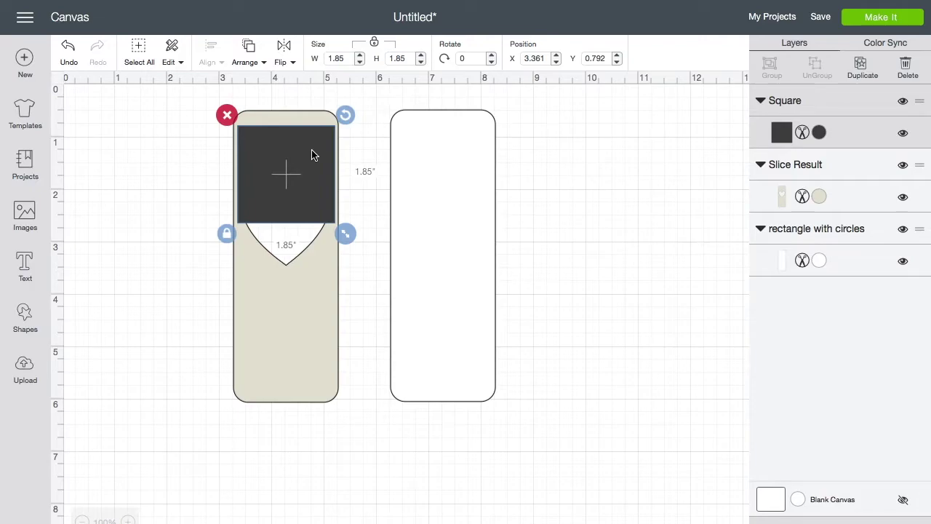
pyautogui.moveTo(308, 202); pyautogui.dragTo(304, 270)
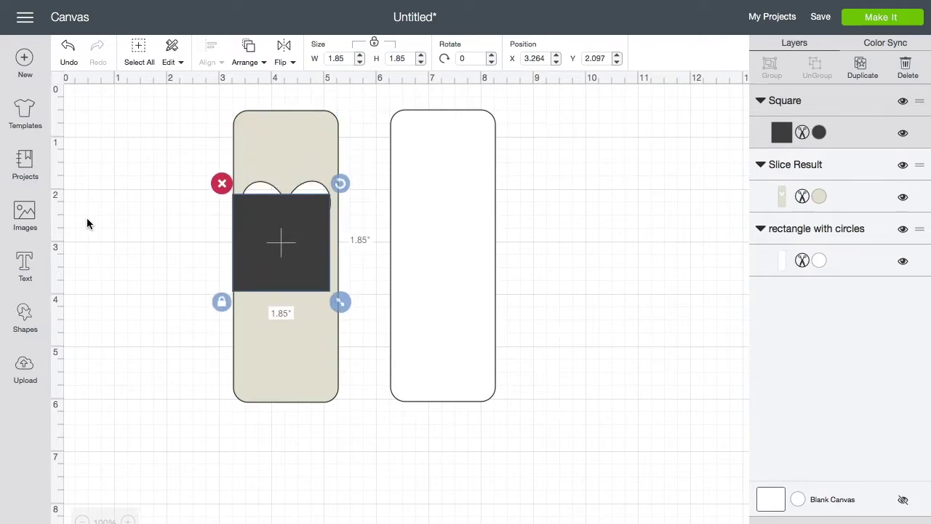
# Step: Insert a circle and set its width to 0.3 inches with proportions locked
pyautogui.click(25, 314)
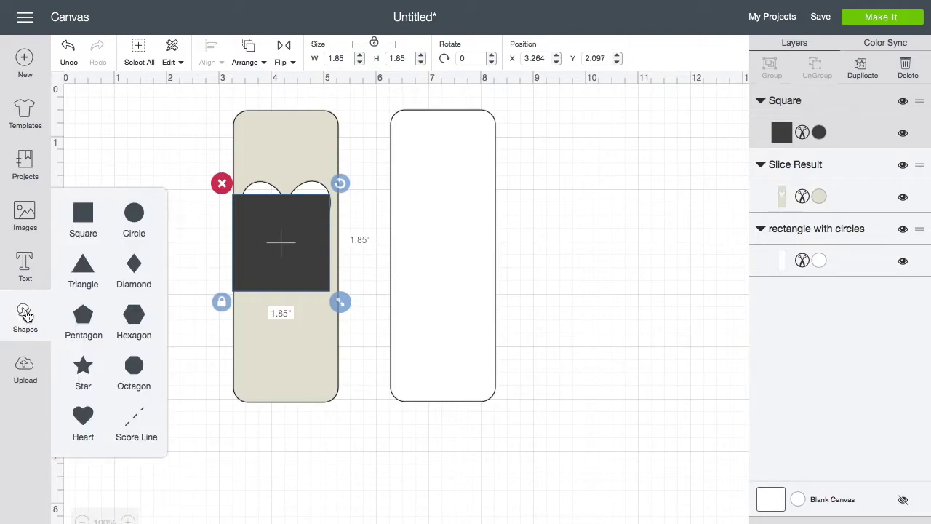
pyautogui.click(137, 215)
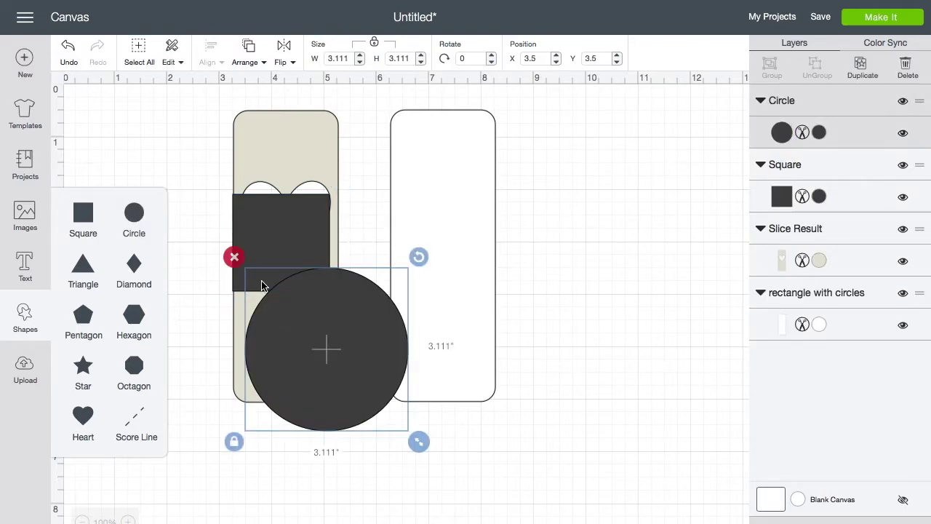
pyautogui.click(386, 373)
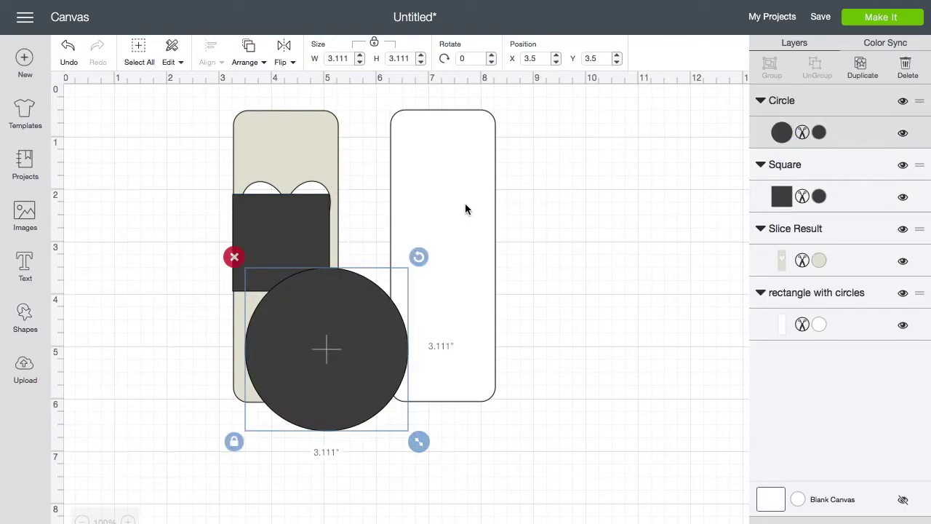
pyautogui.moveTo(351, 59); pyautogui.dragTo(306, 58)
pyautogui.press('BackSpace')
pyautogui.press('Return')
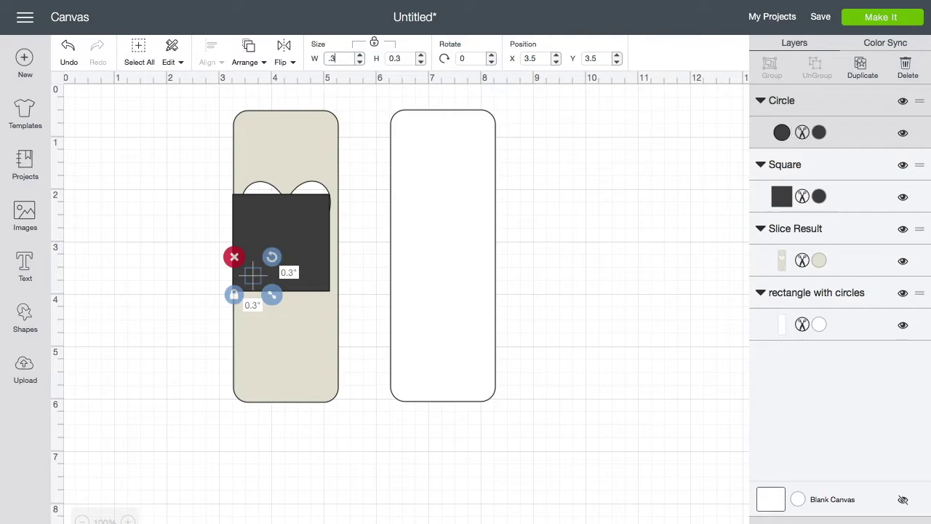
# Step: Place the small circle near the upper edge of the beige rectangle at about X 4.08, Y 0.61
pyautogui.moveTo(252, 281); pyautogui.dragTo(284, 126)
pyautogui.click(354, 207)
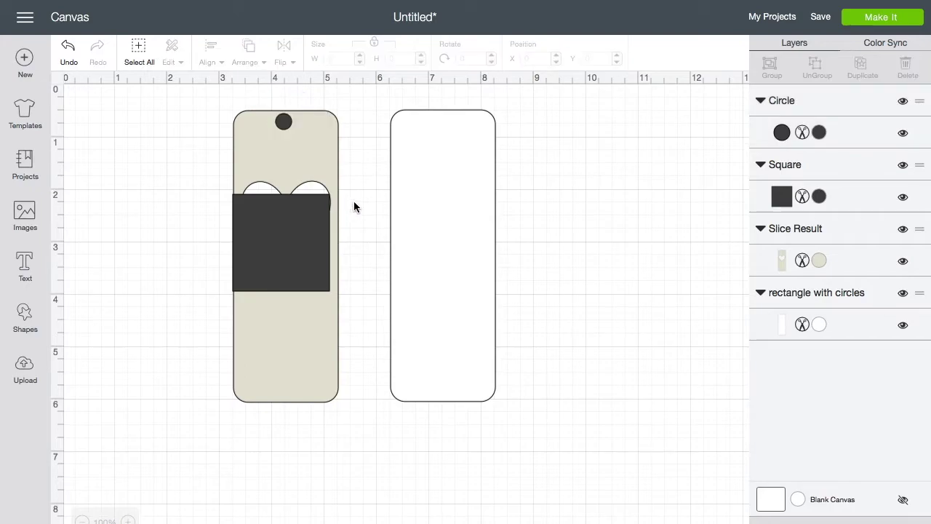
pyautogui.click(282, 122)
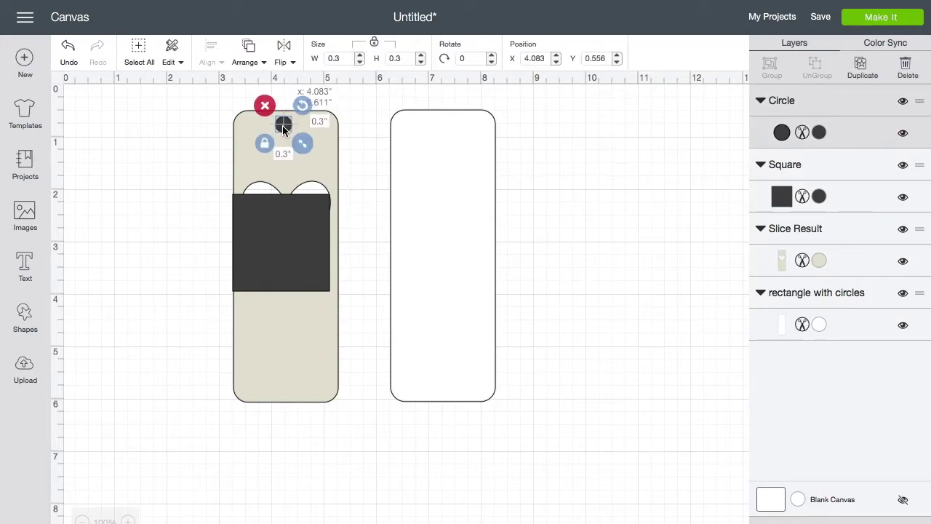
pyautogui.click(359, 139)
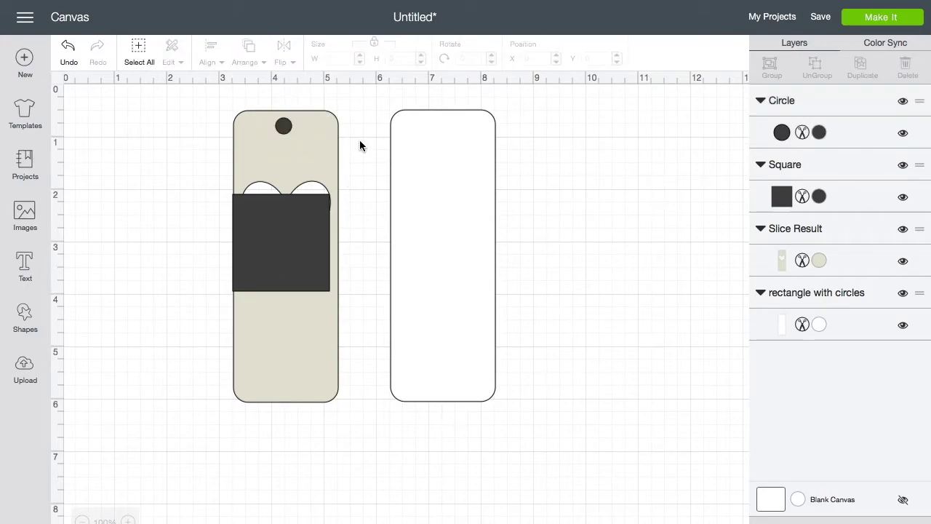
# Step: Move the square to about X 3.36, Y 1.01 over the heart opening and color it red (#E6212E)
pyautogui.moveTo(281, 257); pyautogui.dragTo(288, 198)
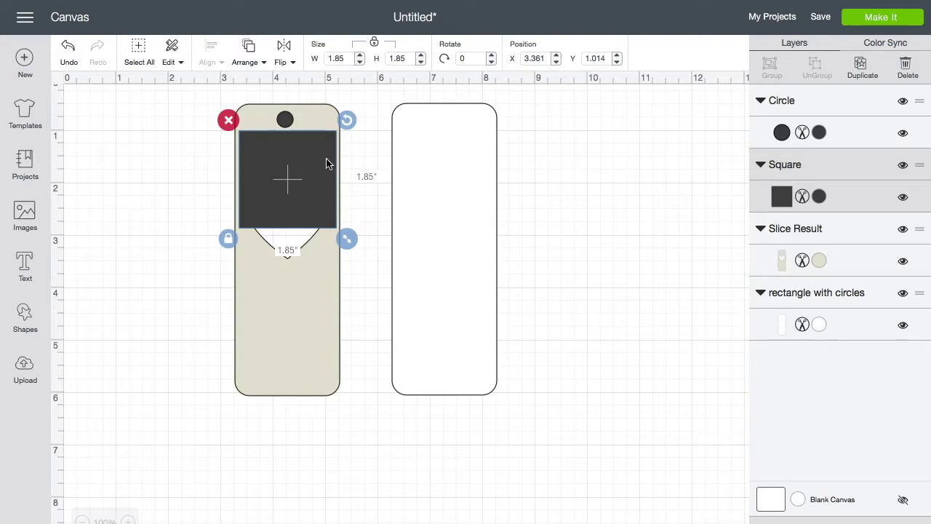
pyautogui.click(820, 197)
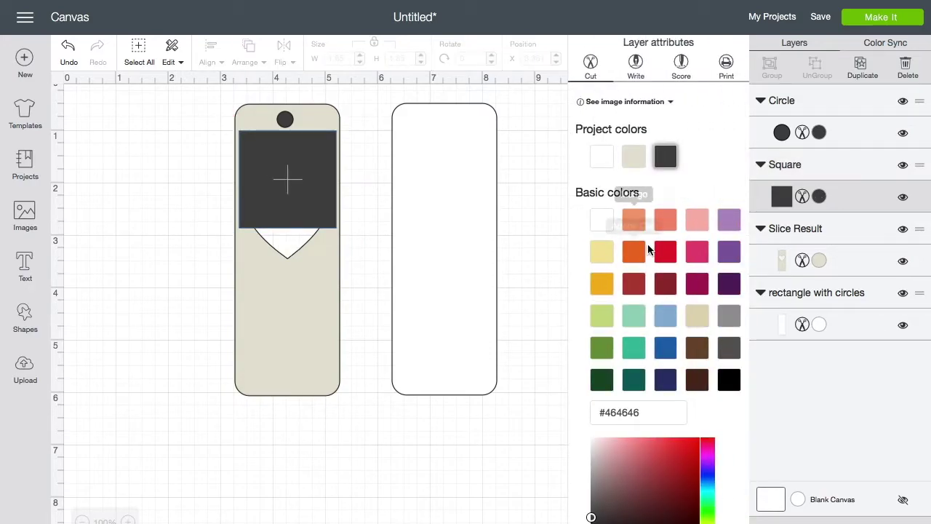
pyautogui.click(669, 253)
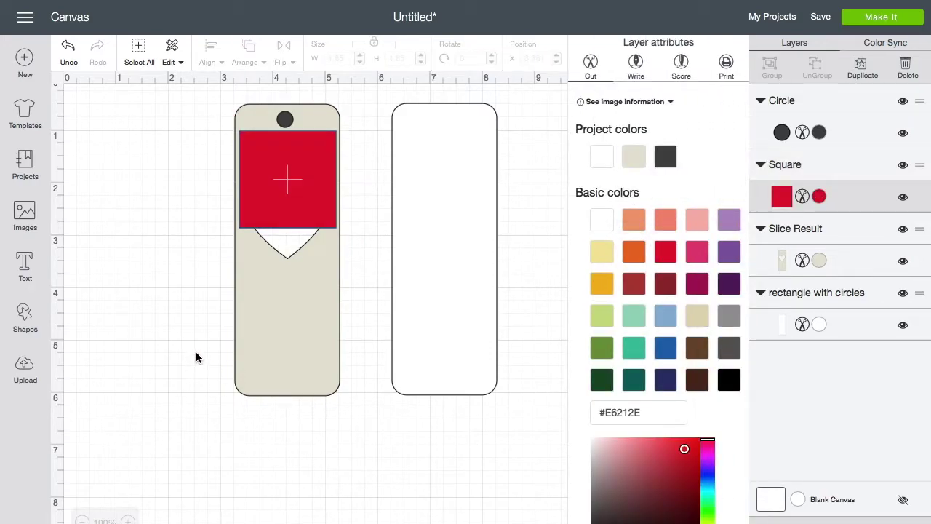
pyautogui.click(198, 277)
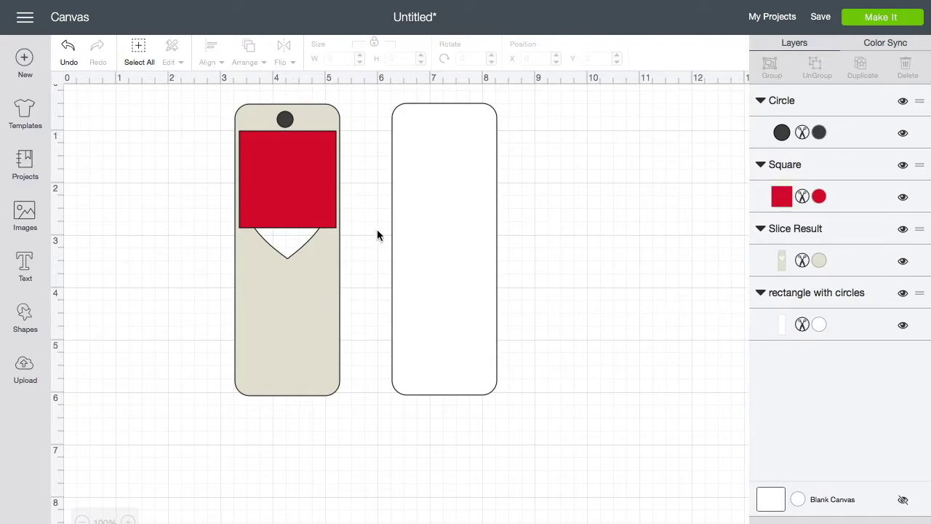
# Step: Send the red square to the back, behind the beige rectangle with the heart opening
pyautogui.click(303, 200)
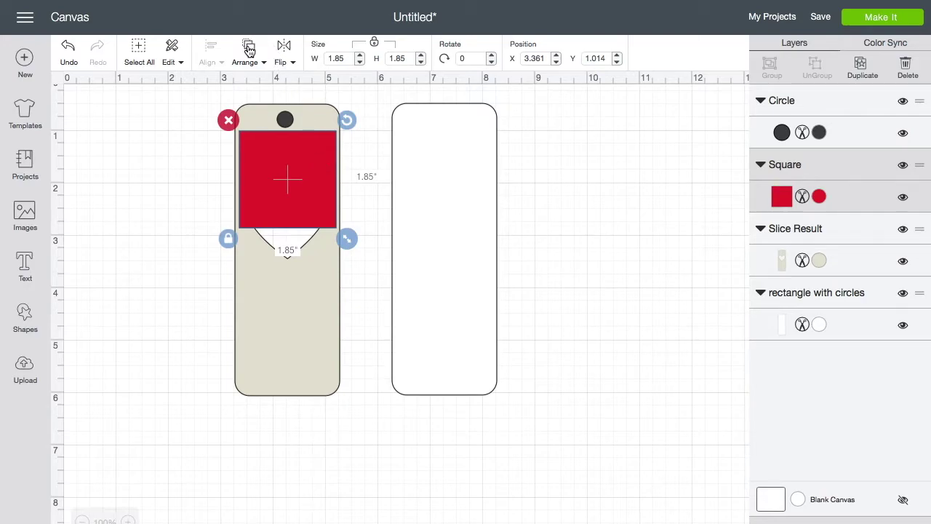
pyautogui.click(265, 64)
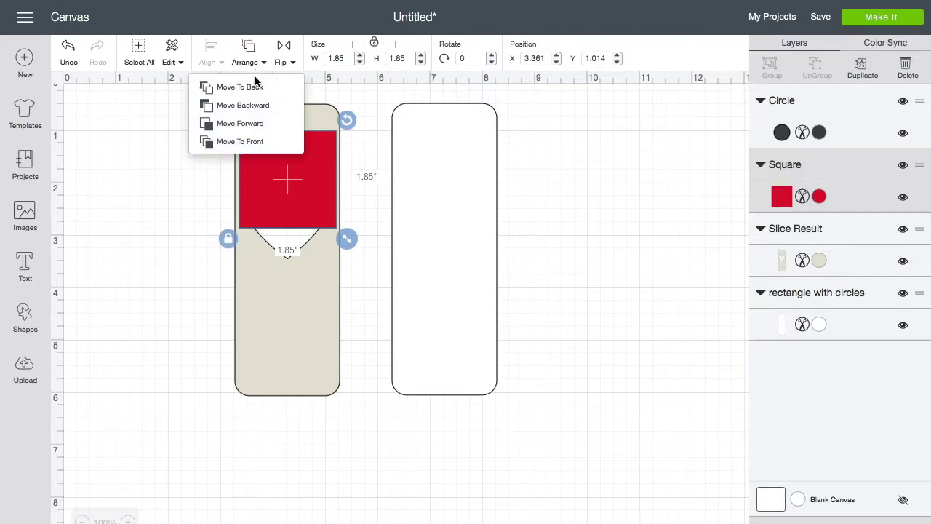
pyautogui.click(253, 88)
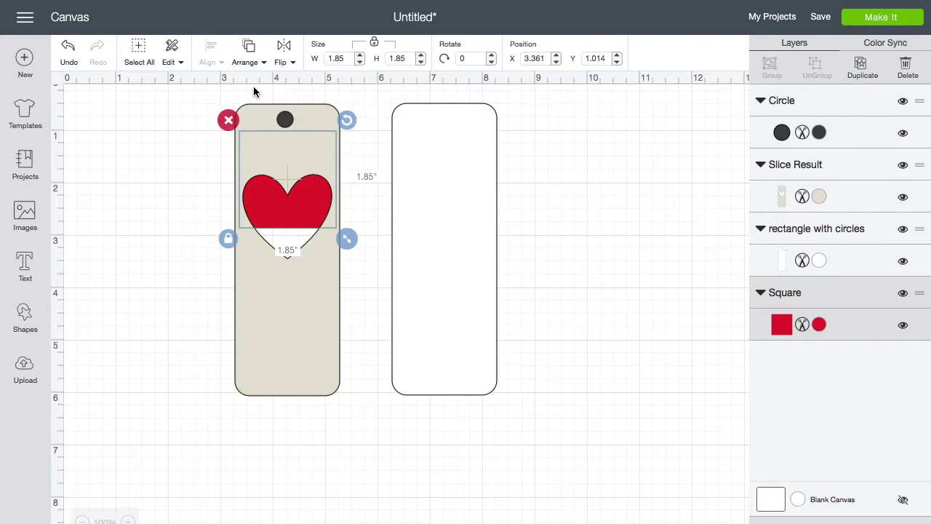
pyautogui.click(163, 226)
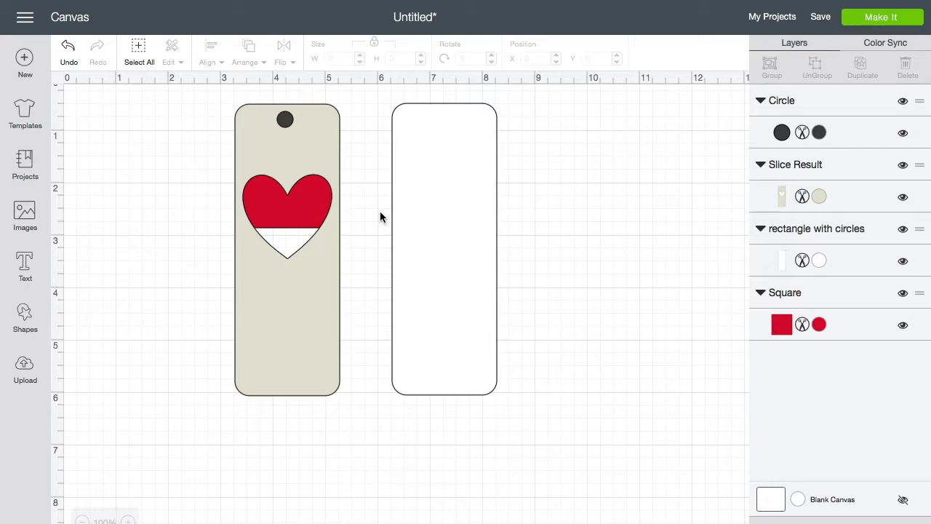
# Step: Move the beige heart-window rectangle away from the red square to about X 2.33, Y 0.43
pyautogui.click(306, 218)
pyautogui.scroll(1, 306, 220)
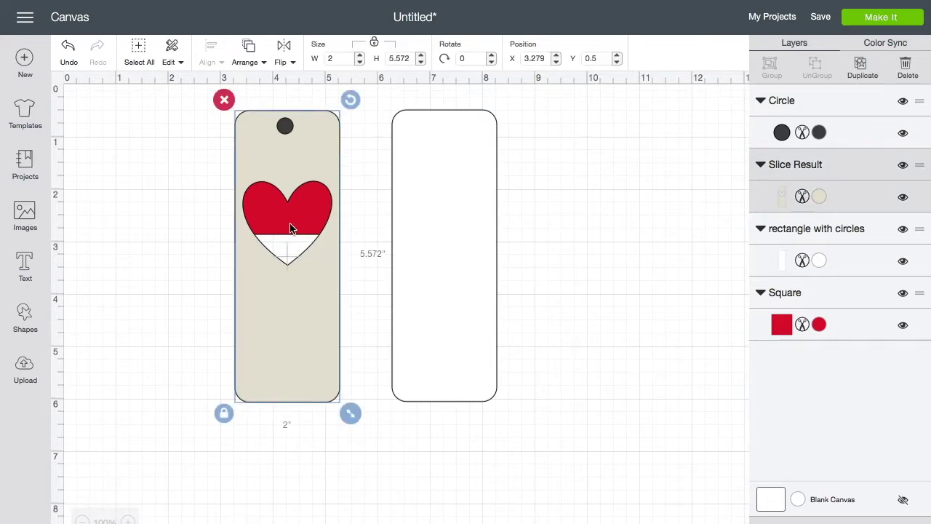
pyautogui.moveTo(305, 287); pyautogui.dragTo(254, 290)
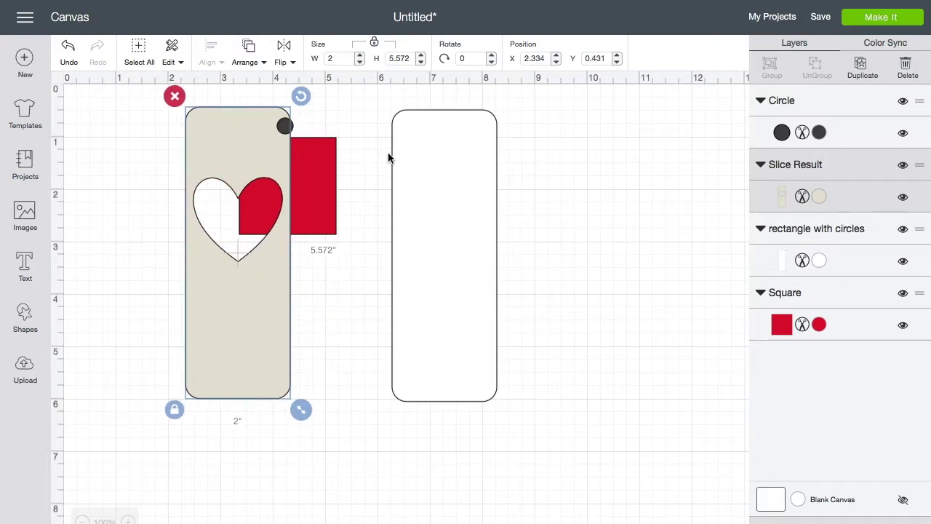
# Step: Bring the red square to the front and place it over the heart opening at about X 2.44, Y 1
pyautogui.moveTo(317, 187); pyautogui.dragTo(346, 188)
pyautogui.click(262, 62)
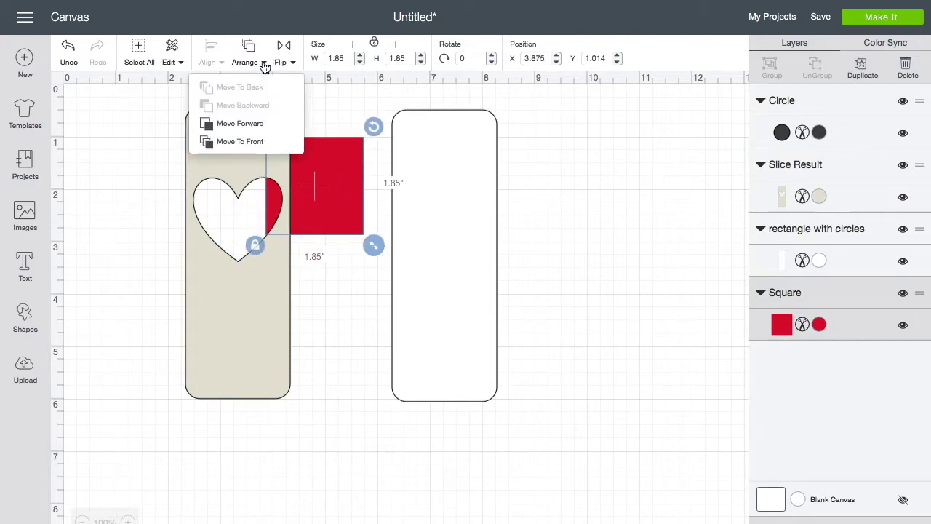
pyautogui.click(254, 141)
pyautogui.moveTo(325, 180); pyautogui.dragTo(255, 188)
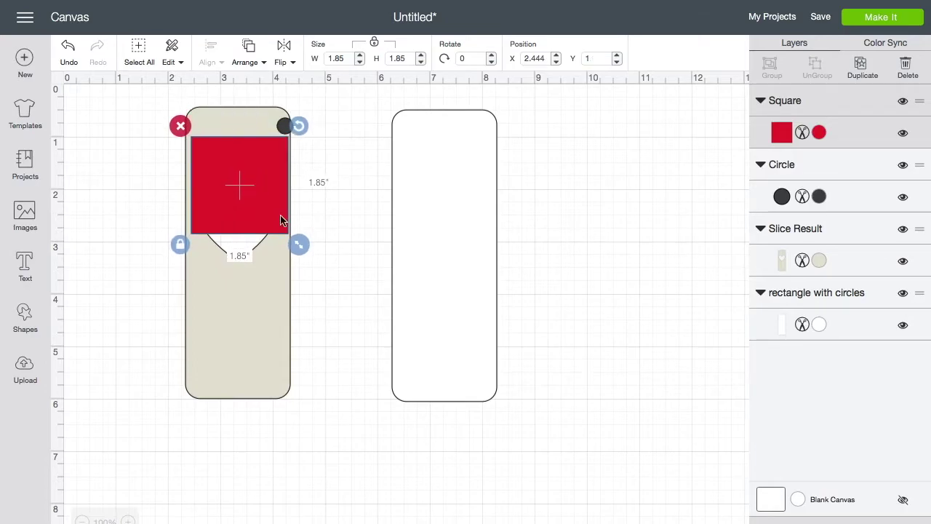
# Step: Unlock the red square's proportions and resize it to 1.85 inches wide and 1.5 inches high
pyautogui.moveTo(294, 240)
pyautogui.mouseDown()
pyautogui.moveTo(296, 228)
pyautogui.moveTo(287, 229)
pyautogui.mouseUp()
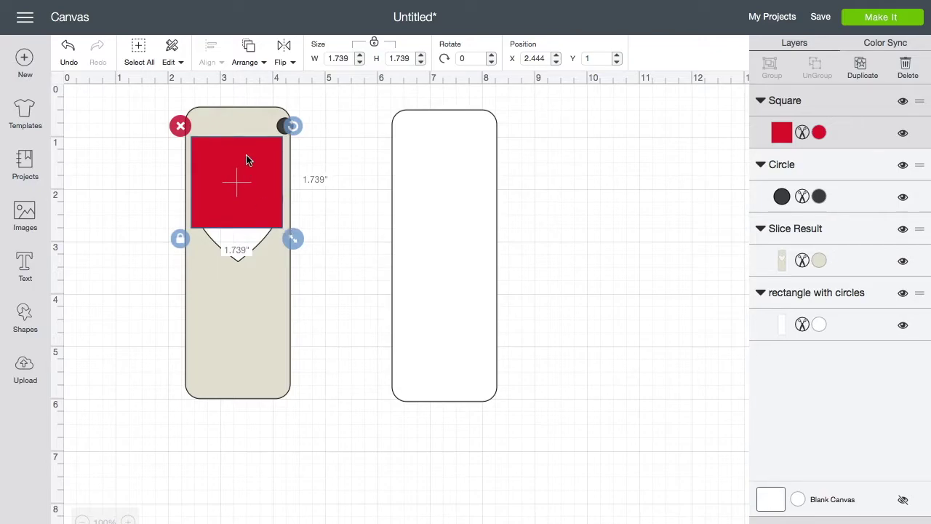
pyautogui.click(374, 46)
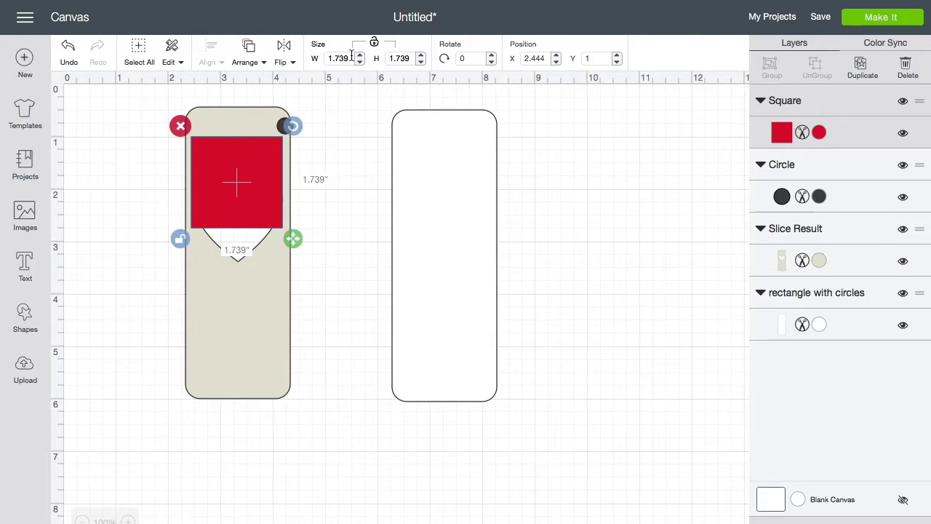
pyautogui.click(352, 59)
pyautogui.moveTo(351, 58); pyautogui.dragTo(324, 58)
pyautogui.write('1.85')
pyautogui.press('Return')
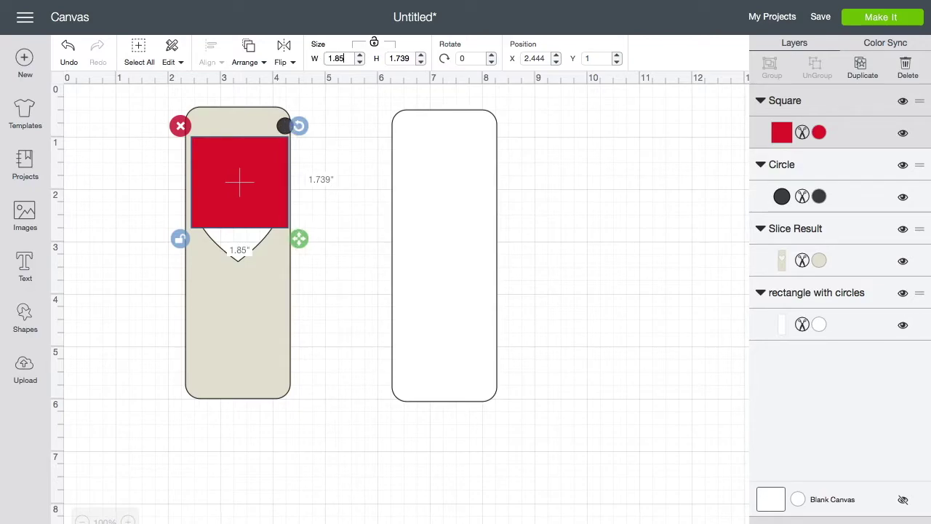
pyautogui.moveTo(411, 58); pyautogui.dragTo(388, 59)
pyautogui.write('1')
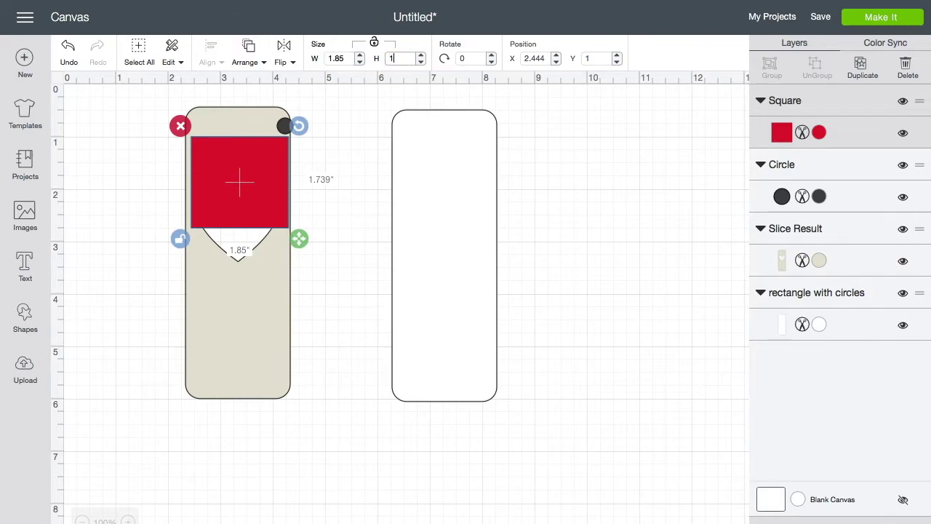
pyautogui.write('.5')
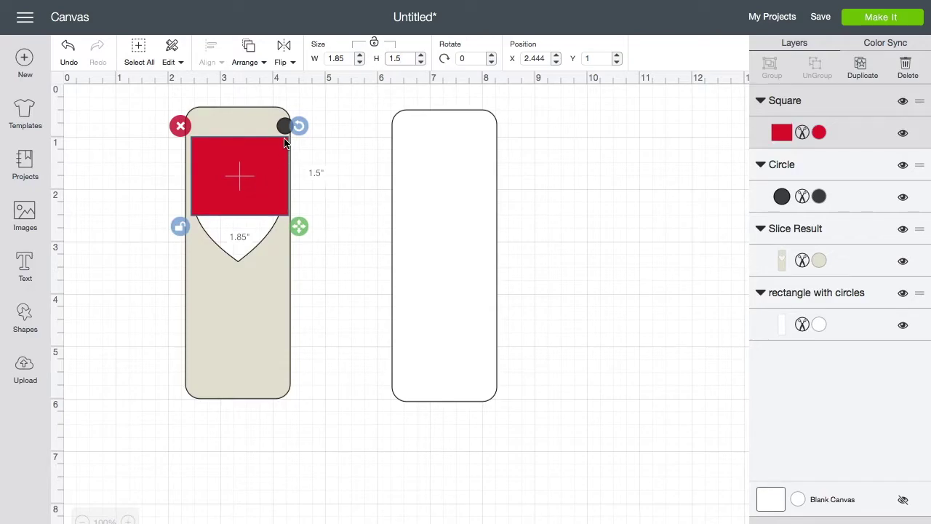
# Step: Move the small circle above the red rectangle to about X 3.15, Y 0.54 and shift the rectangle to about X 2.40, Y 1.04
pyautogui.scroll(-1, 284, 128)
pyautogui.moveTo(284, 129); pyautogui.dragTo(237, 122)
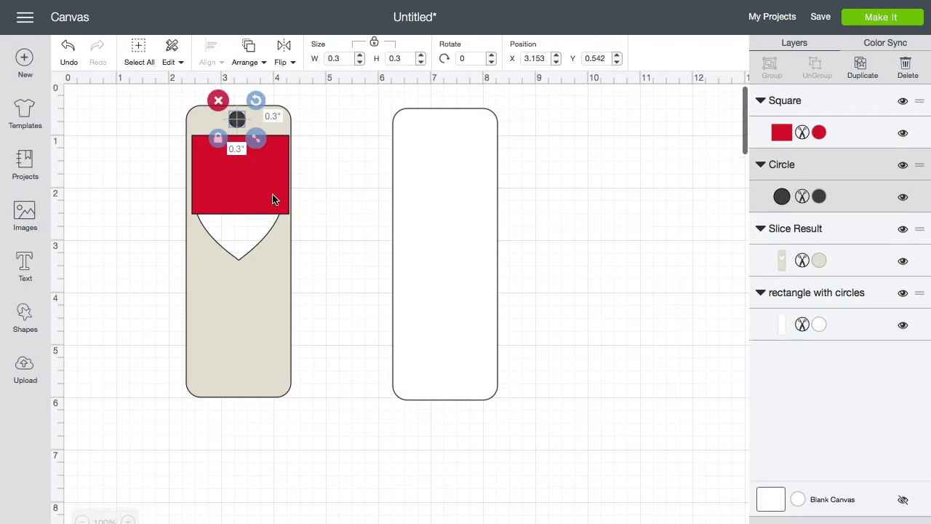
pyautogui.click(273, 199)
pyautogui.moveTo(271, 199); pyautogui.dragTo(269, 198)
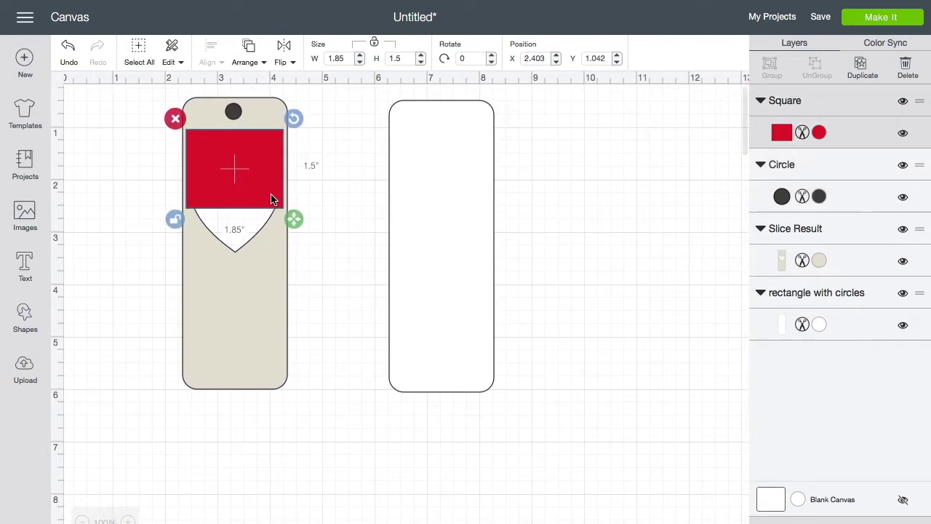
# Step: Bring the beige heart-window rectangle to the front, over the red rectangle and the circle
pyautogui.click(270, 337)
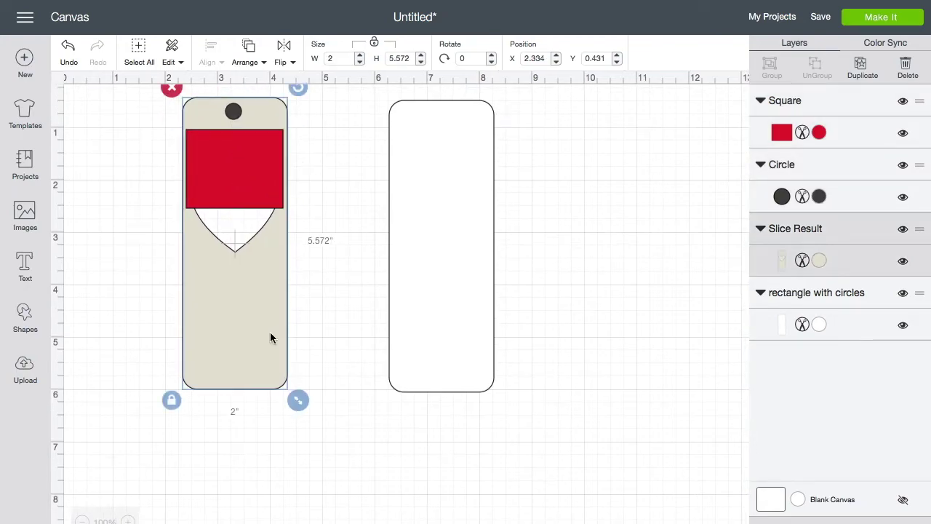
pyautogui.click(264, 63)
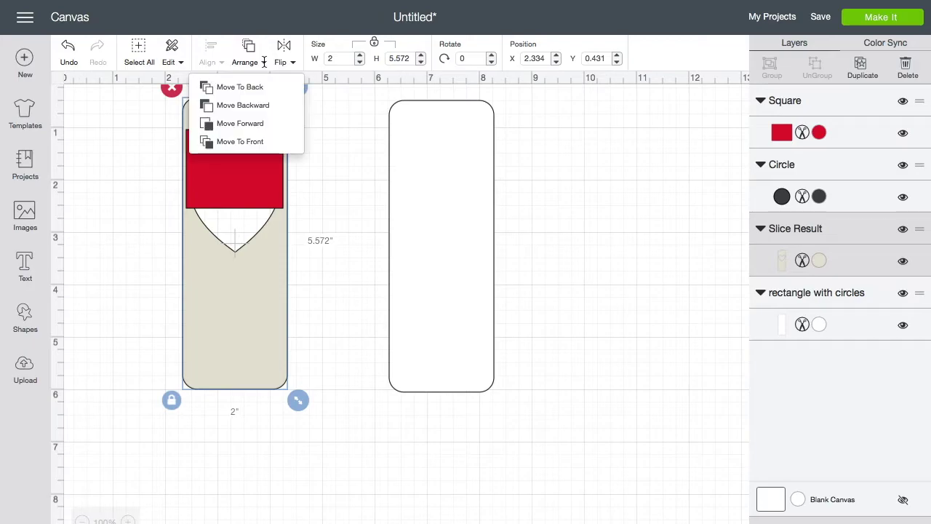
pyautogui.click(256, 143)
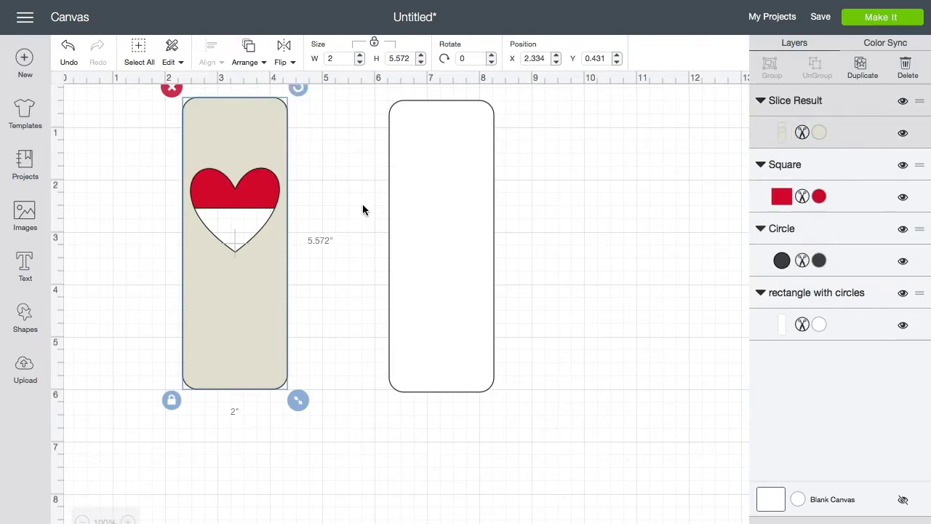
pyautogui.click(335, 207)
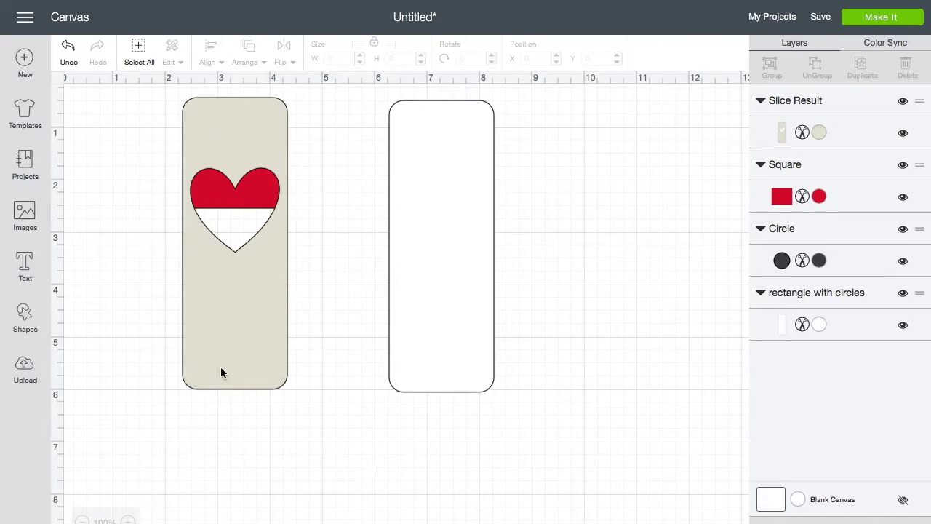
pyautogui.click(238, 374)
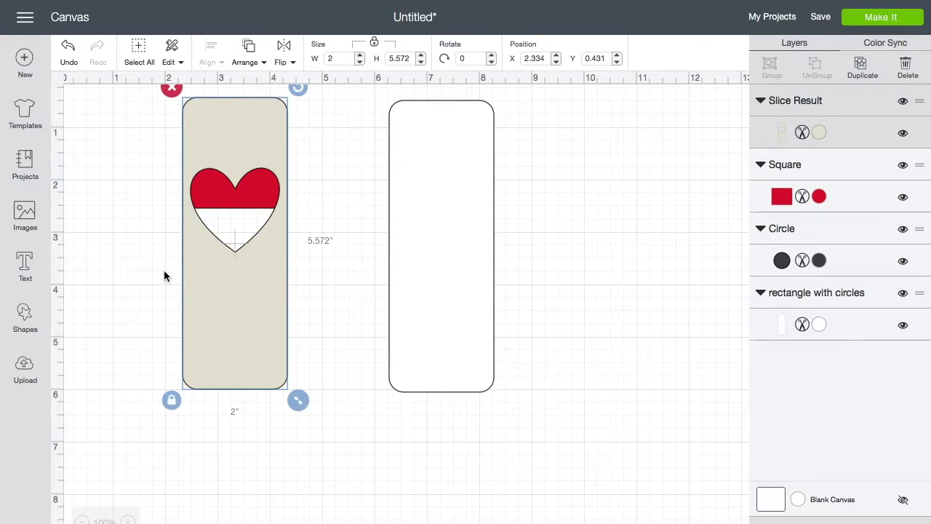
pyautogui.click(142, 275)
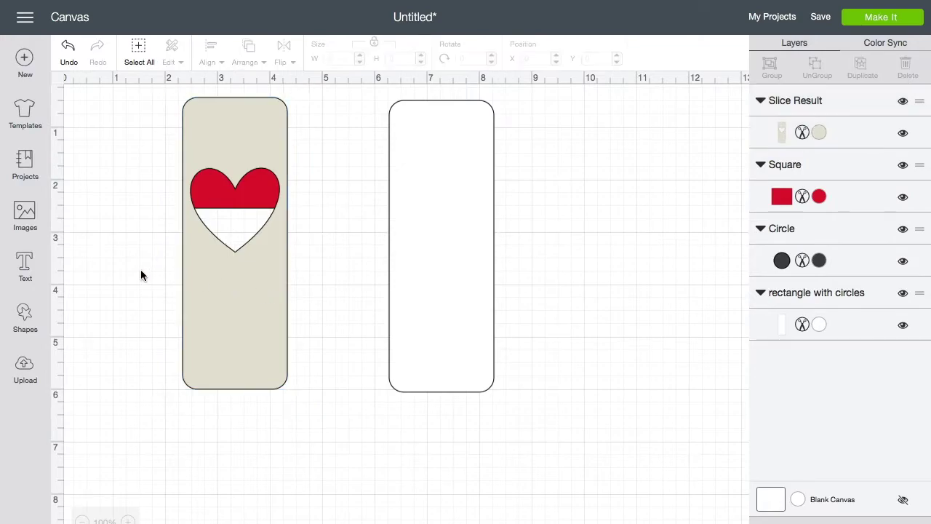
# Step: Insert another square shape on the canvas and select it
pyautogui.click(25, 314)
pyautogui.click(83, 214)
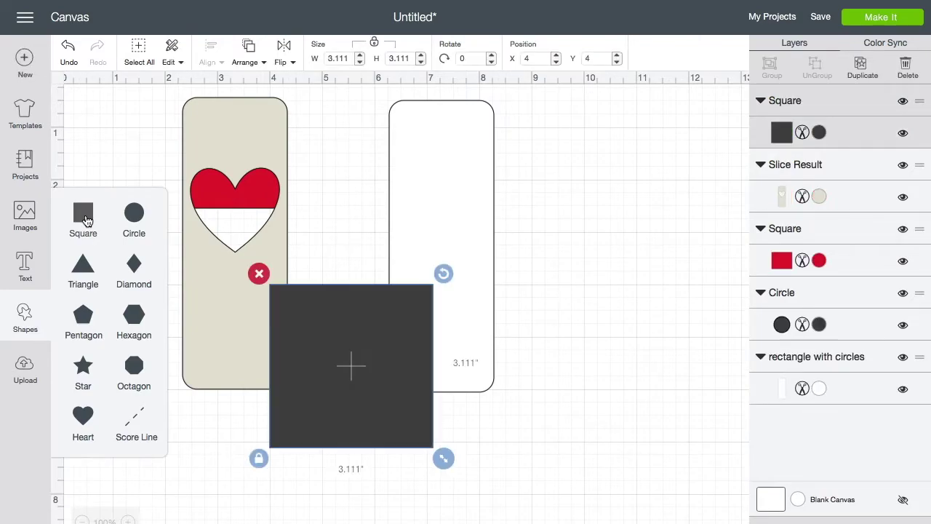
pyautogui.click(326, 229)
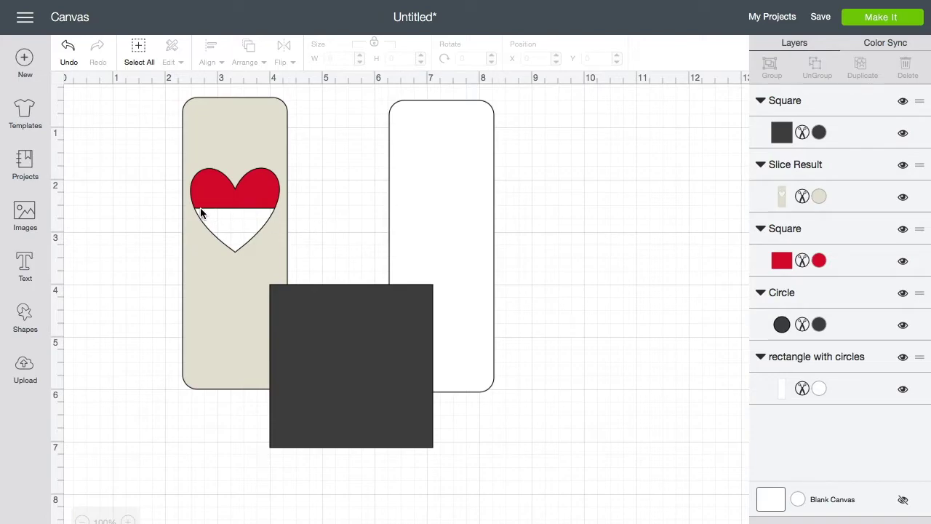
pyautogui.click(360, 357)
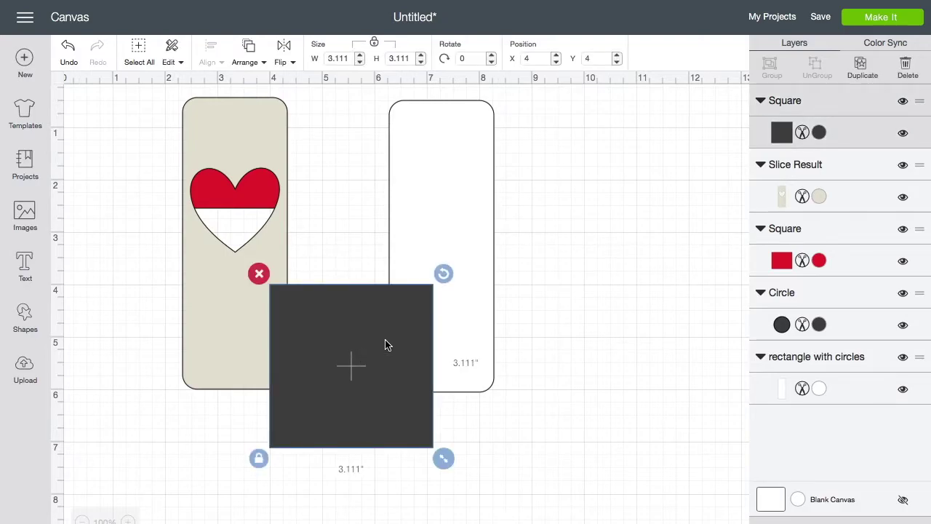
# Step: Unlock the new square's proportions and resize it to 1.85 inches wide and 0.5 inches high
pyautogui.click(333, 58)
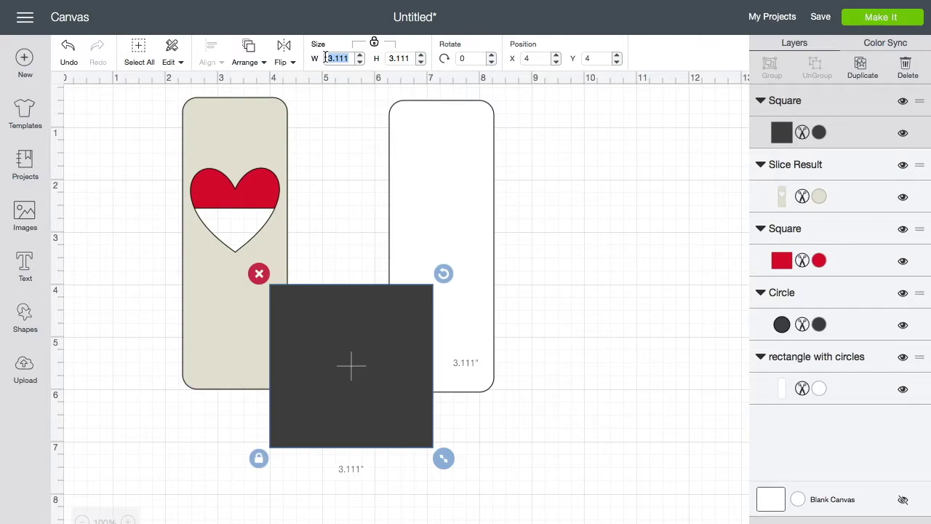
pyautogui.click(375, 45)
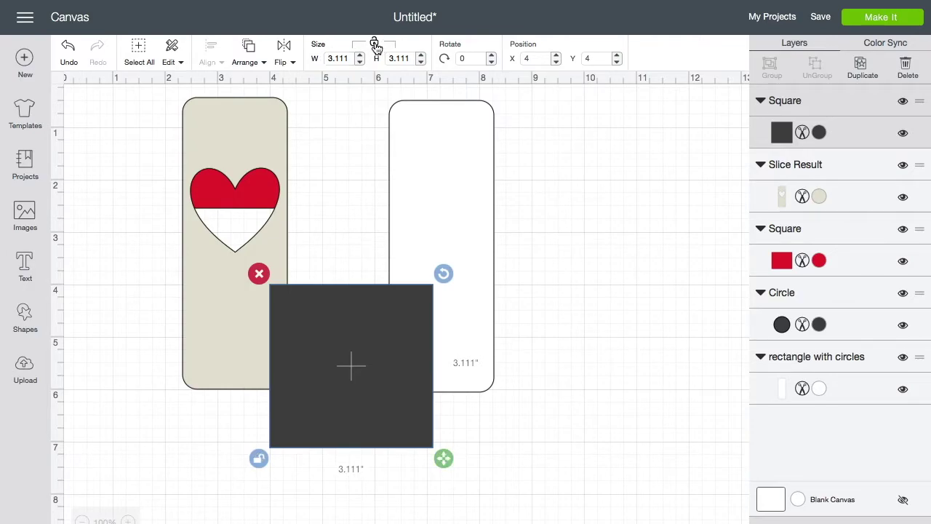
pyautogui.click(326, 58)
pyautogui.write('1.85')
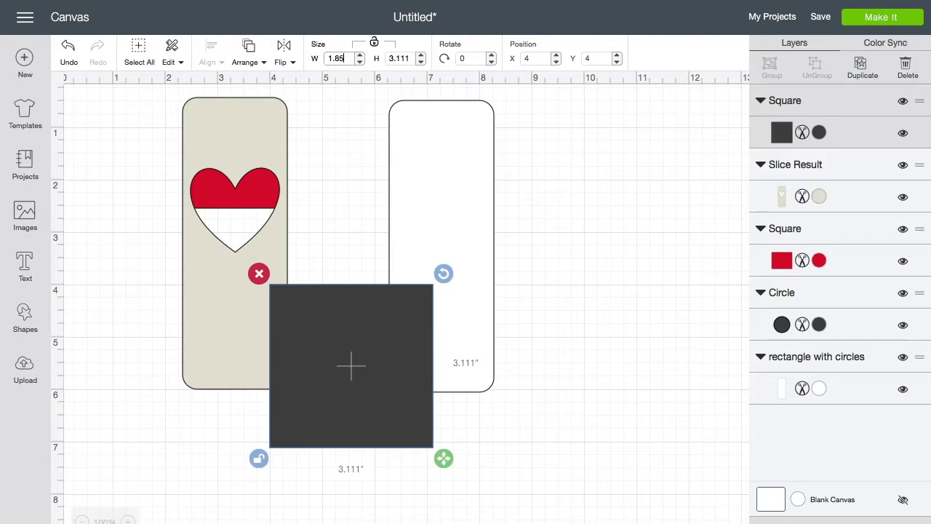
pyautogui.press('Return')
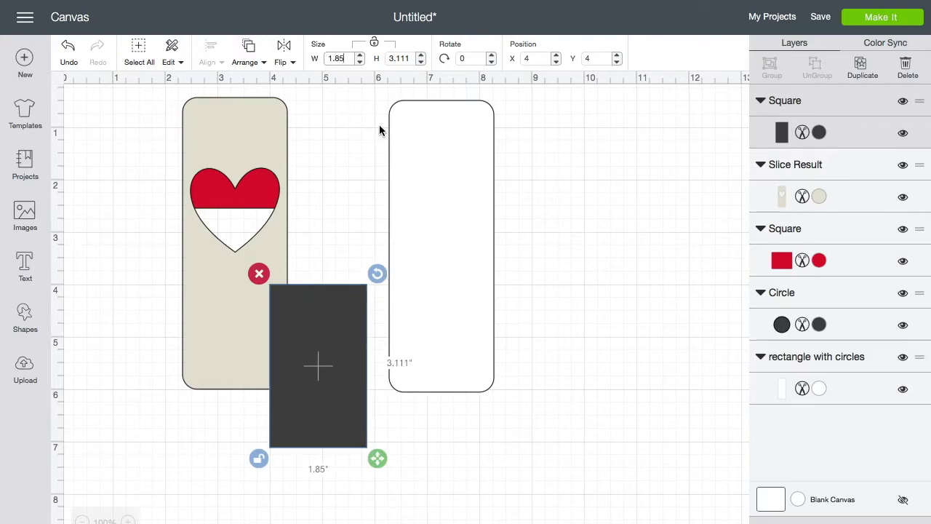
pyautogui.click(413, 58)
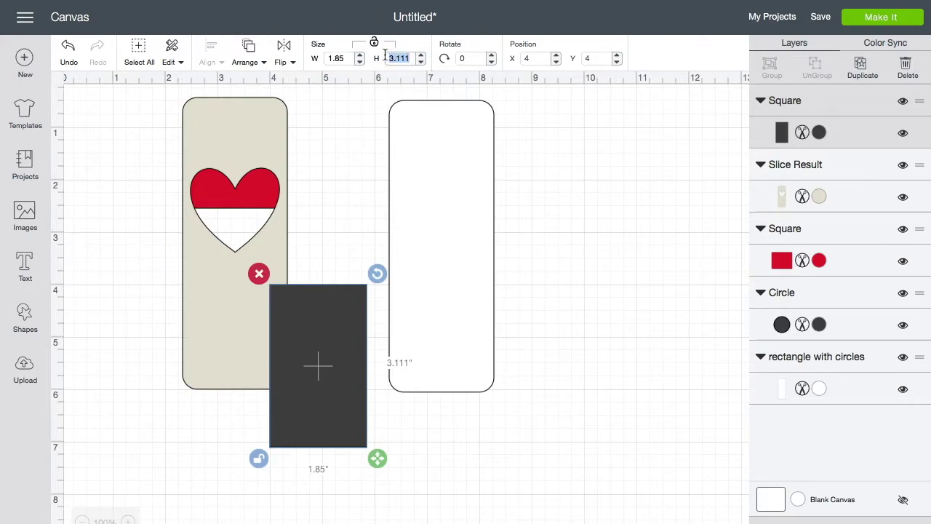
pyautogui.write('.5')
pyautogui.press('Return')
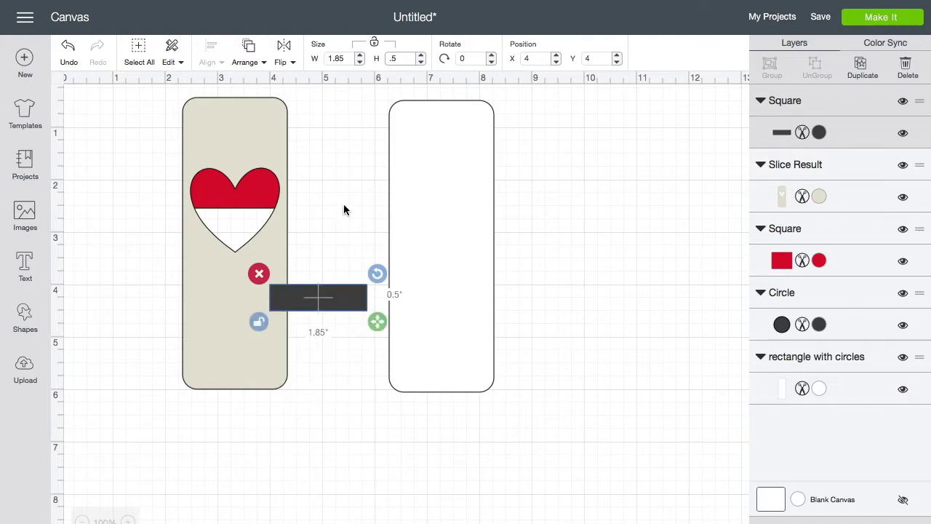
# Step: Place the dark strip across the heart along the red rectangle's lower edge and set its height to 0.2 inches
pyautogui.moveTo(342, 300); pyautogui.dragTo(257, 219)
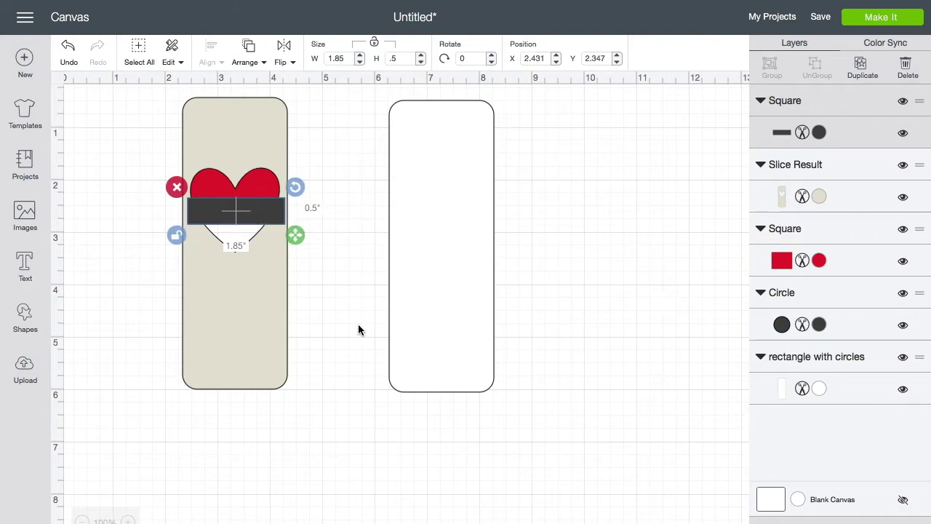
pyautogui.click(400, 58)
pyautogui.write('0.3')
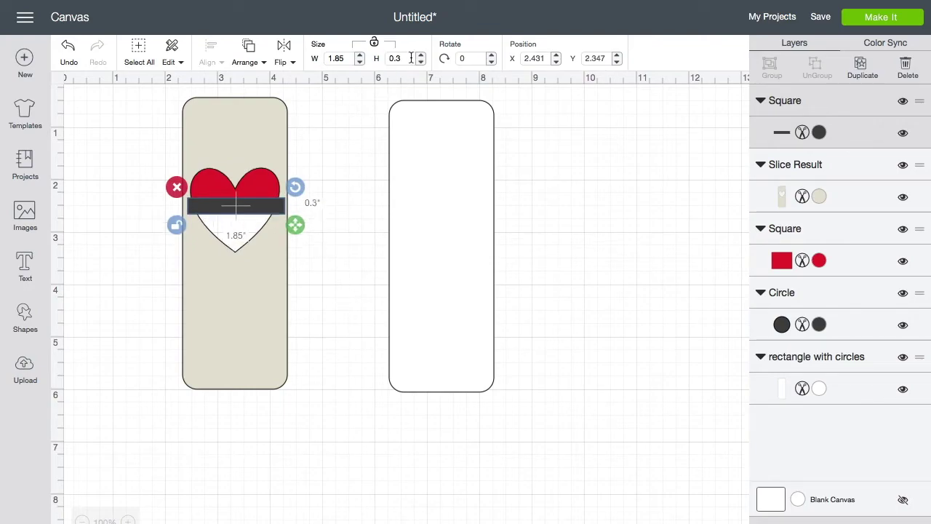
pyautogui.press('BackSpace')
pyautogui.write('2')
pyautogui.click(312, 263)
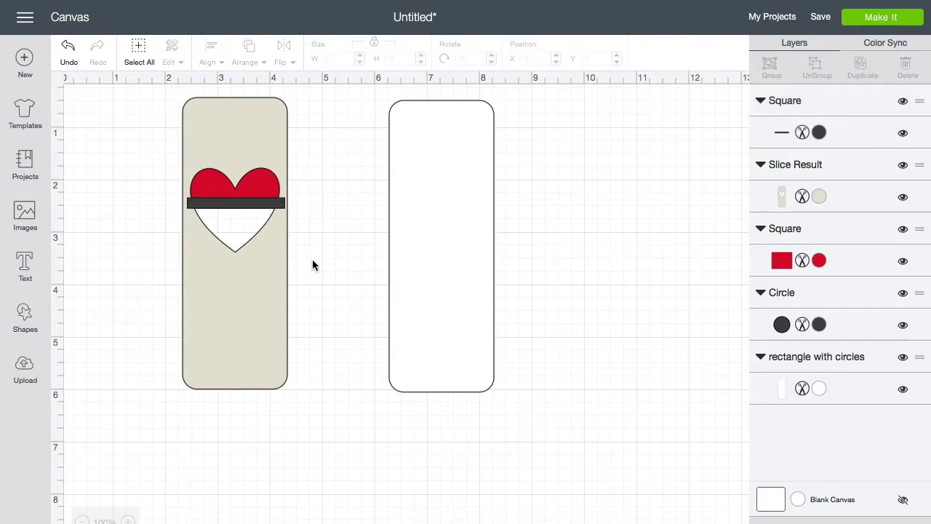
pyautogui.press('Down')
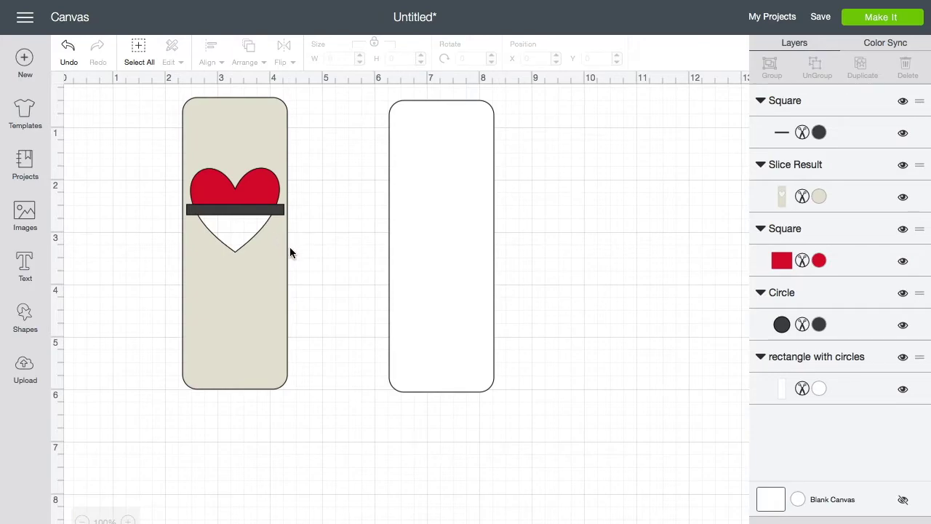
# Step: Send the beige heart-window rectangle to the back, behind all other shapes
pyautogui.scroll(1, 290, 246)
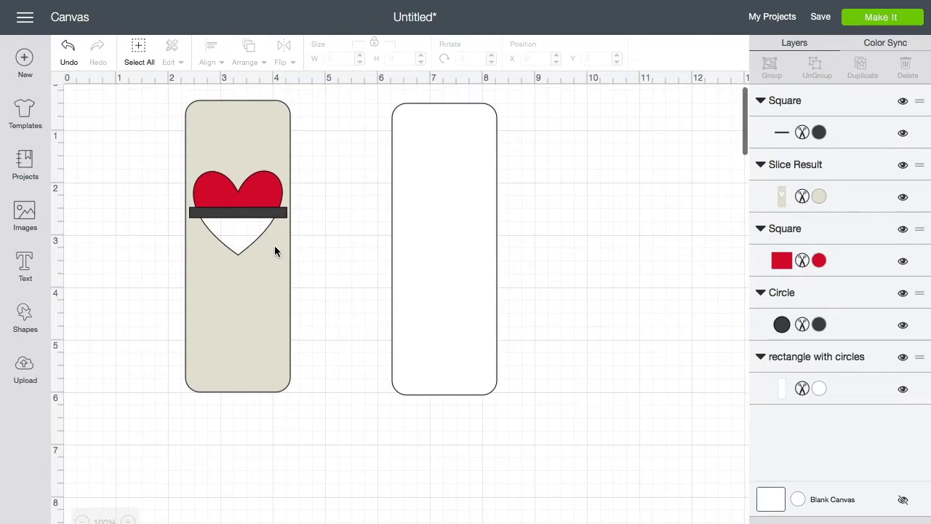
pyautogui.click(272, 349)
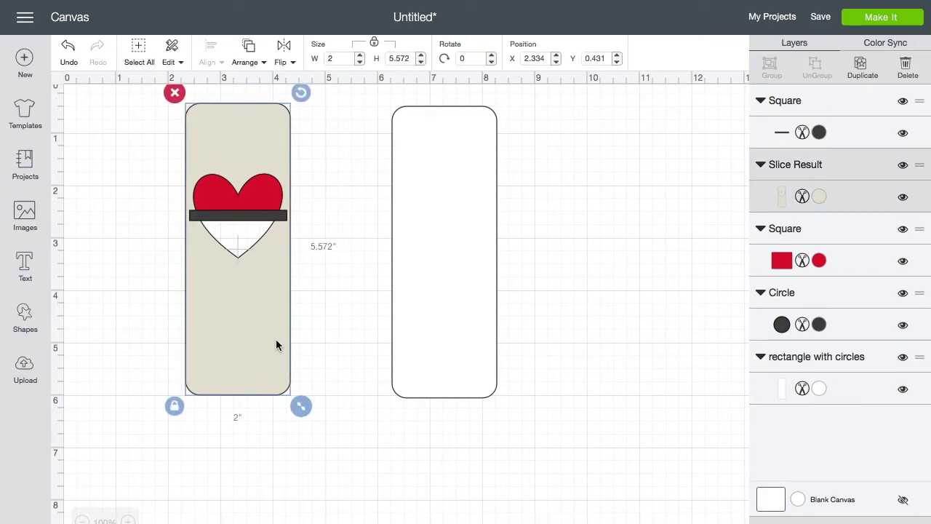
pyautogui.click(266, 67)
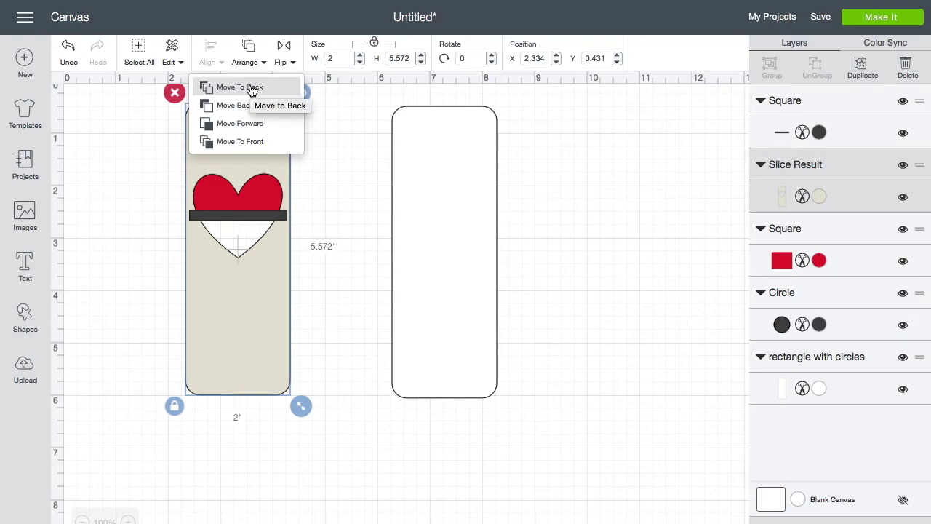
pyautogui.click(251, 88)
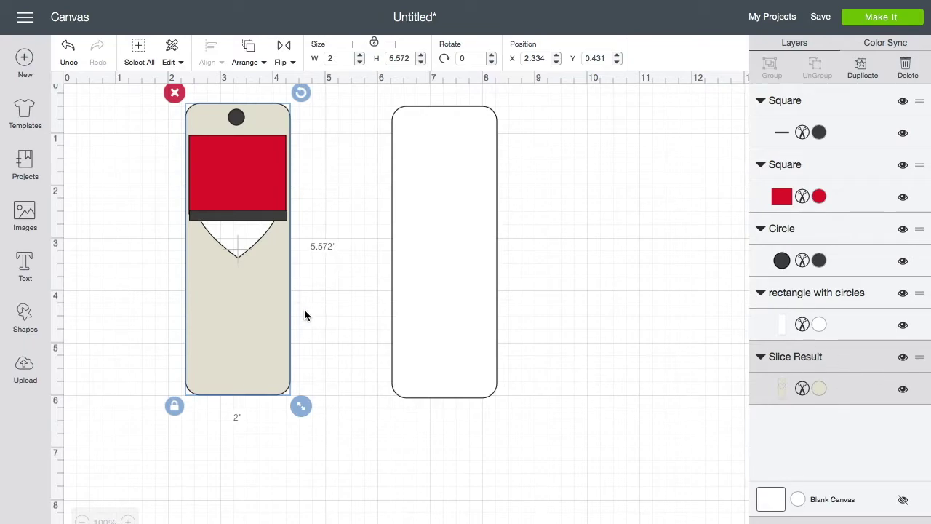
# Step: Center the red rectangle and the dark strip horizontally on the beige heart-window piece
pyautogui.keyDown('shift'); pyautogui.click(264, 181); pyautogui.keyUp('shift')
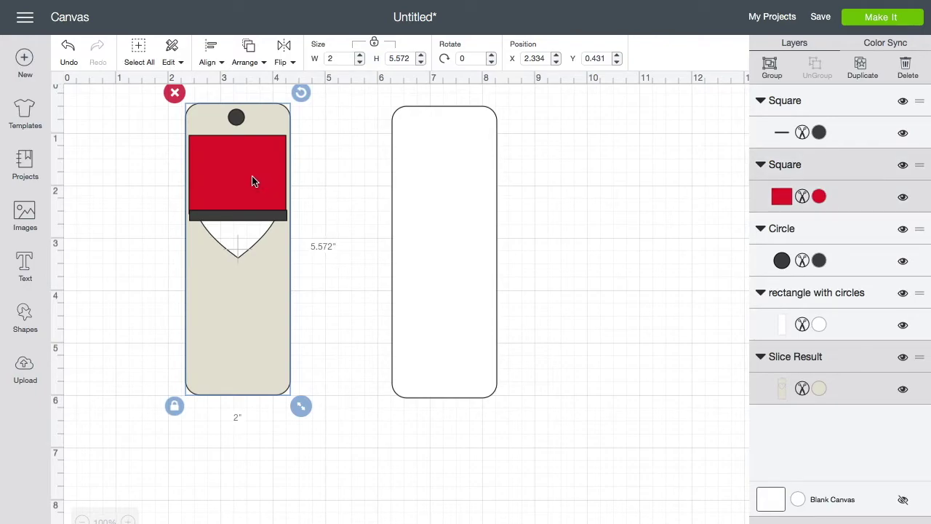
pyautogui.keyDown('shift'); pyautogui.click(259, 220); pyautogui.keyUp('shift')
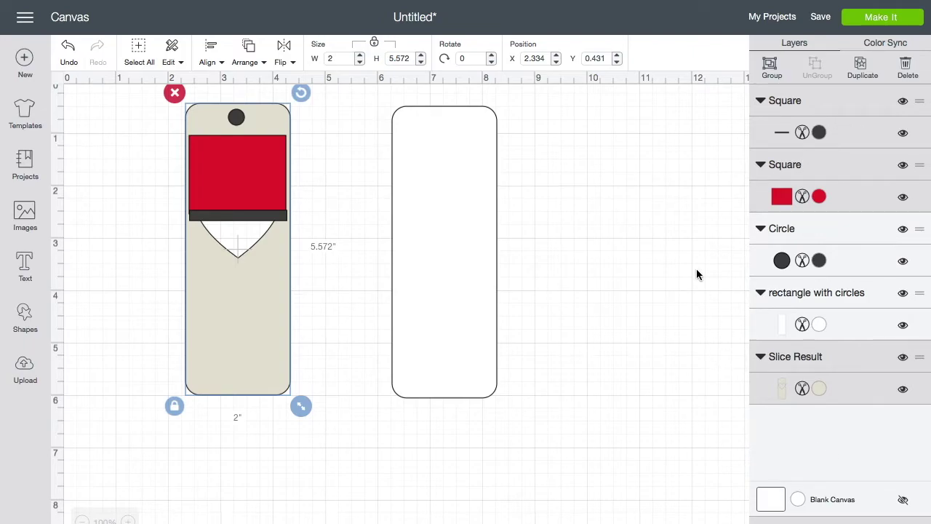
pyautogui.click(222, 64)
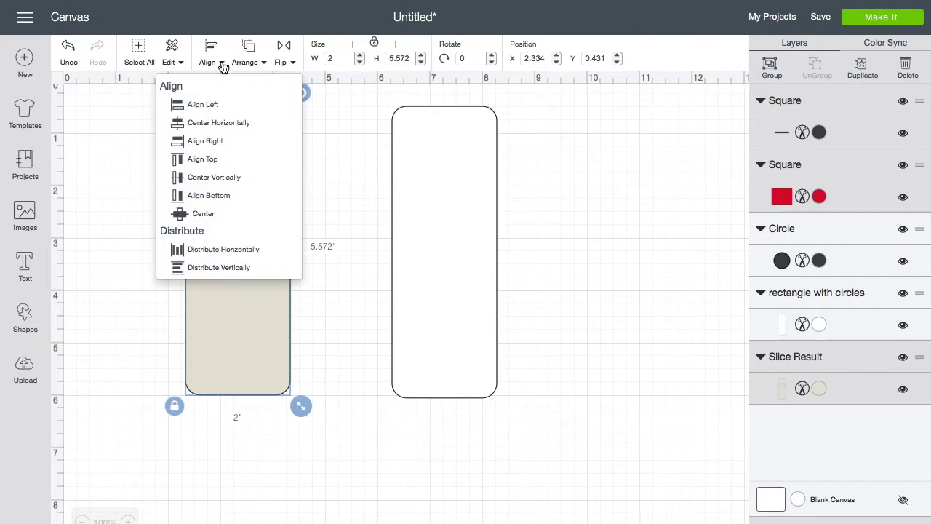
pyautogui.click(225, 123)
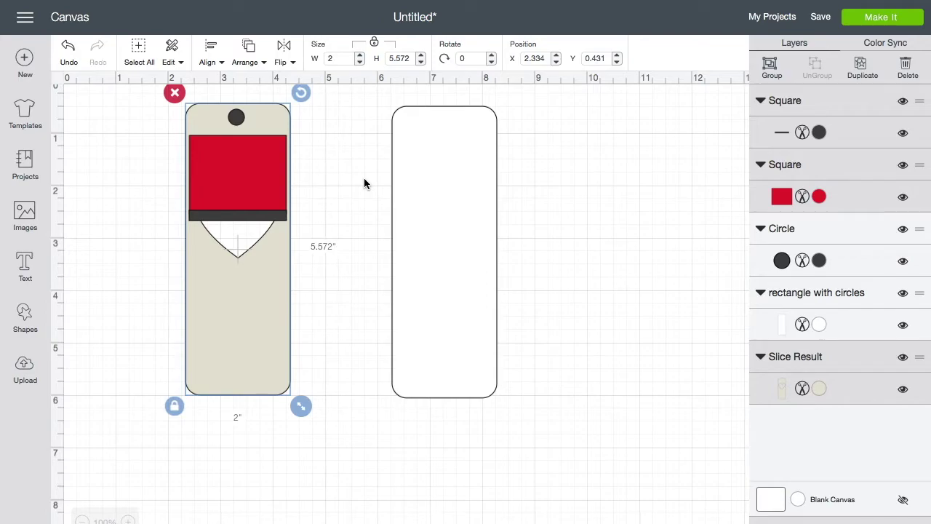
pyautogui.click(356, 324)
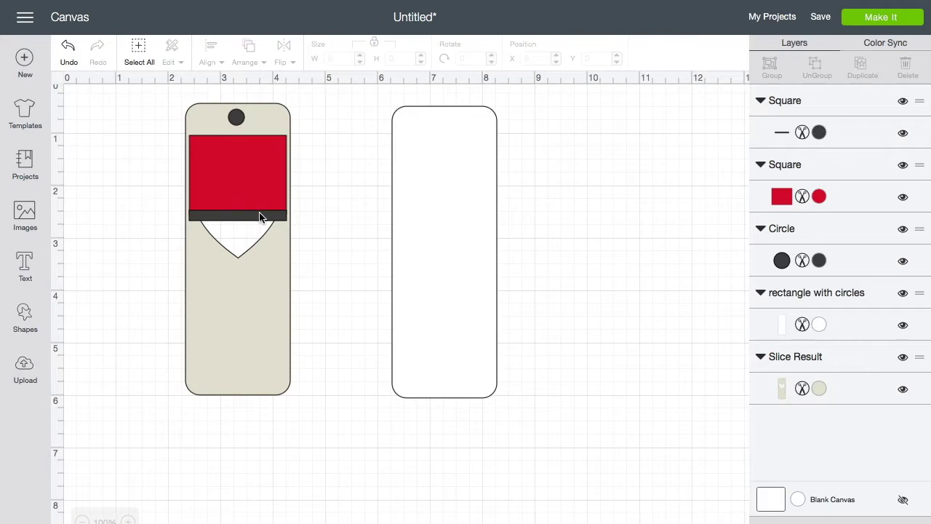
# Step: Bring the beige heart-window piece to the front to preview the colored heart, and send it to the back again
pyautogui.click(264, 290)
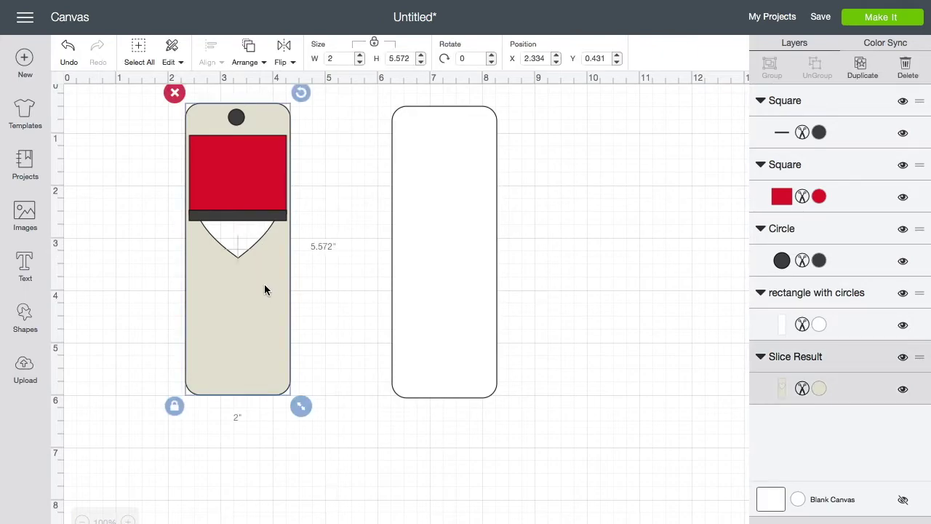
pyautogui.click(258, 65)
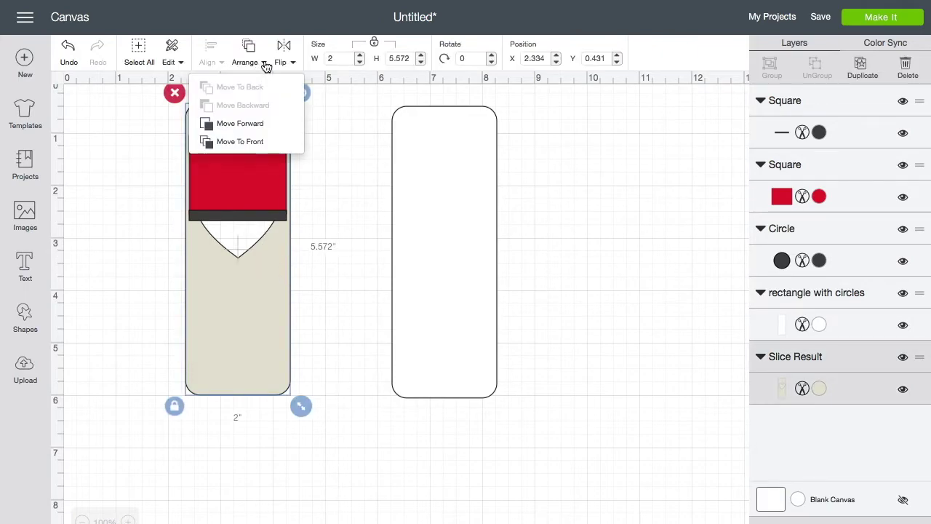
pyautogui.click(252, 142)
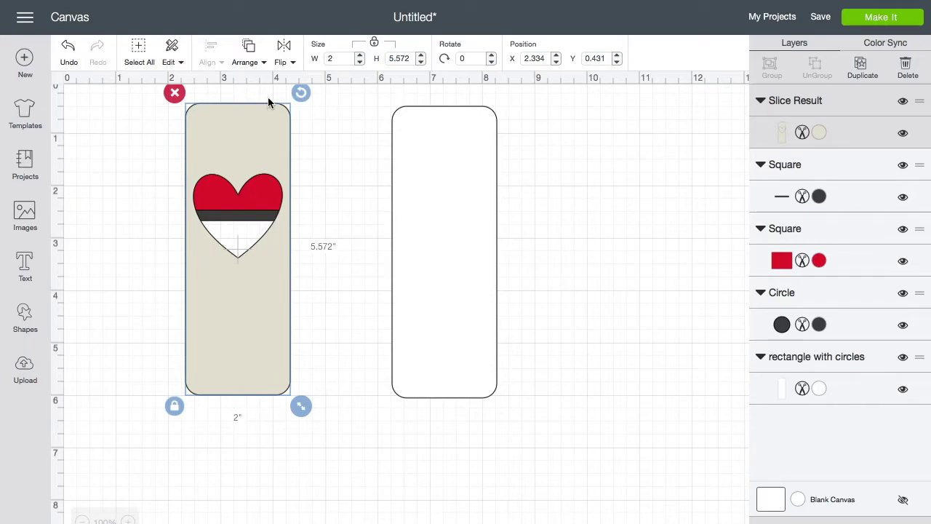
pyautogui.click(263, 64)
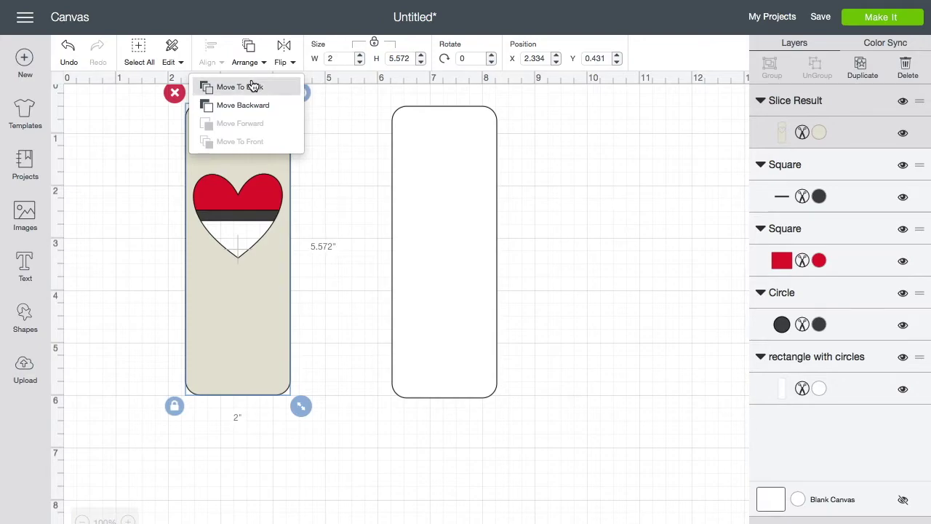
pyautogui.click(251, 85)
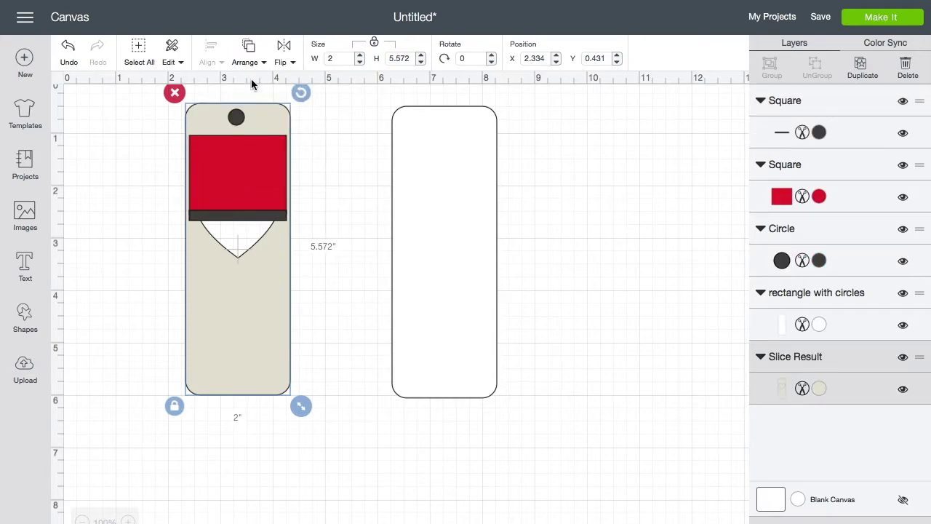
pyautogui.click(344, 173)
# Step: Group the red rectangle with the dark strip along its lower edge
pyautogui.click(240, 174)
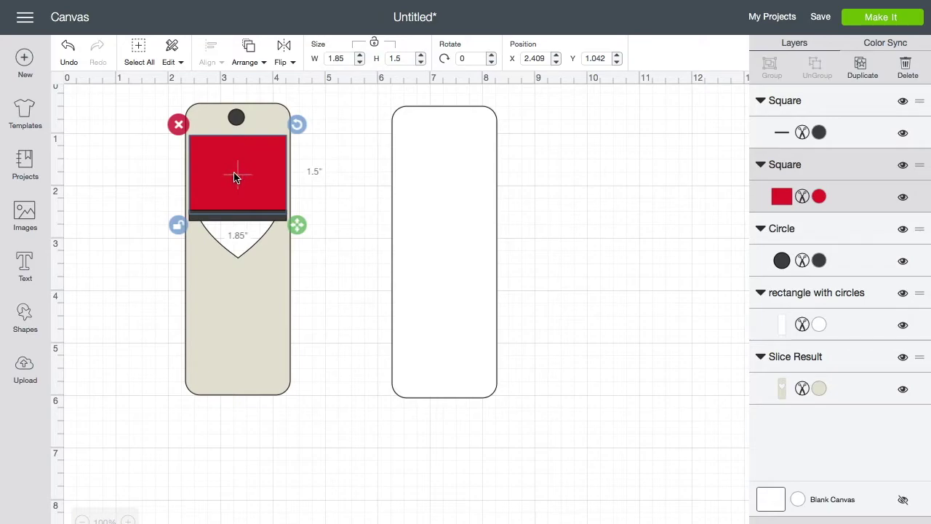
pyautogui.keyDown('shift'); pyautogui.click(272, 218); pyautogui.keyUp('shift')
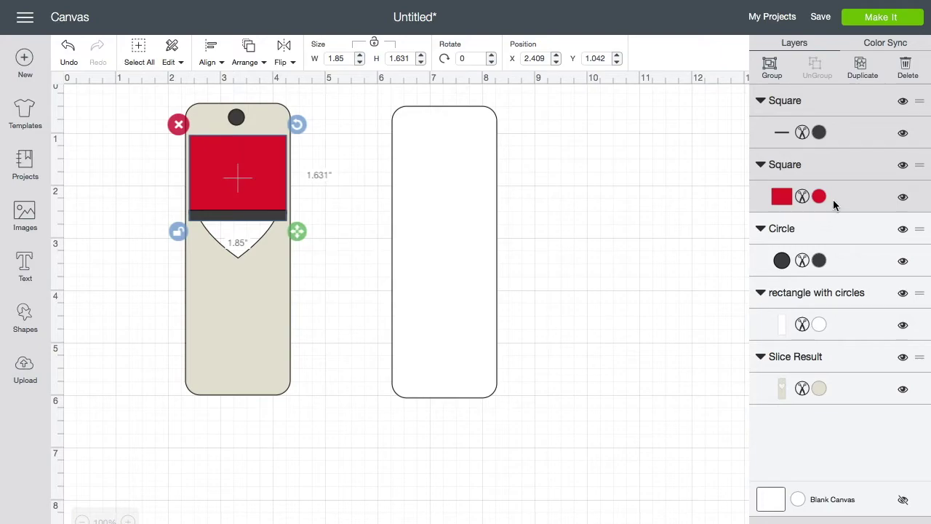
pyautogui.click(773, 68)
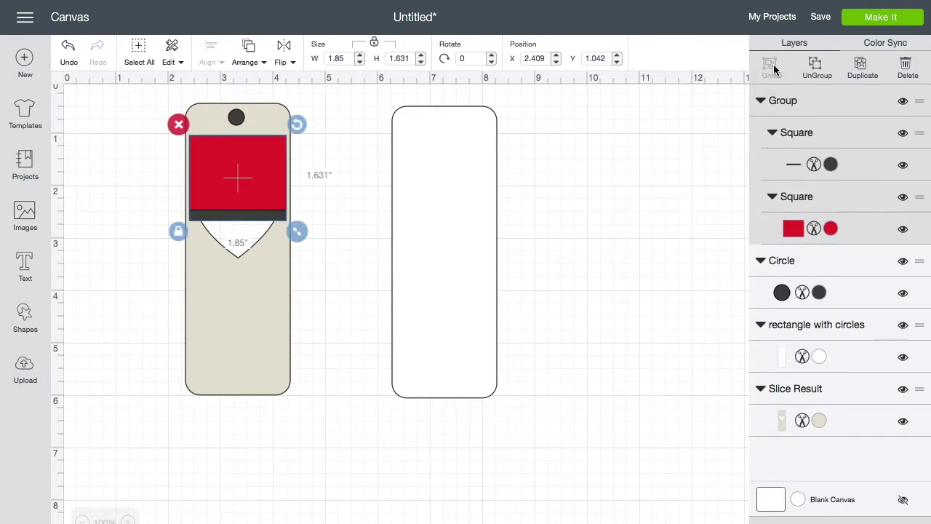
pyautogui.click(522, 210)
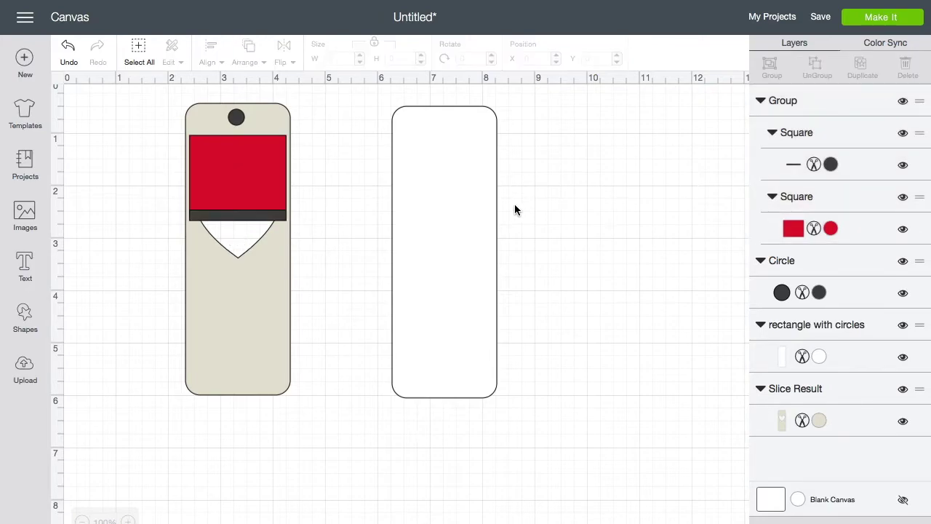
# Step: Move the red-and-dark group onto the upper part of the white rounded rectangle and shift the beige piece slightly down
pyautogui.moveTo(255, 187); pyautogui.dragTo(611, 192)
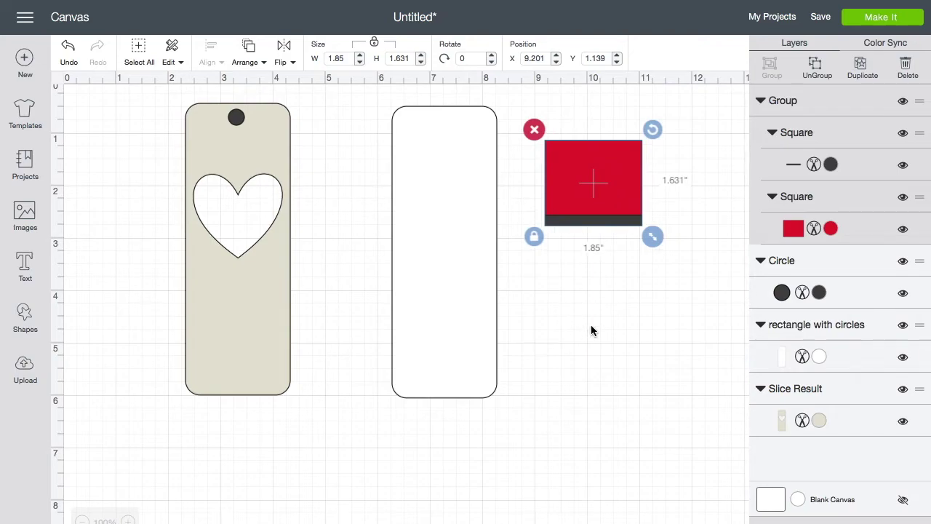
pyautogui.click(591, 325)
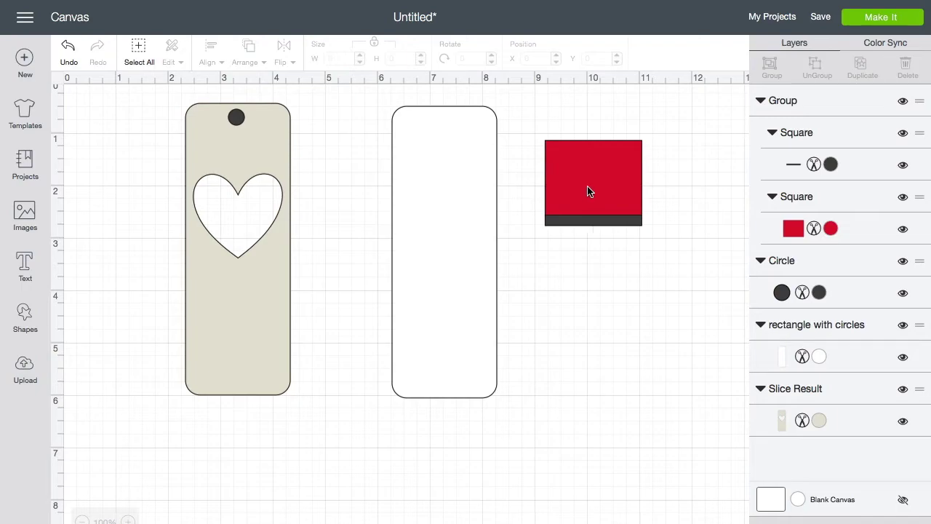
pyautogui.moveTo(605, 194); pyautogui.dragTo(440, 190)
pyautogui.moveTo(263, 314); pyautogui.dragTo(275, 348)
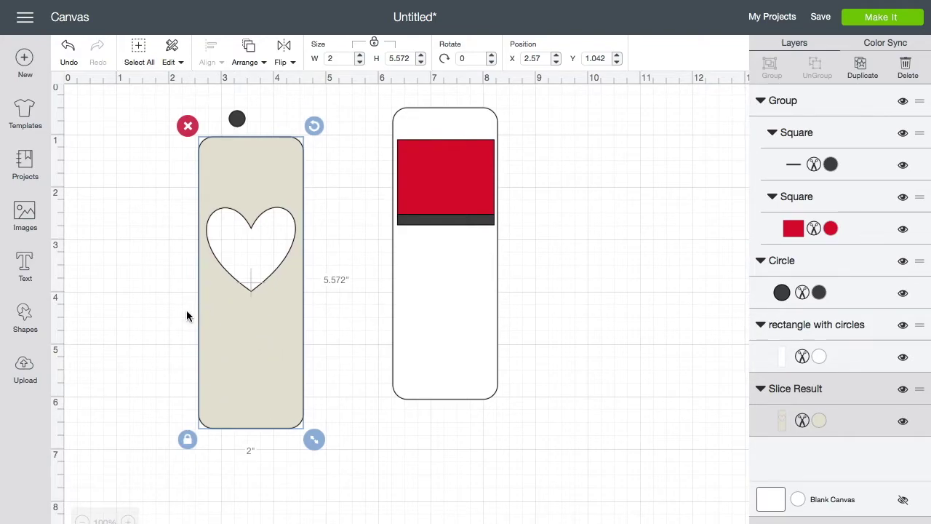
# Step: Add the text "Choose" to the canvas in Cricut Sans
pyautogui.click(25, 263)
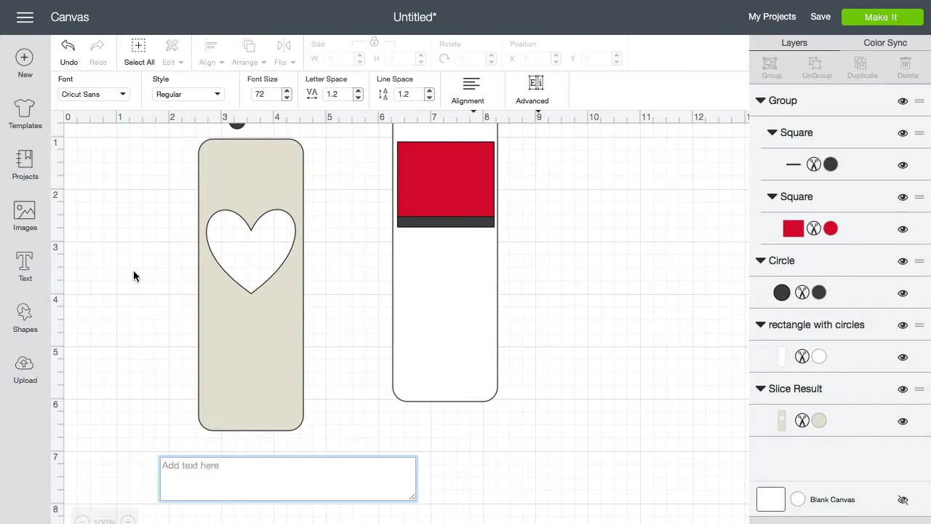
pyautogui.write('Ch')
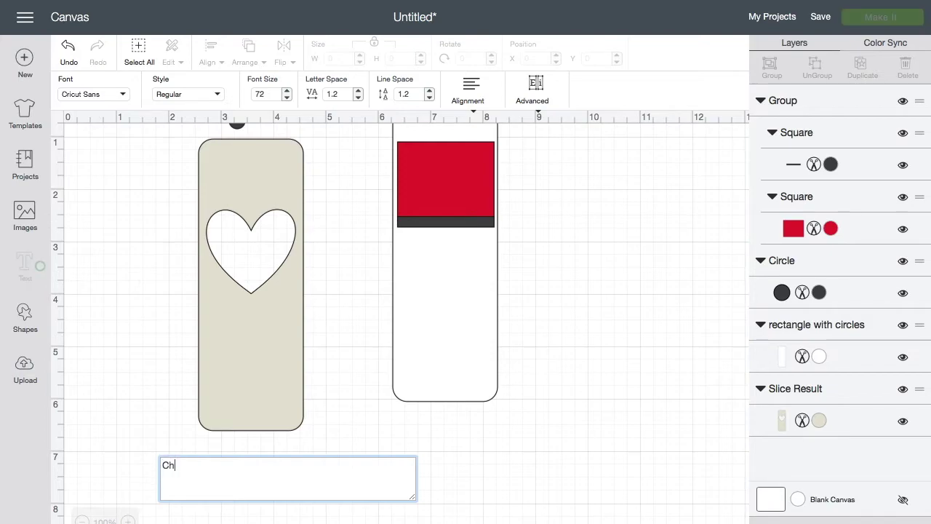
pyautogui.write('oose')
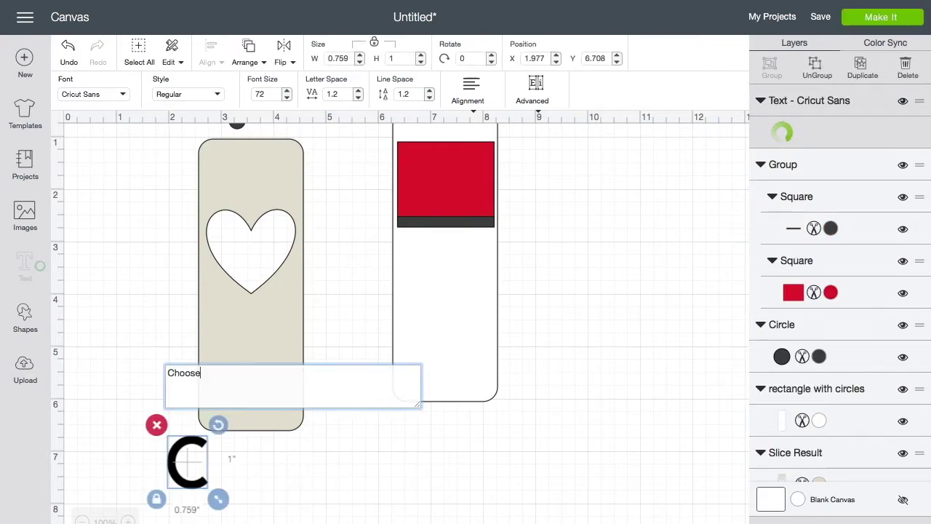
pyautogui.click(593, 449)
# Step: Place the "Choose" text on the beige piece below the heart and shrink it to about 1.69 inches wide
pyautogui.moveTo(307, 482); pyautogui.dragTo(294, 367)
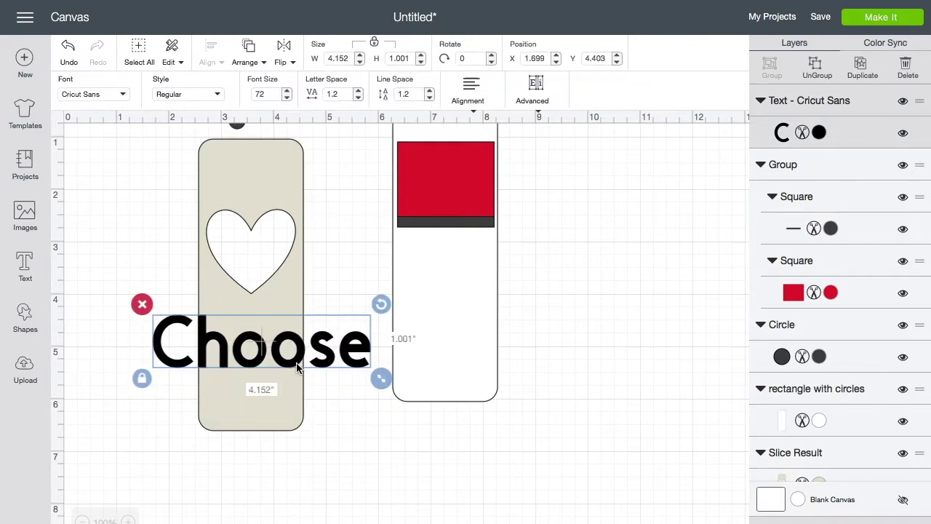
pyautogui.moveTo(386, 385); pyautogui.dragTo(258, 357)
pyautogui.moveTo(208, 340); pyautogui.dragTo(294, 359)
pyautogui.moveTo(295, 358); pyautogui.dragTo(293, 359)
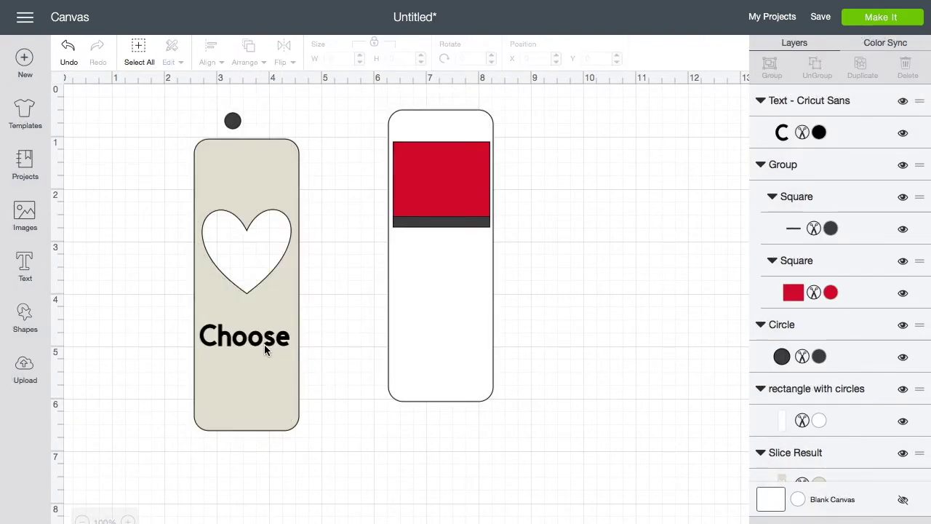
# Step: Center the "Choose" text horizontally on the beige heart-window piece
pyautogui.click(264, 344)
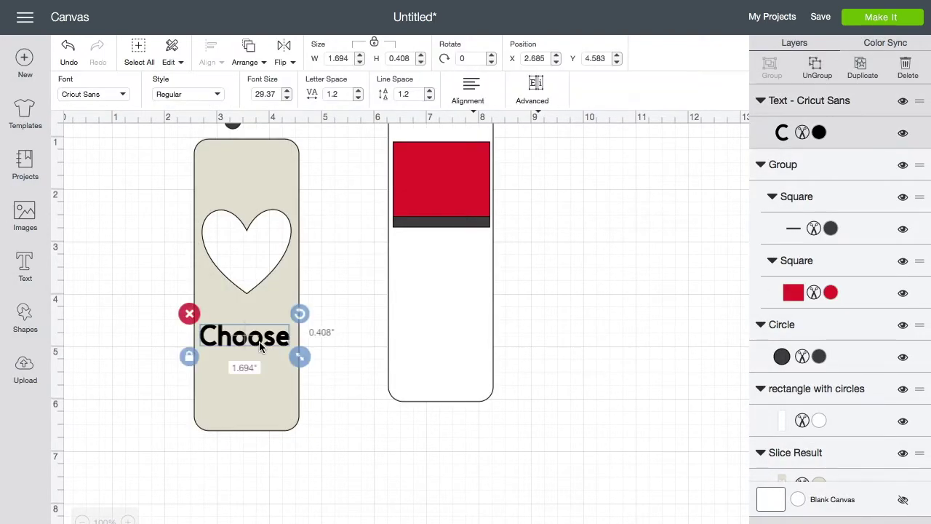
pyautogui.click(271, 413)
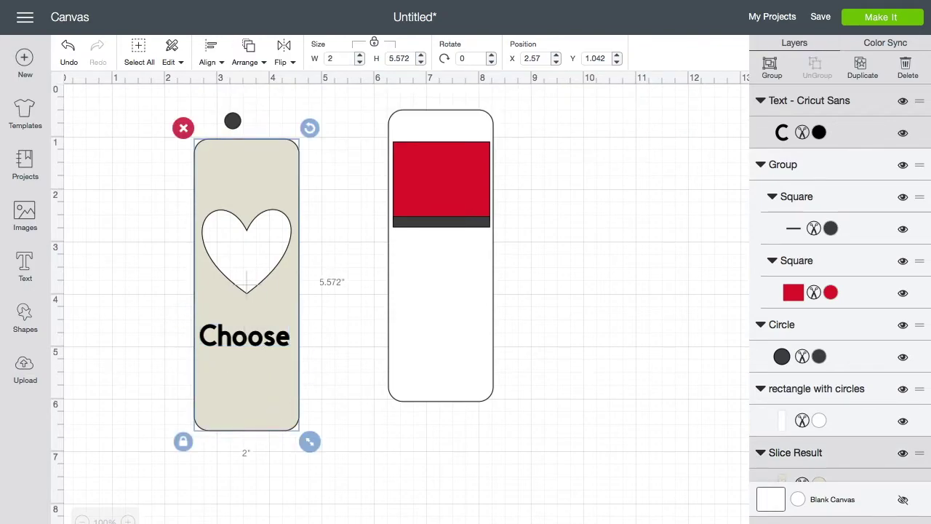
pyautogui.click(222, 64)
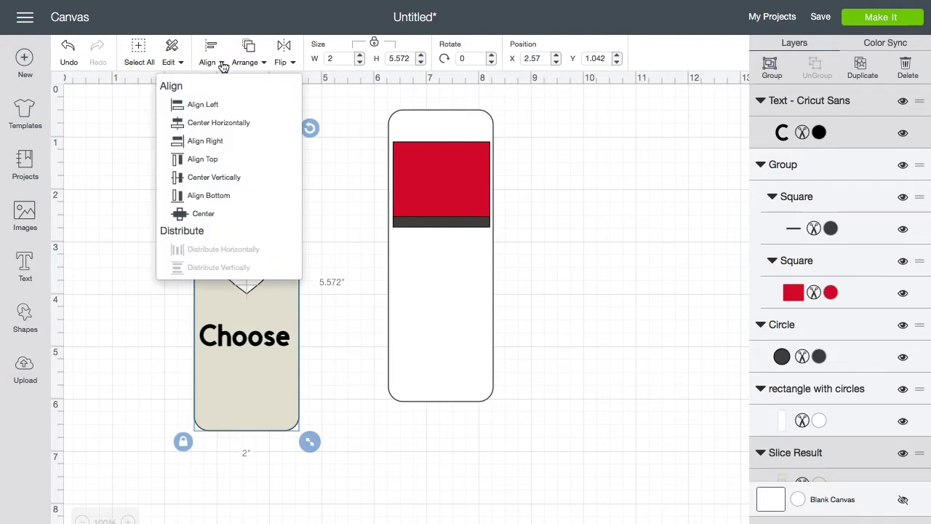
pyautogui.click(239, 123)
pyautogui.click(381, 490)
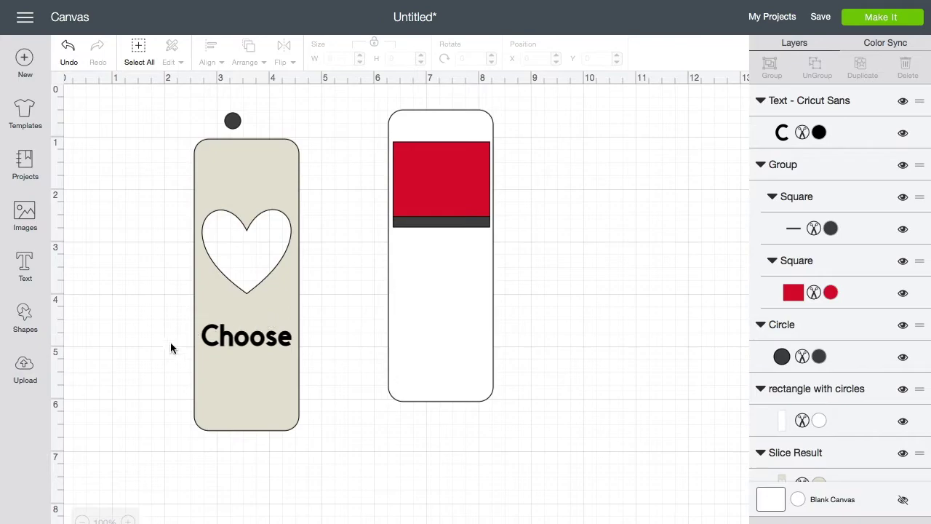
# Step: Duplicate the "Choose" text, reword the copy as "I" and place it centered between the heart's tip and "Choose"
pyautogui.click(231, 338)
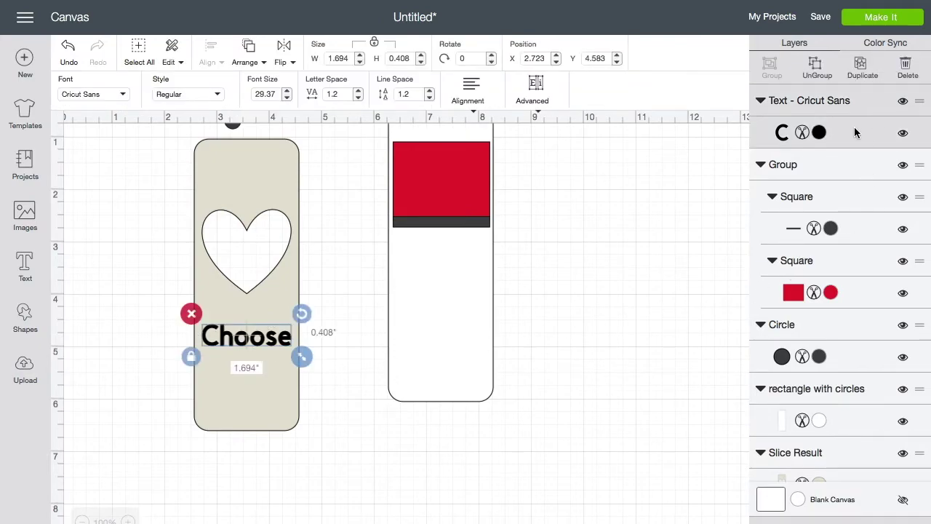
pyautogui.click(861, 73)
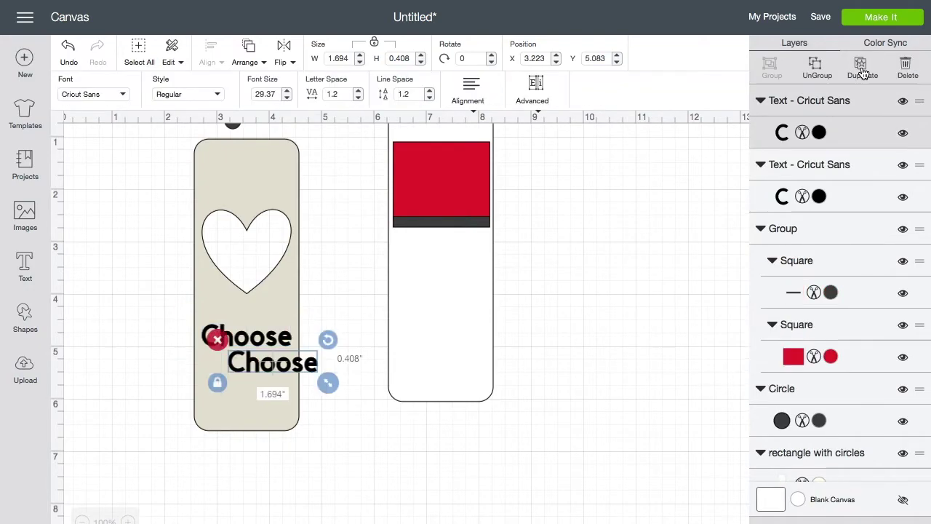
pyautogui.doubleClick(302, 374)
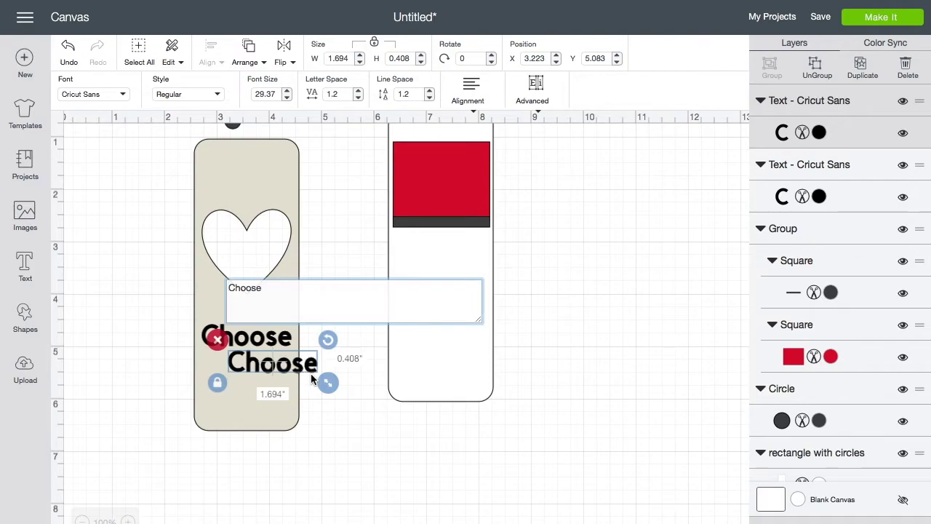
pyautogui.moveTo(275, 290); pyautogui.dragTo(221, 286)
pyautogui.press('BackSpace')
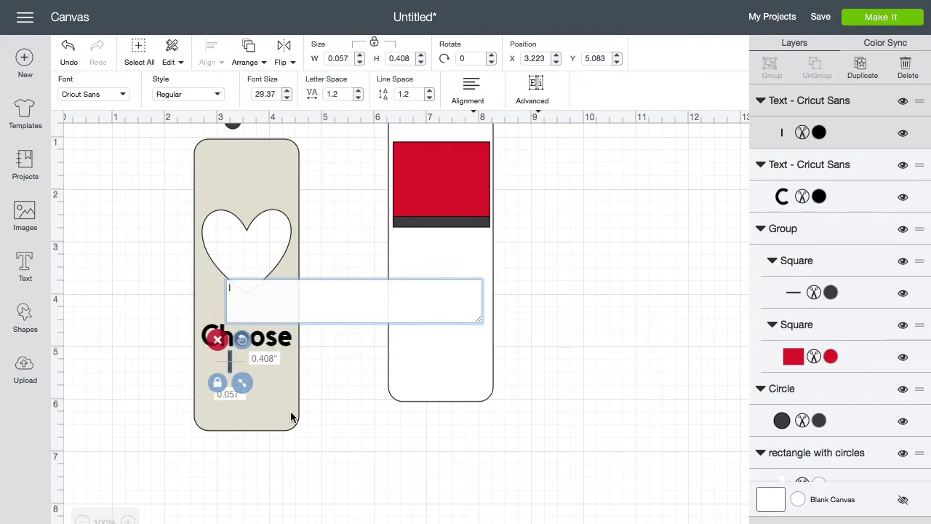
pyautogui.click(367, 456)
pyautogui.moveTo(229, 370); pyautogui.dragTo(248, 321)
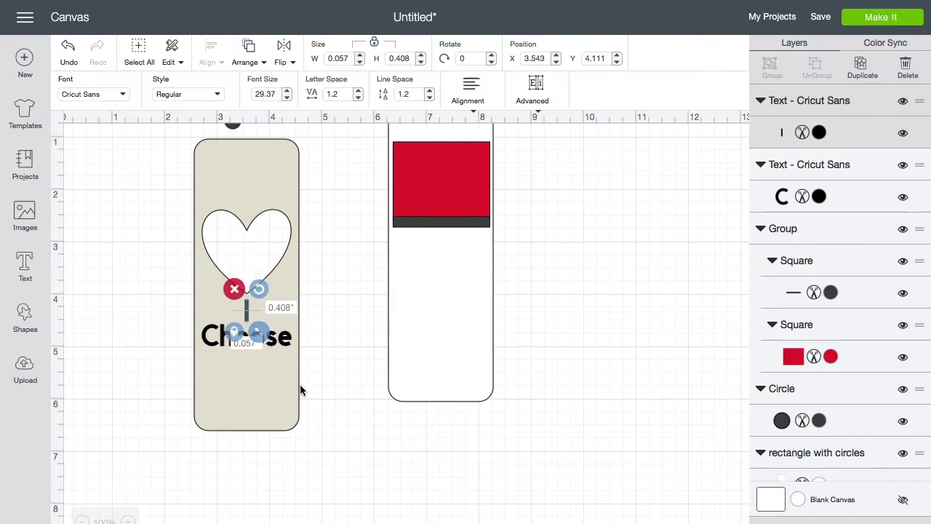
pyautogui.click(345, 407)
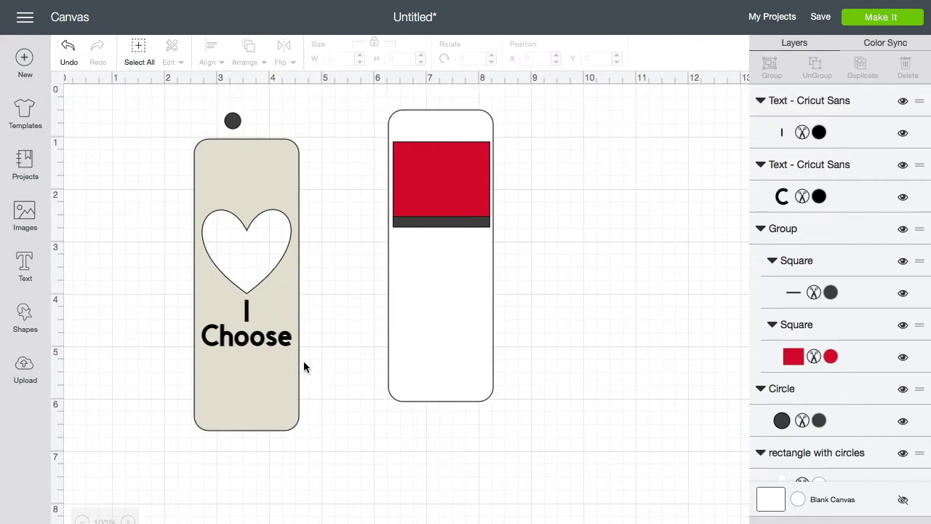
# Step: Duplicate the "Choose" text and reword the copy as "You!!"
pyautogui.click(254, 347)
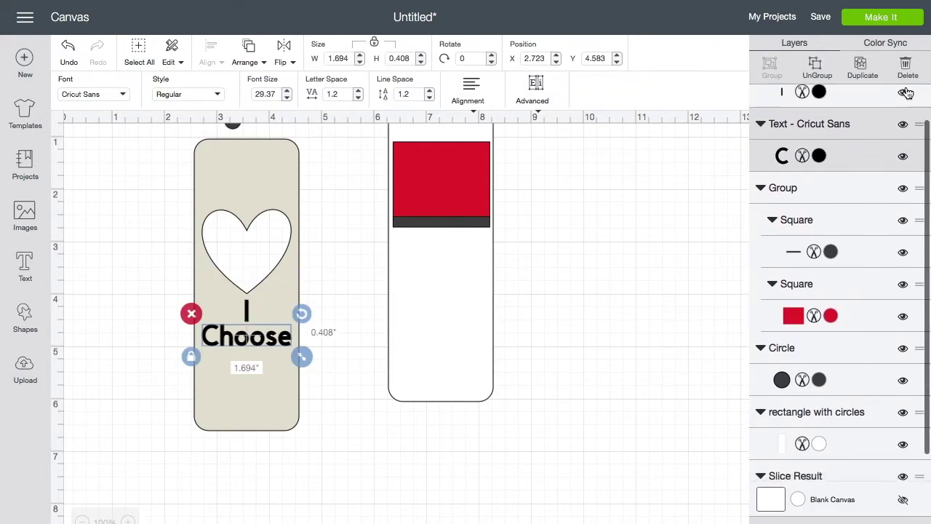
pyautogui.click(862, 67)
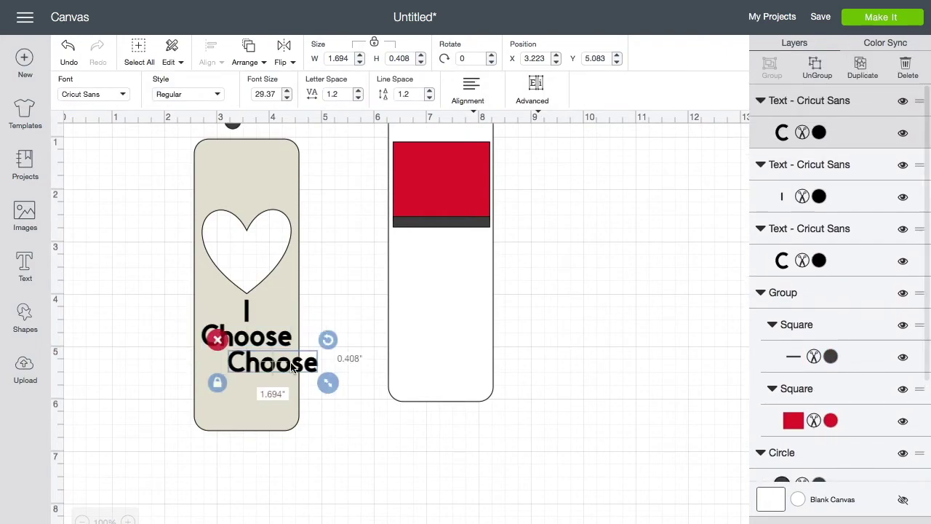
pyautogui.doubleClick(288, 369)
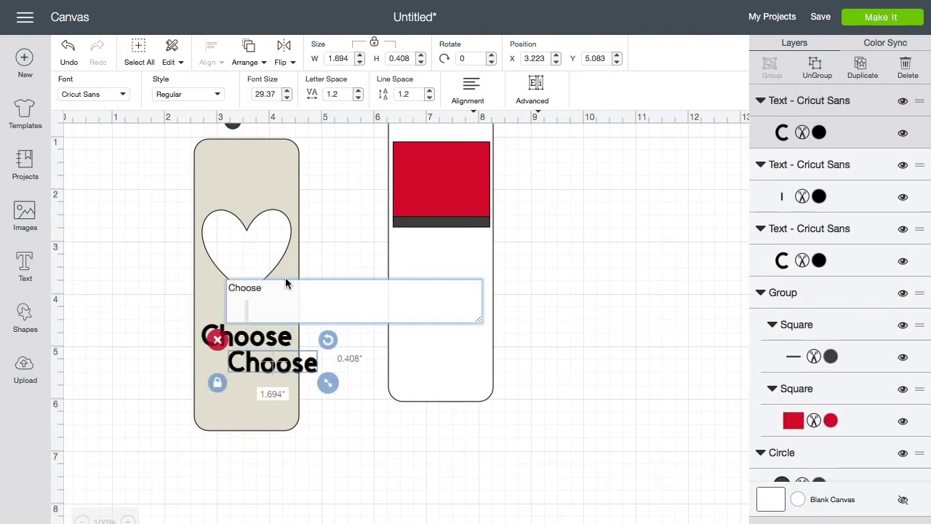
pyautogui.moveTo(263, 288); pyautogui.dragTo(203, 288)
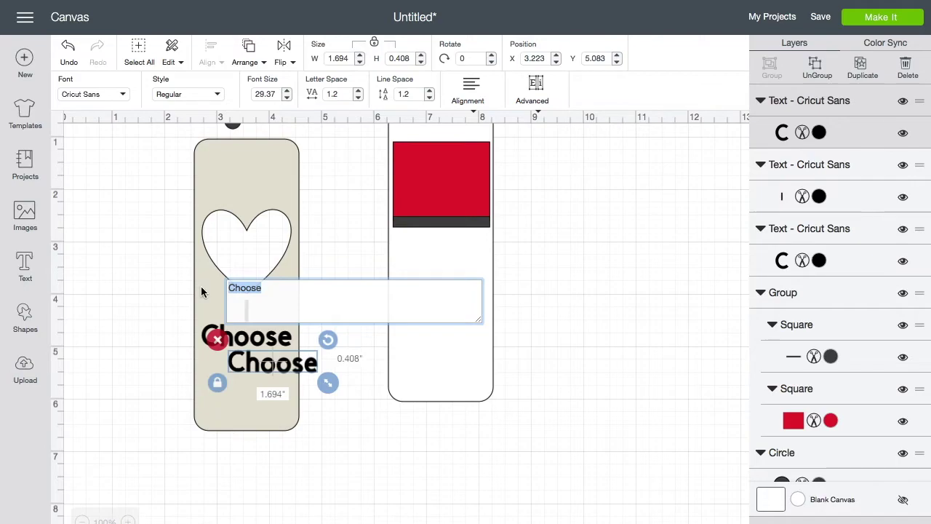
pyautogui.write('You')
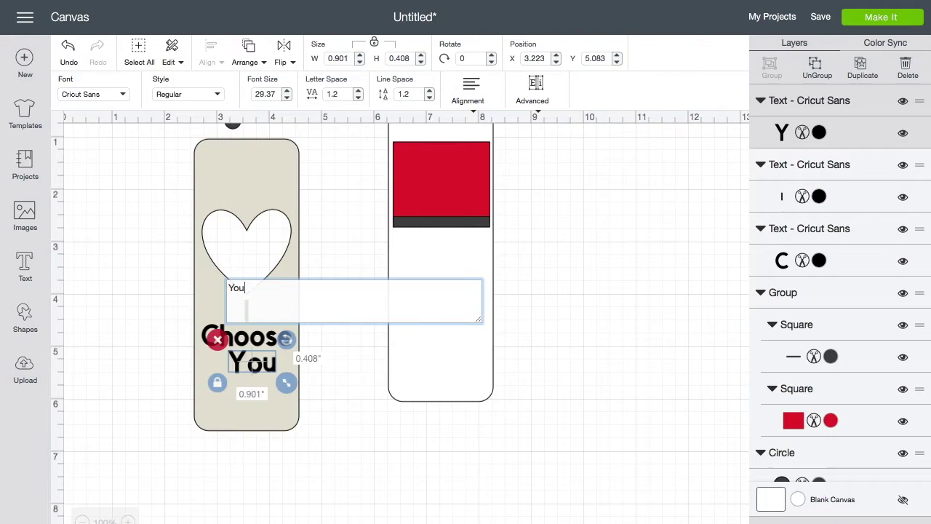
pyautogui.write('!!')
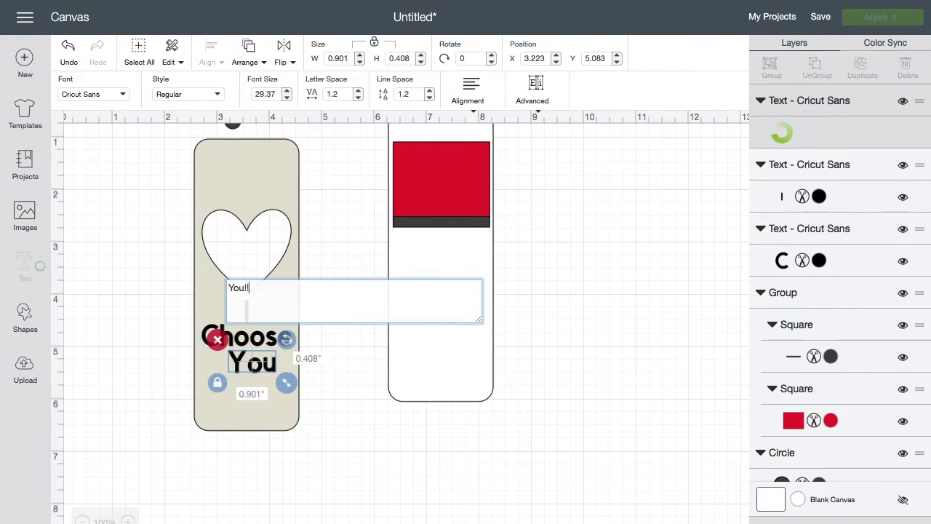
pyautogui.click(386, 451)
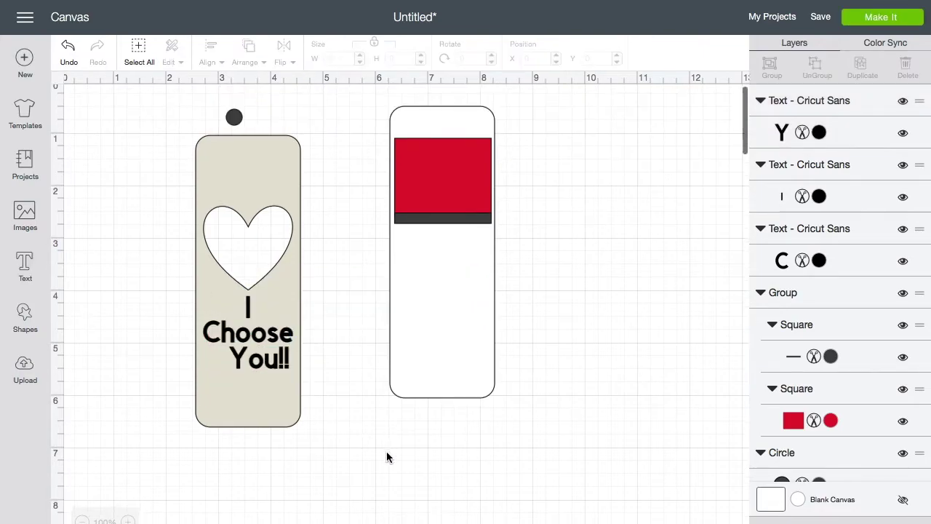
# Step: Remove the two exclamation marks from the "You!!" text so it reads "You"
pyautogui.click(268, 367)
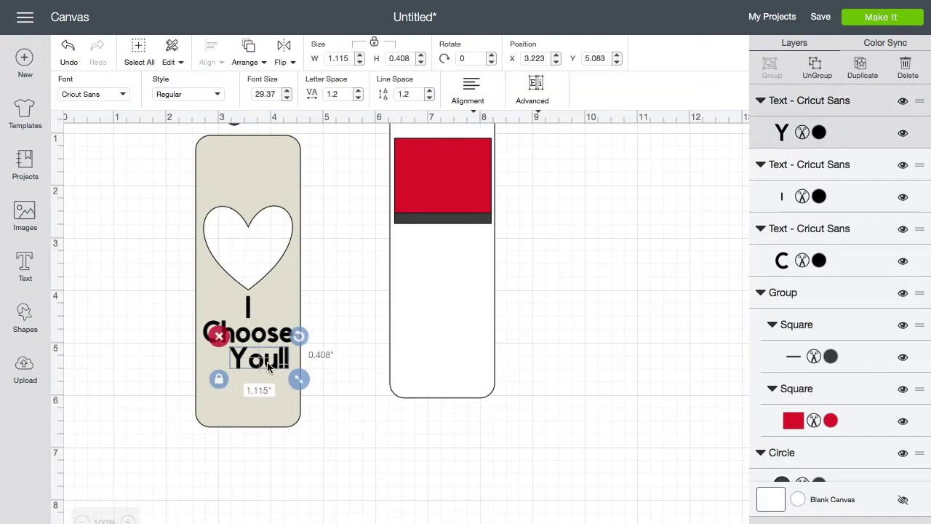
pyautogui.doubleClick(268, 367)
pyautogui.press('BackSpace')
pyautogui.press('BackSpace')
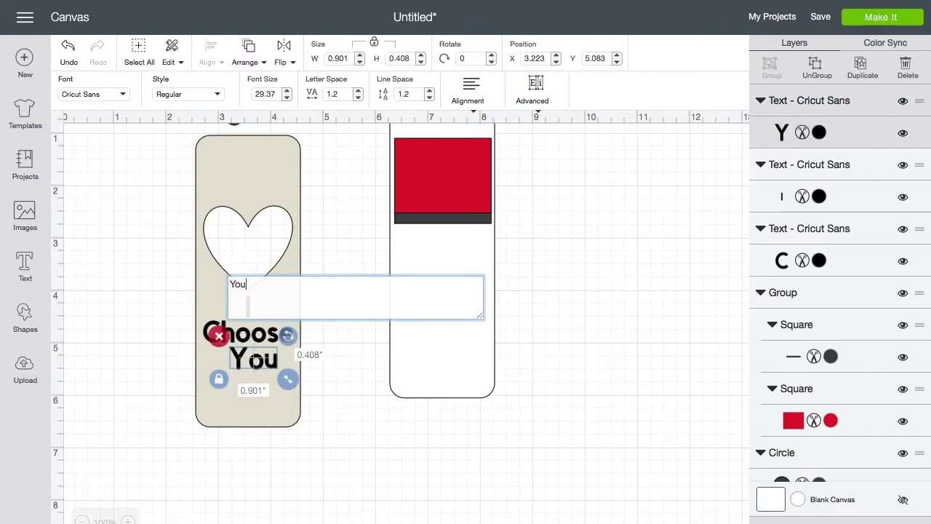
pyautogui.click(339, 504)
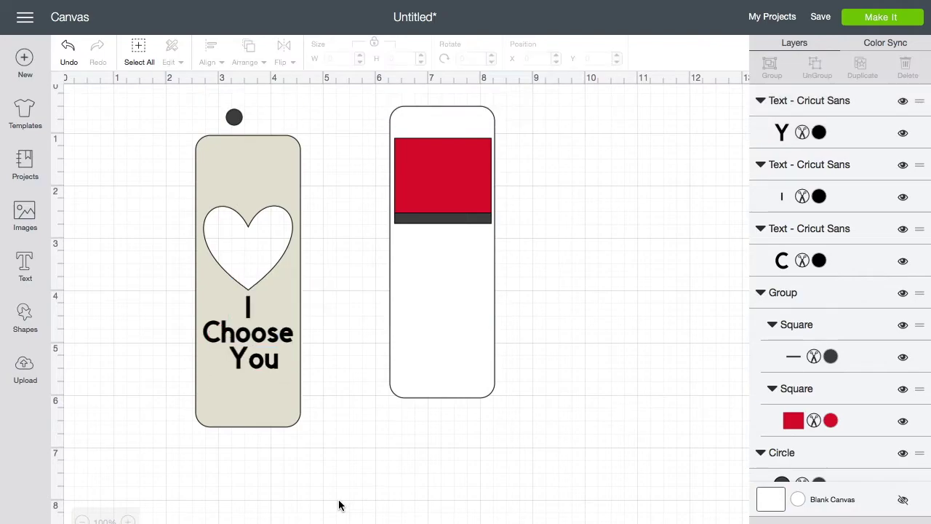
# Step: Duplicate the "You" text and reword the copy as "!!"
pyautogui.click(274, 372)
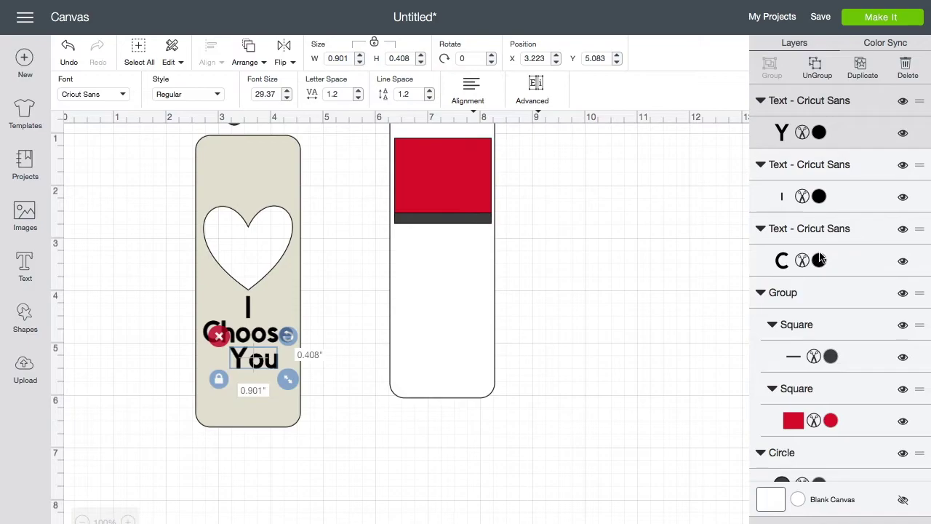
pyautogui.click(862, 68)
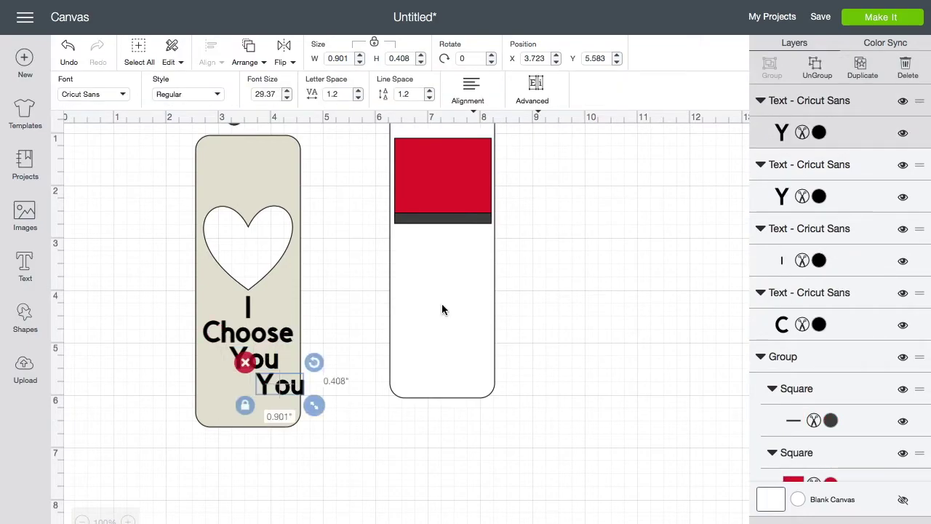
pyautogui.doubleClick(285, 389)
pyautogui.moveTo(280, 313); pyautogui.dragTo(252, 309)
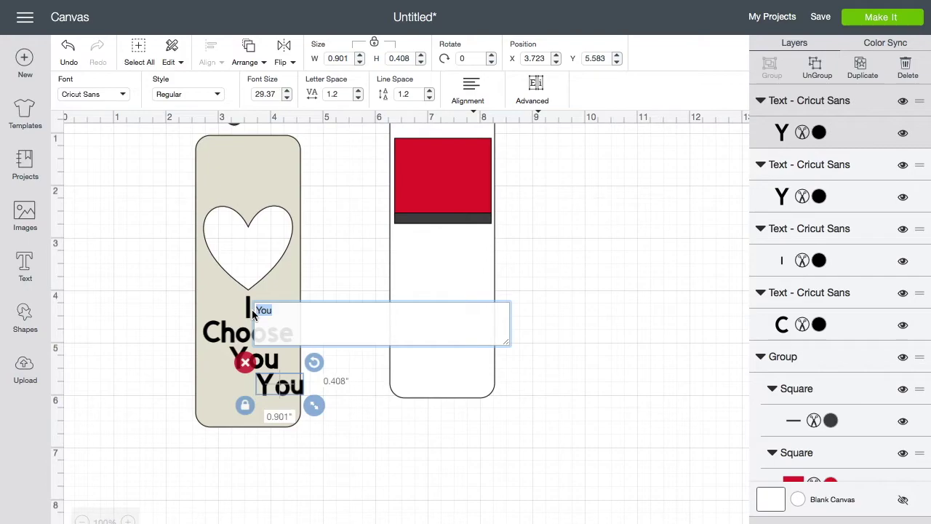
pyautogui.press('BackSpace')
pyautogui.write('!!')
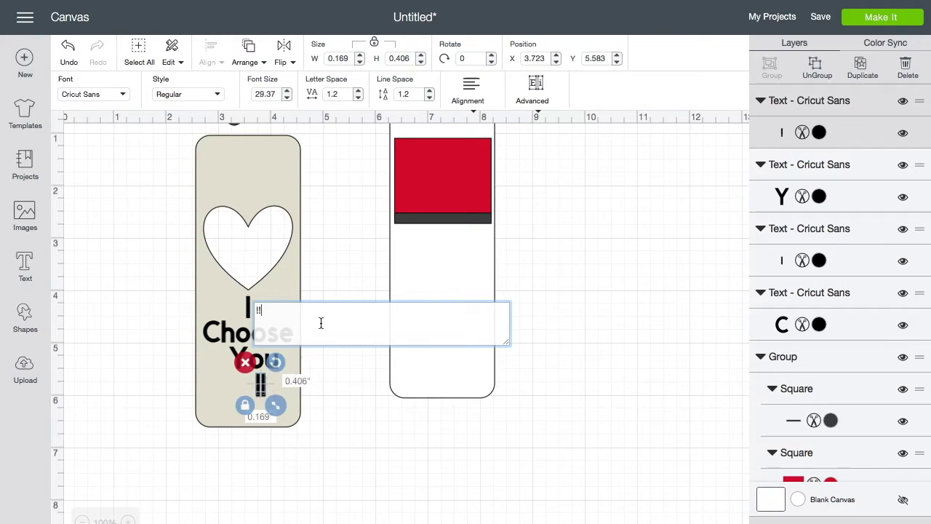
pyautogui.click(350, 174)
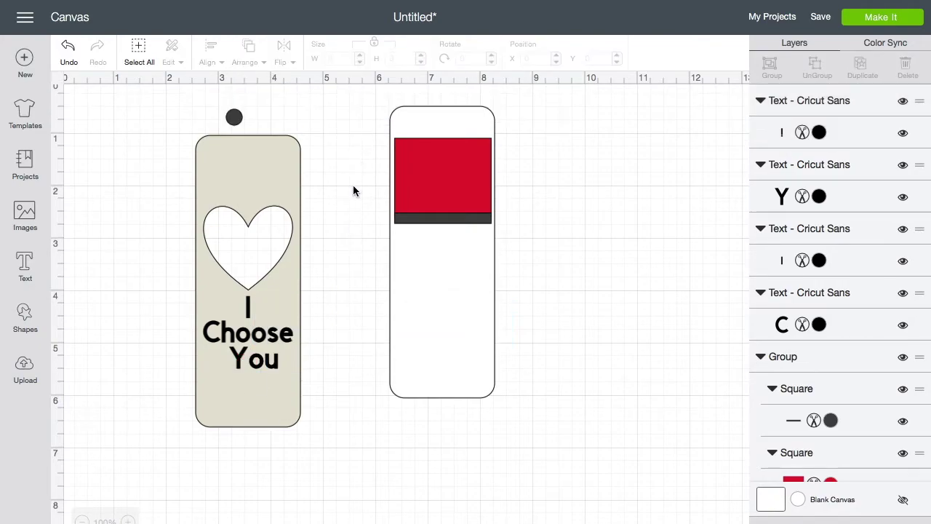
# Step: Increase the letter spacing of the "!!" text to 2.4
pyautogui.click(262, 386)
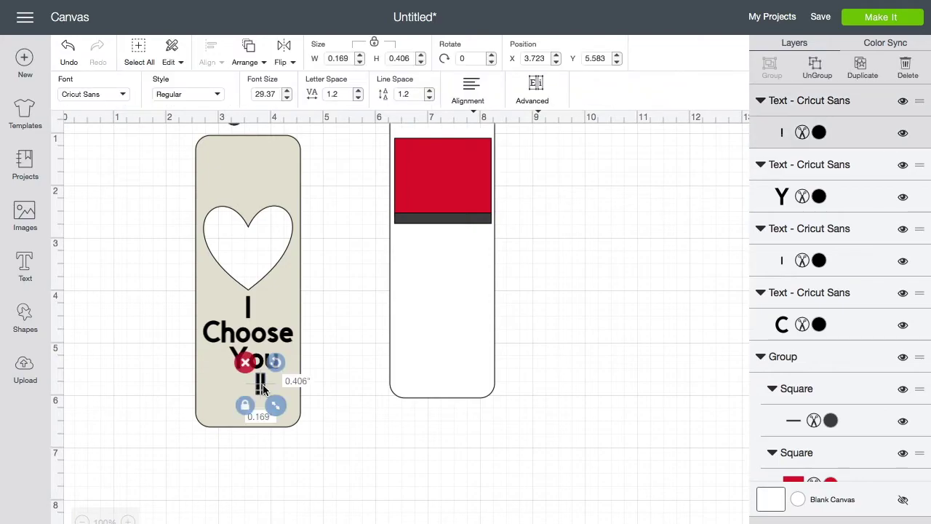
pyautogui.click(359, 91)
pyautogui.click(359, 91)
pyautogui.click(359, 91)
pyautogui.click(358, 91)
pyautogui.click(359, 91)
pyautogui.click(359, 90)
pyautogui.click(358, 91)
pyautogui.click(359, 91)
pyautogui.click(359, 91)
pyautogui.click(359, 91)
pyautogui.click(358, 91)
pyautogui.click(358, 91)
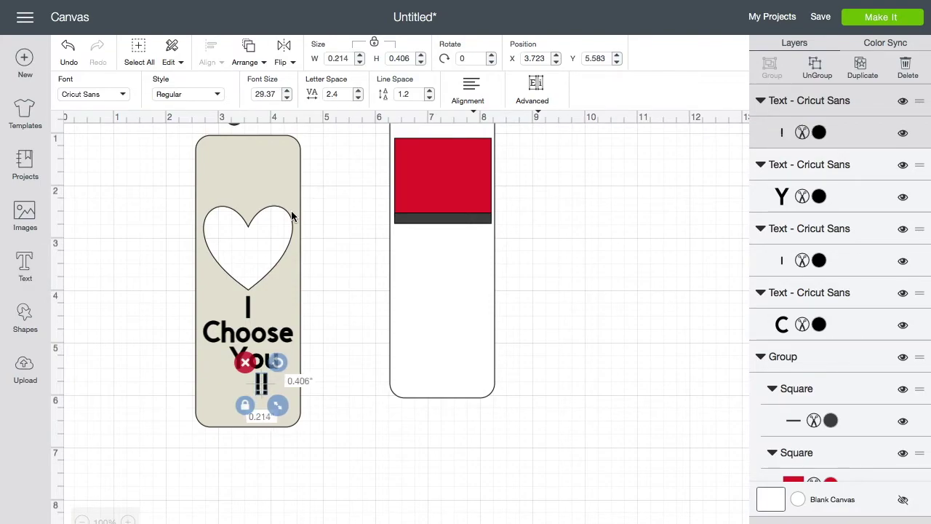
pyautogui.click(338, 430)
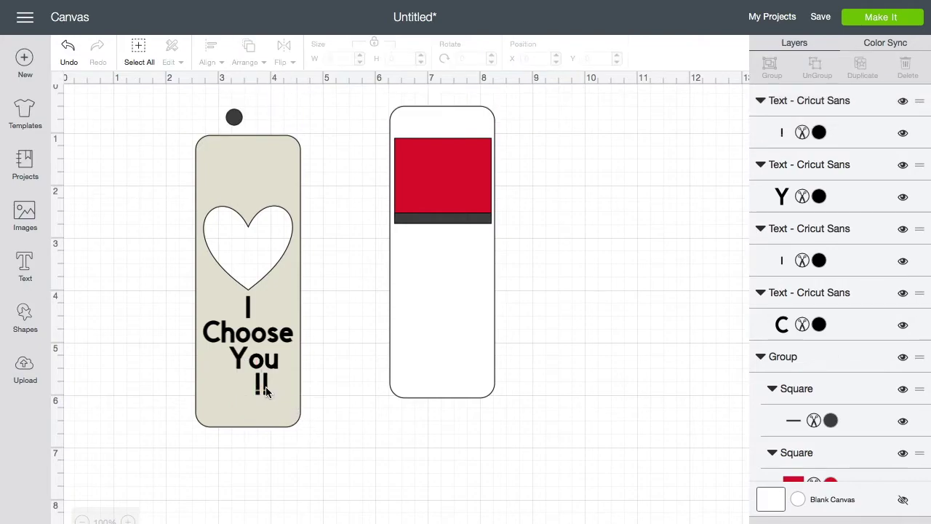
# Step: Shift "You" toward the beige piece's left edge below "Choose" and place the "!!" text directly after it
pyautogui.moveTo(265, 392); pyautogui.dragTo(325, 371)
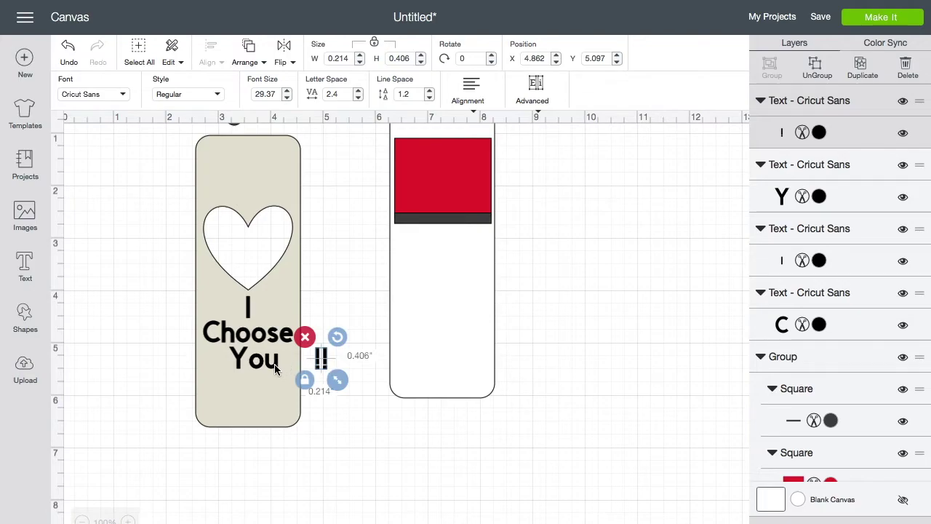
pyautogui.moveTo(275, 371); pyautogui.dragTo(252, 373)
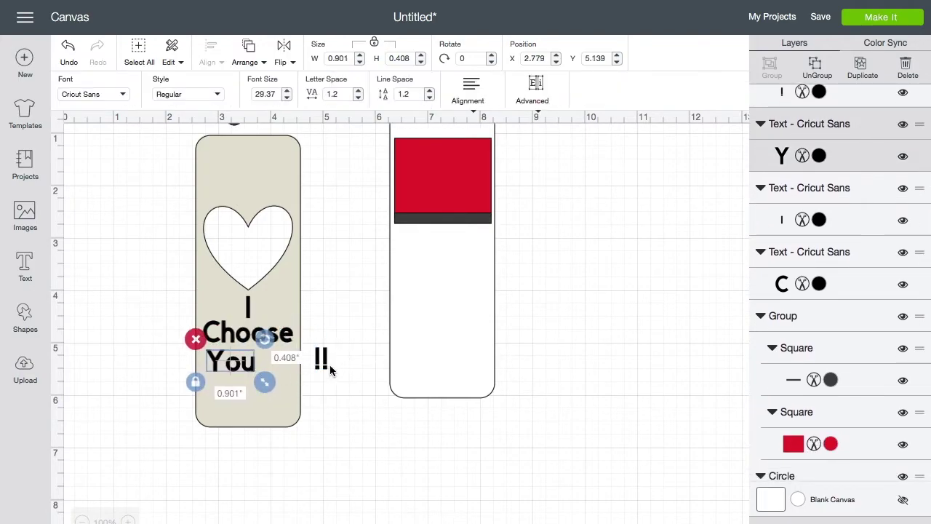
pyautogui.moveTo(326, 366); pyautogui.dragTo(270, 368)
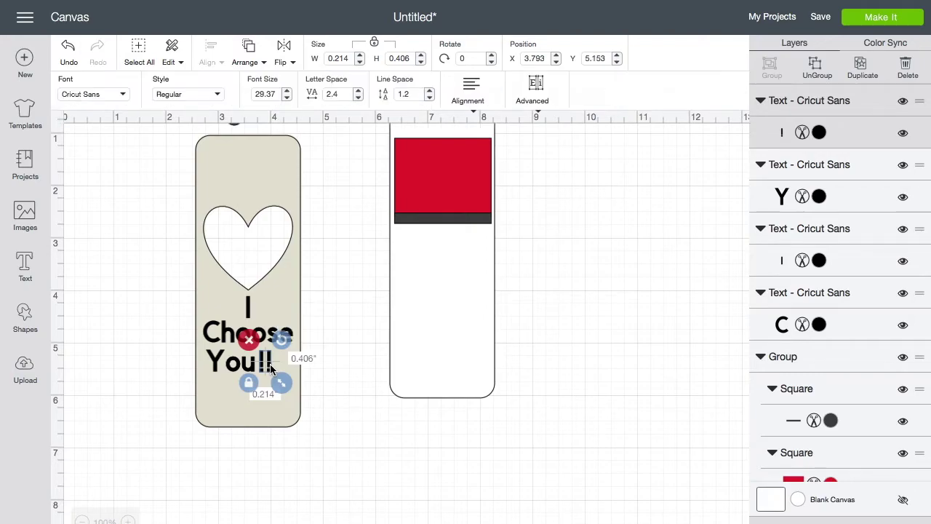
# Step: Align the "You" and "!!" texts with each other using Center Vertically
pyautogui.click(230, 371)
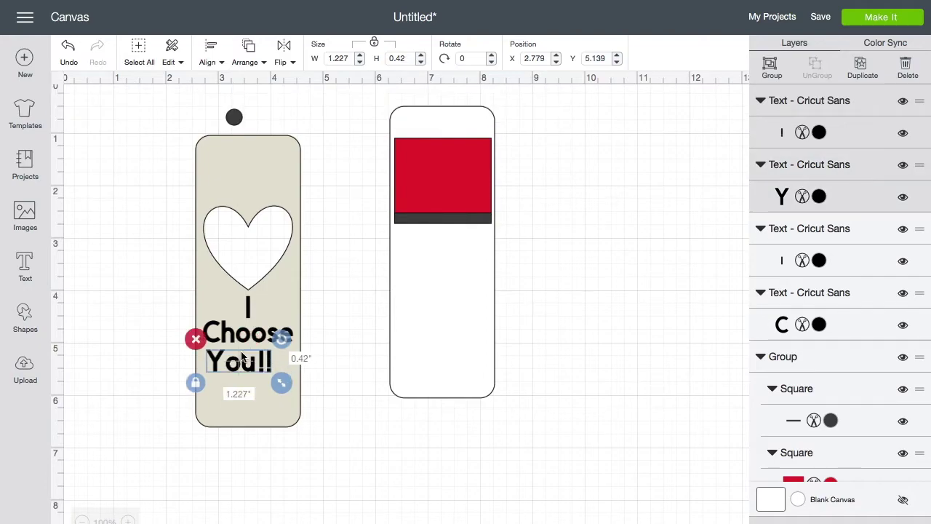
pyautogui.click(222, 64)
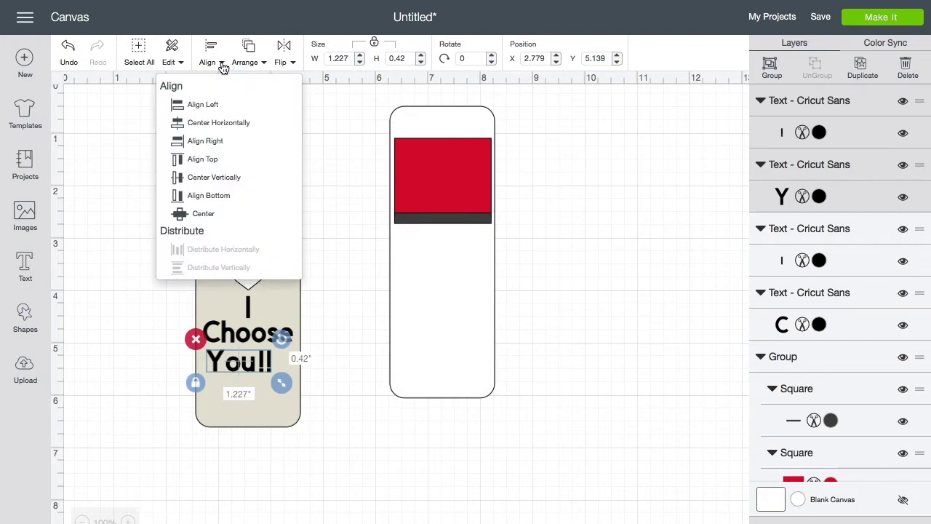
pyautogui.click(221, 178)
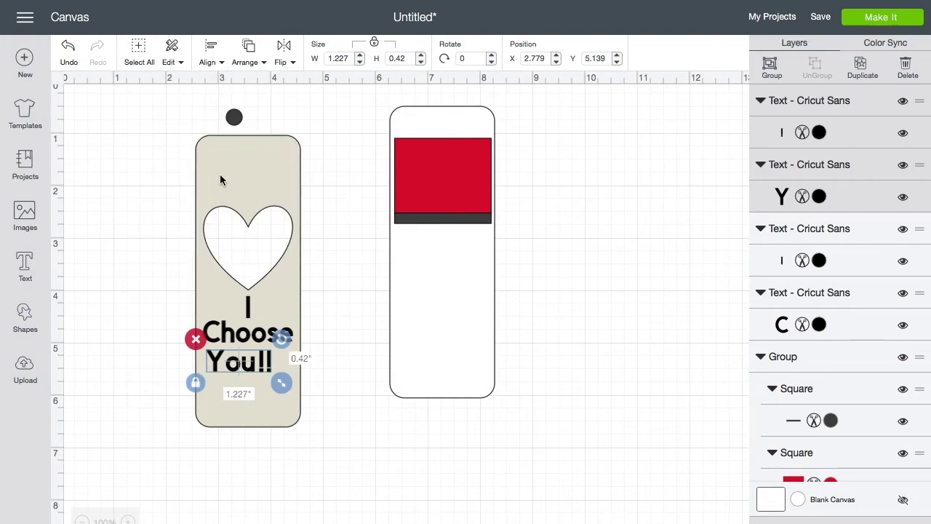
pyautogui.click(344, 393)
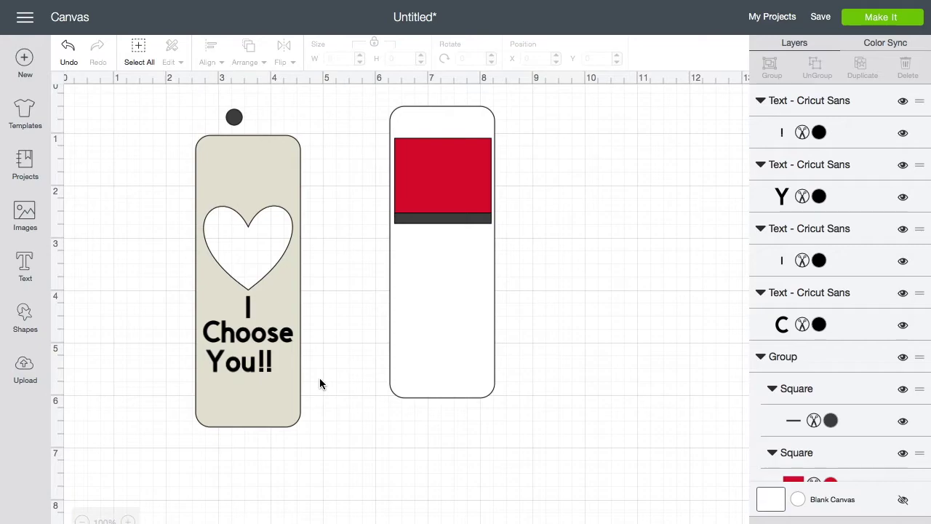
# Step: Group the "You" and "!!" texts into one object
pyautogui.click(250, 374)
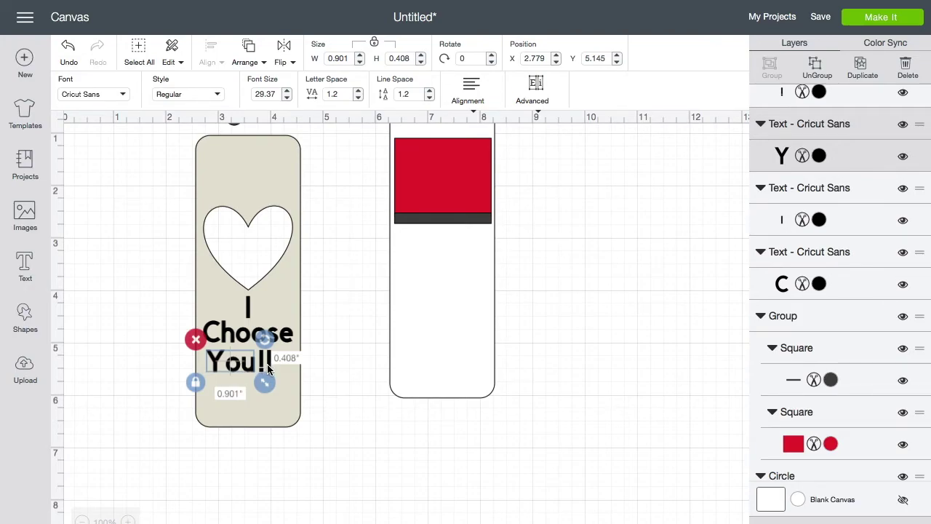
pyautogui.keyDown('shift'); pyautogui.click(269, 363); pyautogui.keyUp('shift')
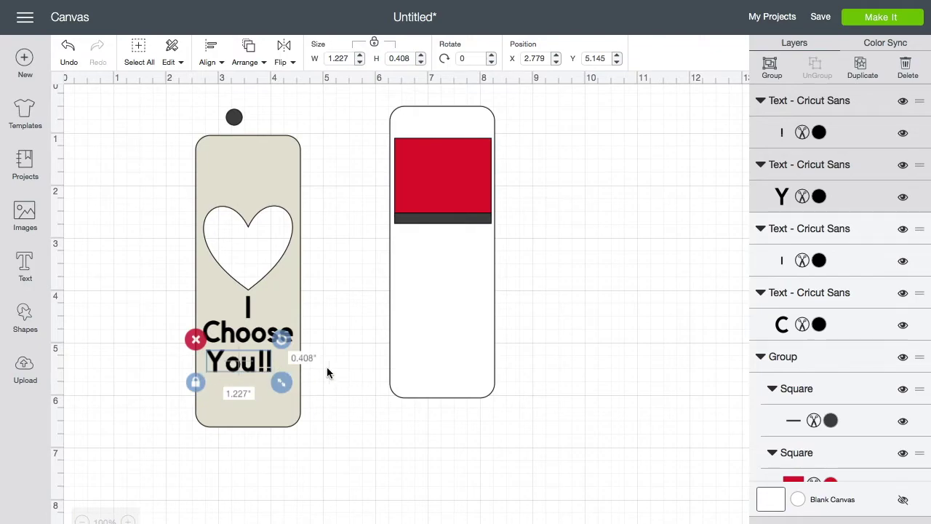
pyautogui.click(772, 68)
pyautogui.click(309, 475)
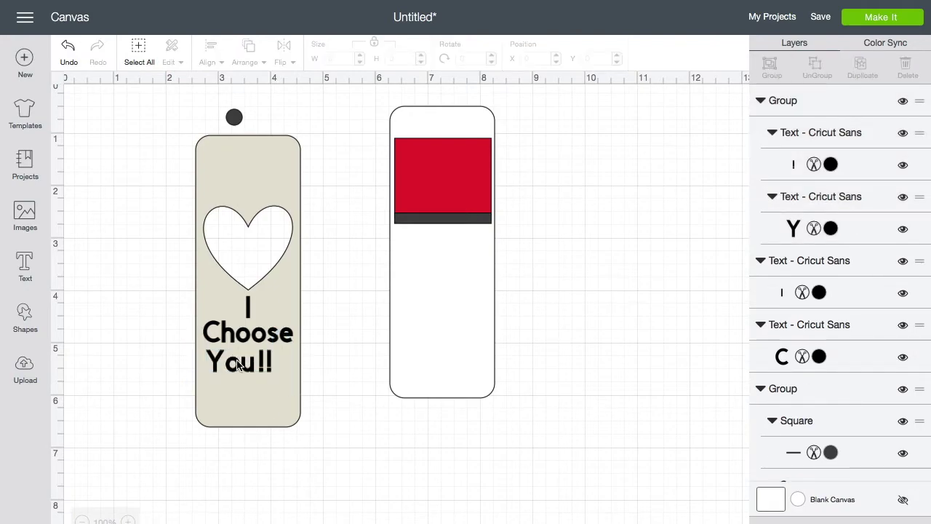
# Step: Spread the "I", "Choose" and "You!!" lines farther apart down the beige piece below the heart
pyautogui.moveTo(249, 371); pyautogui.dragTo(248, 368)
pyautogui.moveTo(281, 139)
pyautogui.mouseDown()
pyautogui.moveTo(302, 198)
pyautogui.moveTo(260, 152)
pyautogui.moveTo(289, 153)
pyautogui.moveTo(282, 151)
pyautogui.mouseUp()
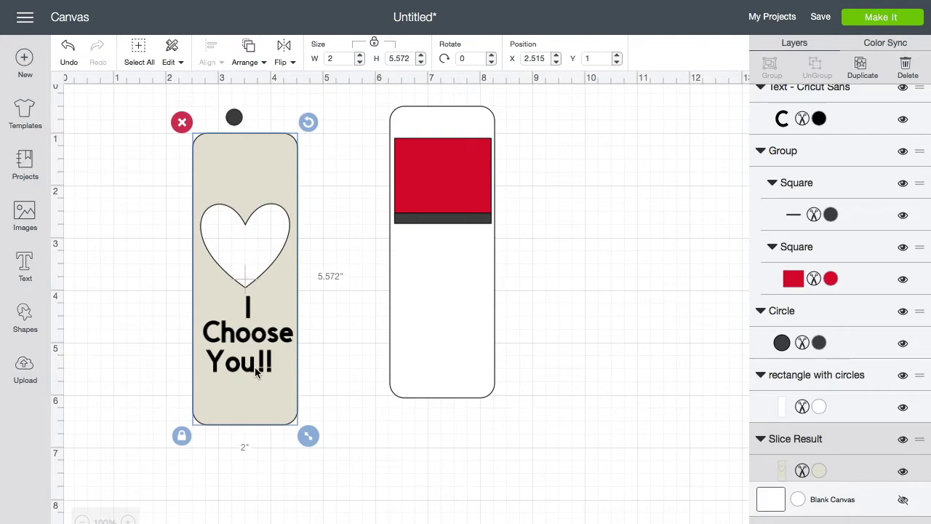
pyautogui.moveTo(253, 369); pyautogui.dragTo(257, 391)
pyautogui.click(318, 342)
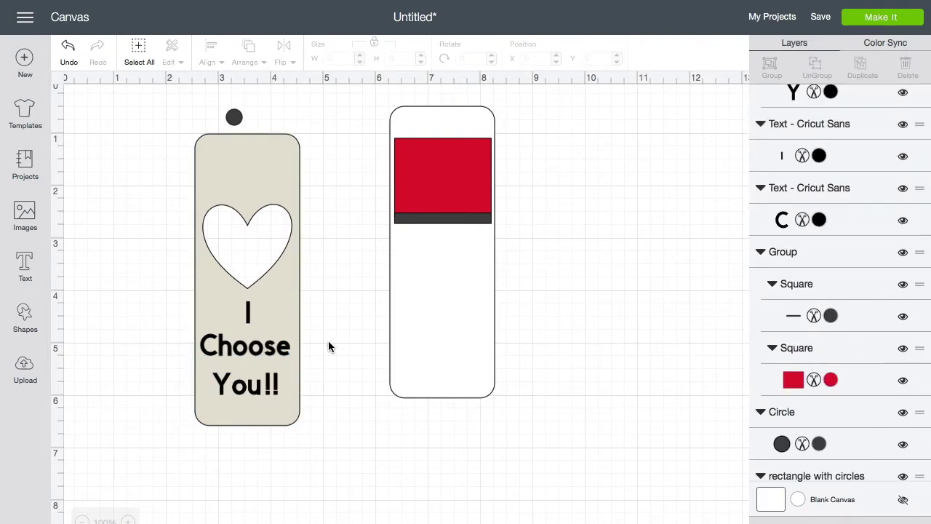
# Step: Center the "I", "Choose" and "You!!" lines on the beige piece using Center Horizontally
pyautogui.hscroll(5, 373, 378)
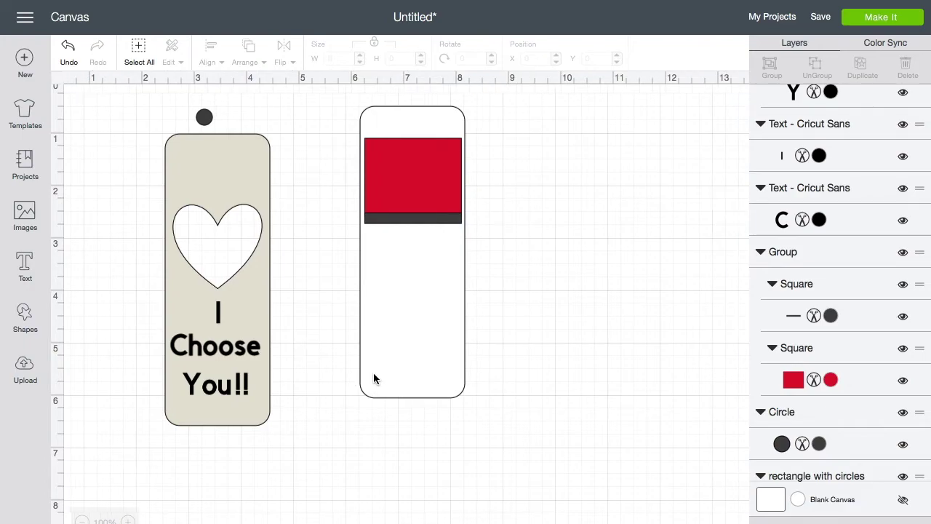
pyautogui.hscroll(-3, 268, 483)
pyautogui.hscroll(-3, 266, 481)
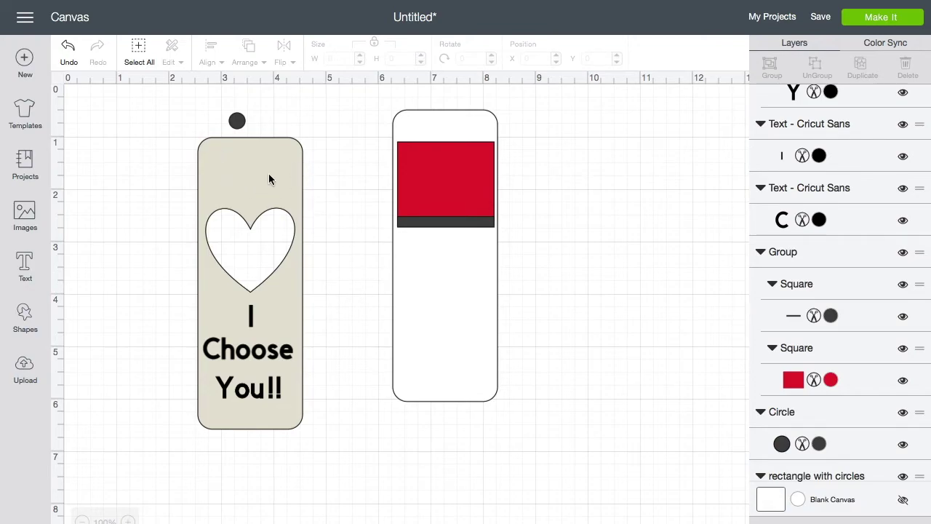
pyautogui.click(250, 325)
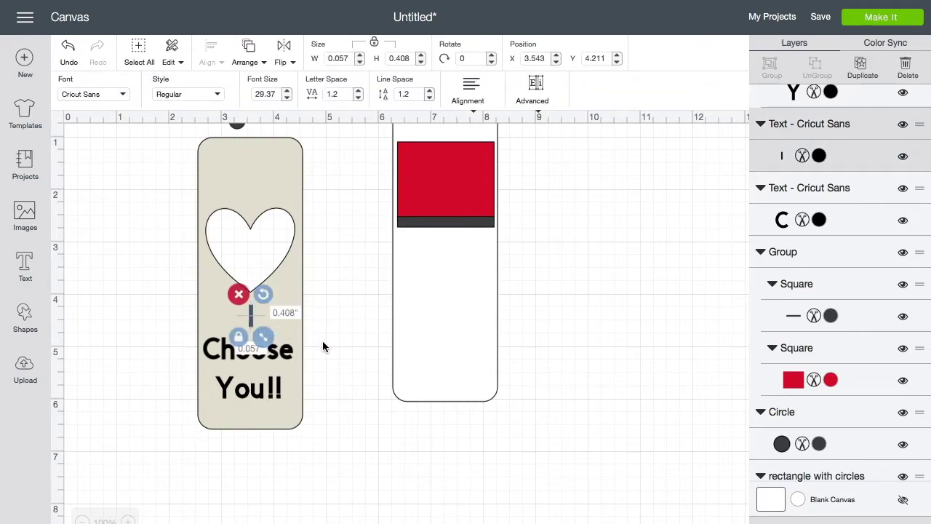
pyautogui.keyDown('shift'); pyautogui.click(286, 358); pyautogui.keyUp('shift')
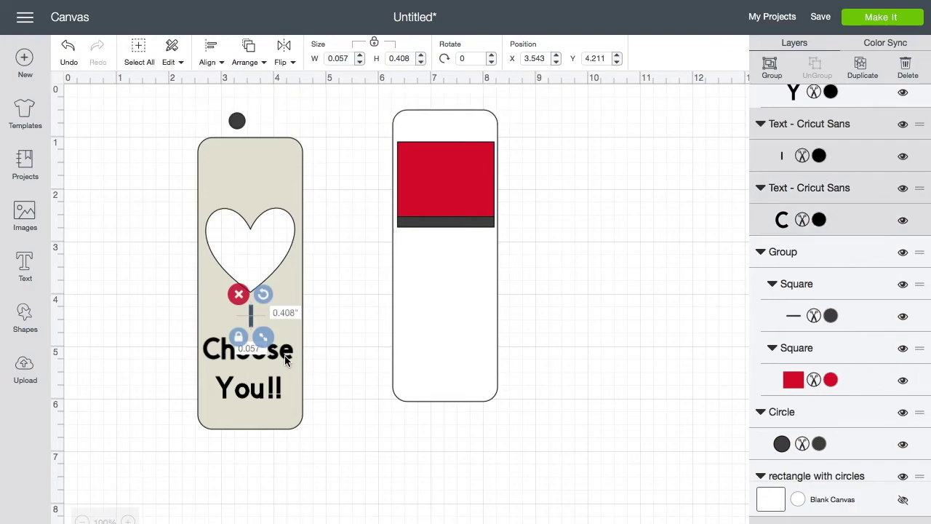
pyautogui.keyDown('shift'); pyautogui.click(262, 398); pyautogui.keyUp('shift')
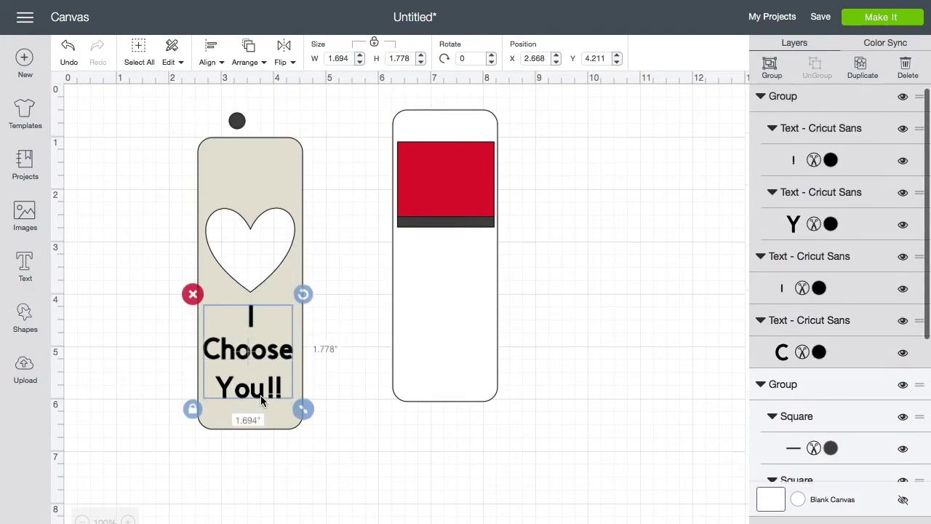
pyautogui.keyDown('shift'); pyautogui.click(264, 181); pyautogui.keyUp('shift')
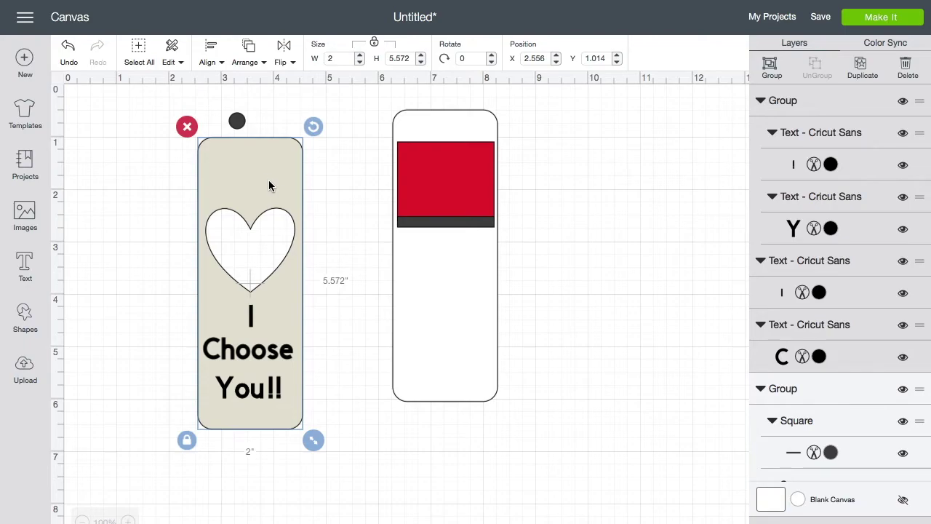
pyautogui.click(224, 66)
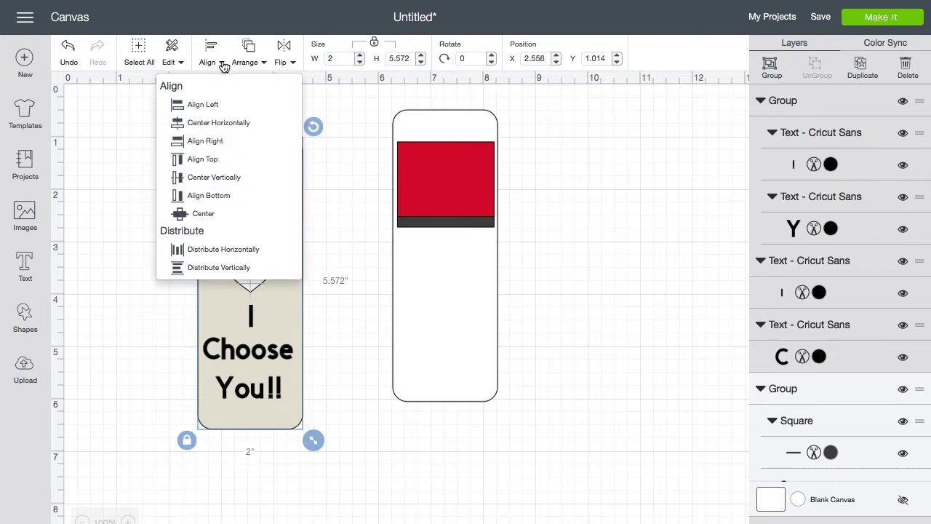
pyautogui.click(224, 125)
pyautogui.click(323, 343)
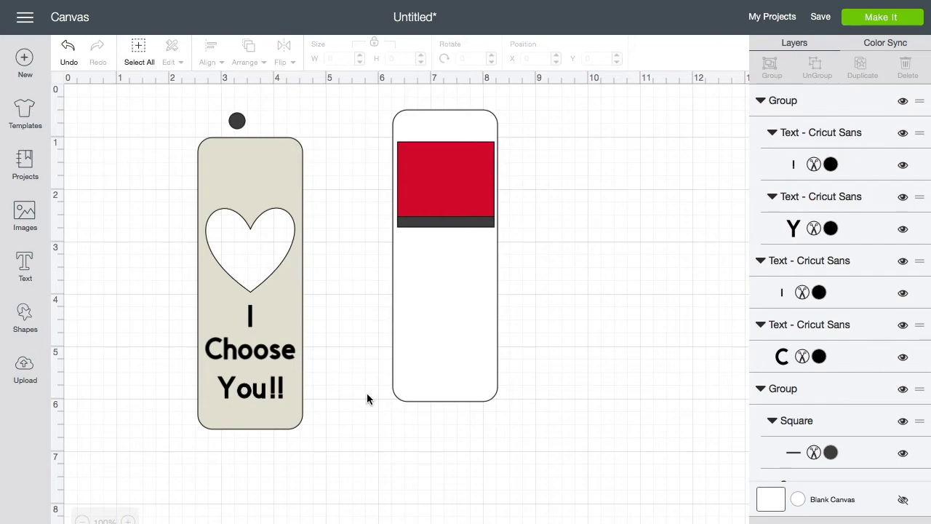
# Step: Slice the "I" text out of the beige heart-window piece
pyautogui.click(250, 325)
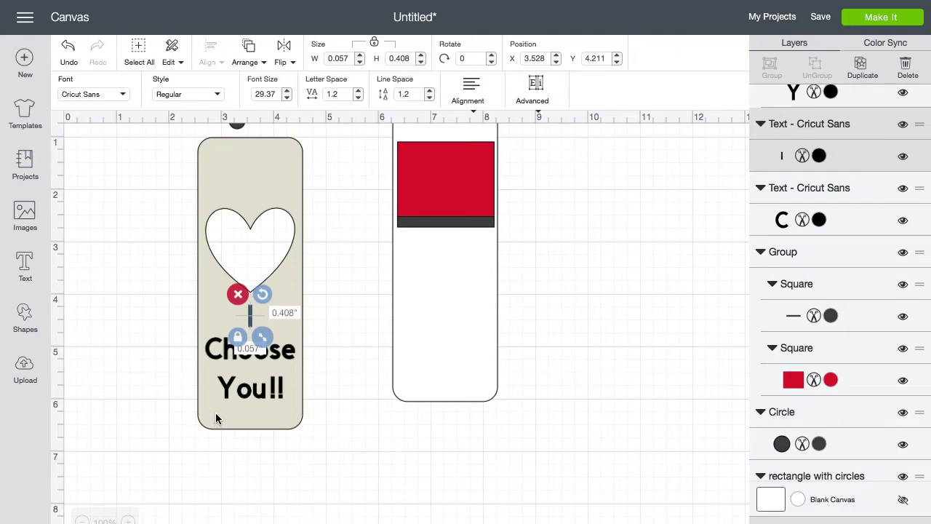
pyautogui.click(253, 421)
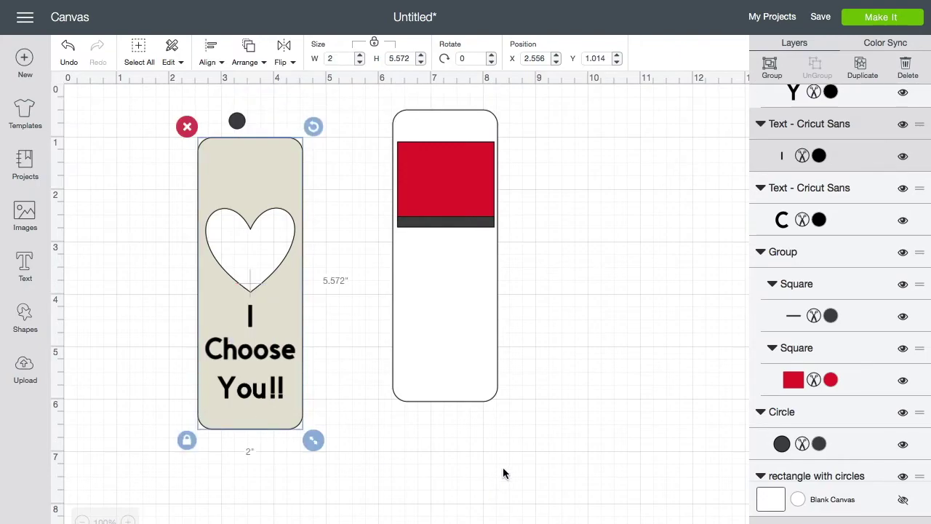
pyautogui.scroll(-3, 856, 340)
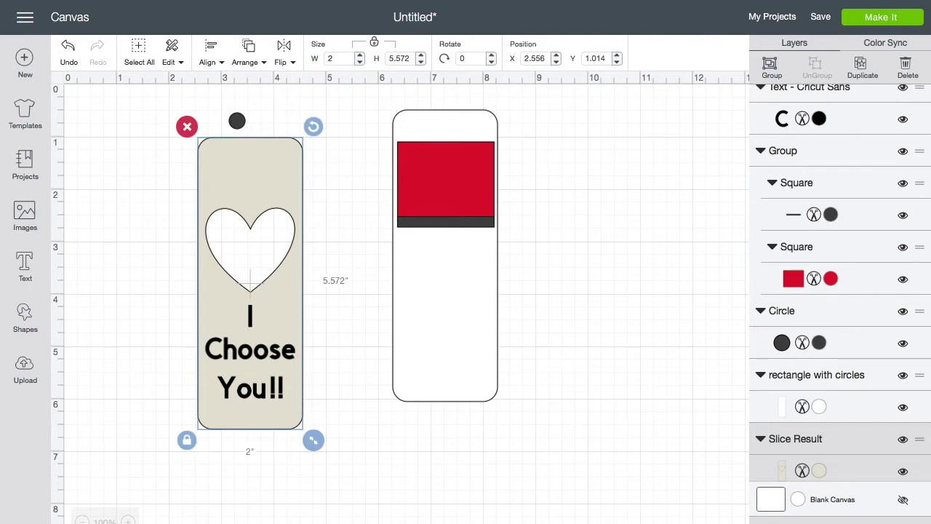
pyautogui.hotkey('ctrl', 'z')
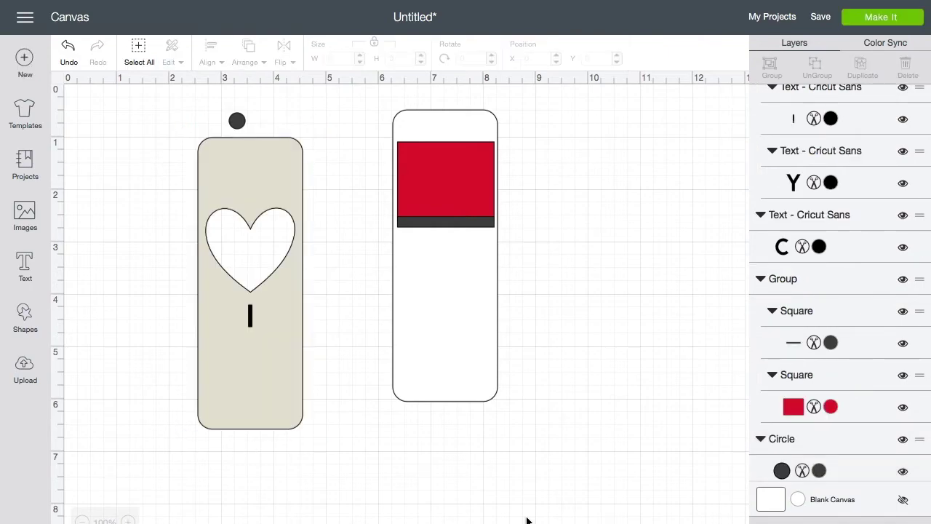
# Step: Remove the black and beige "I" slice leftovers so the letter is an open cutout in the beige piece
pyautogui.click(249, 315)
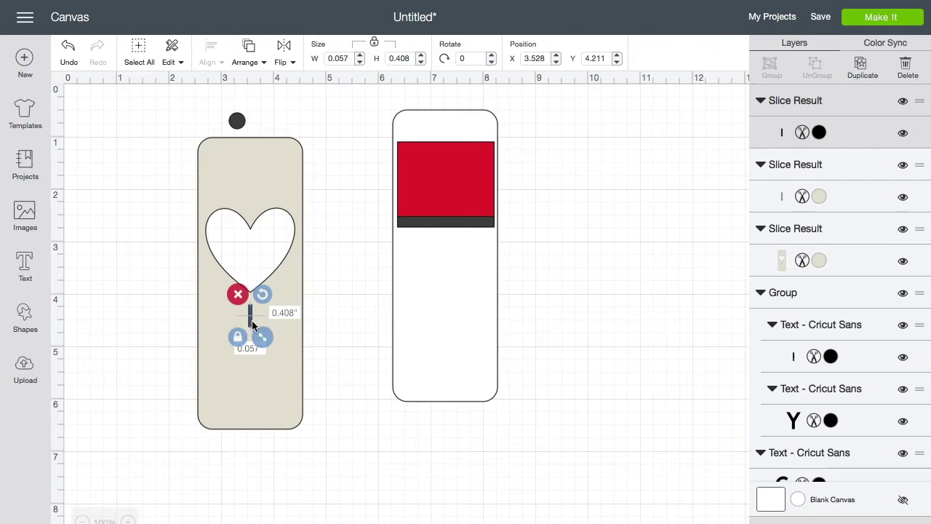
pyautogui.moveTo(250, 325); pyautogui.dragTo(142, 314)
pyautogui.click(120, 282)
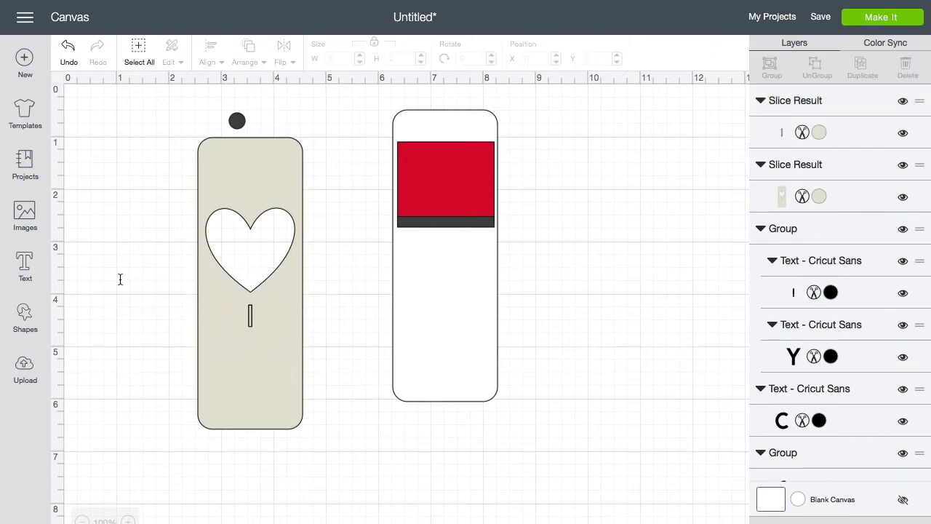
pyautogui.click(250, 316)
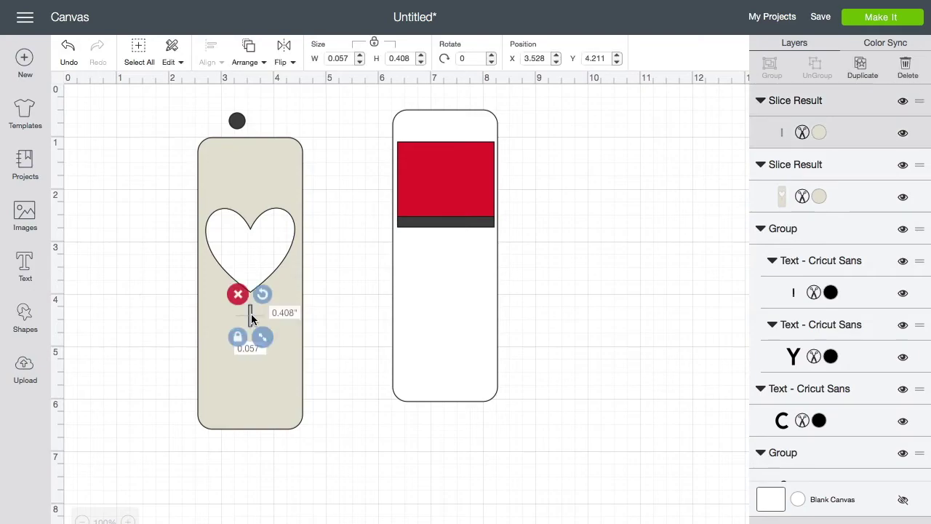
pyautogui.moveTo(196, 315); pyautogui.dragTo(156, 305)
pyautogui.click(150, 283)
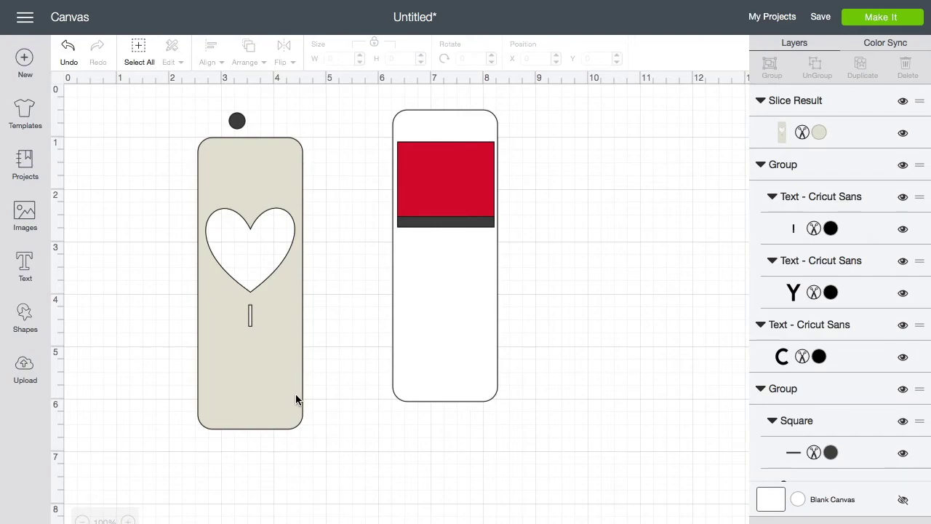
# Step: Send the beige piece with the "I" cutout to the back, behind the remaining text
pyautogui.click(275, 188)
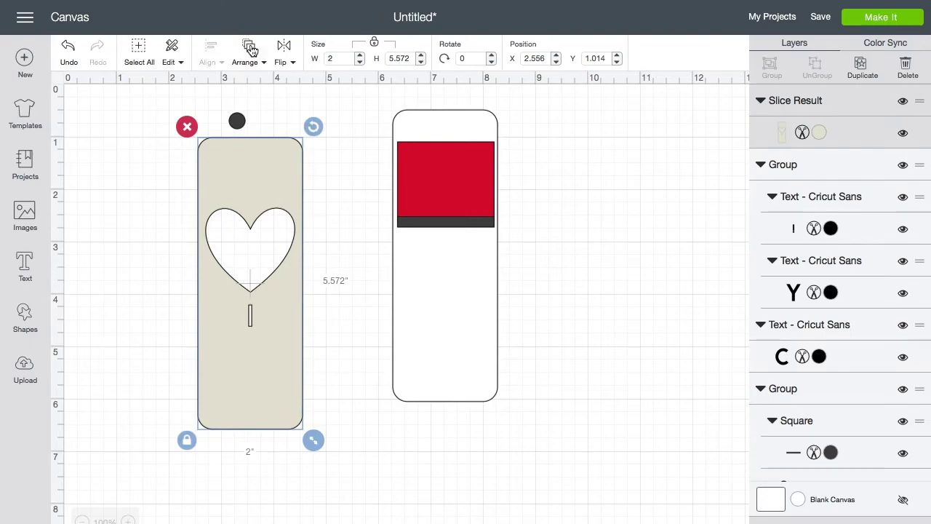
pyautogui.click(266, 66)
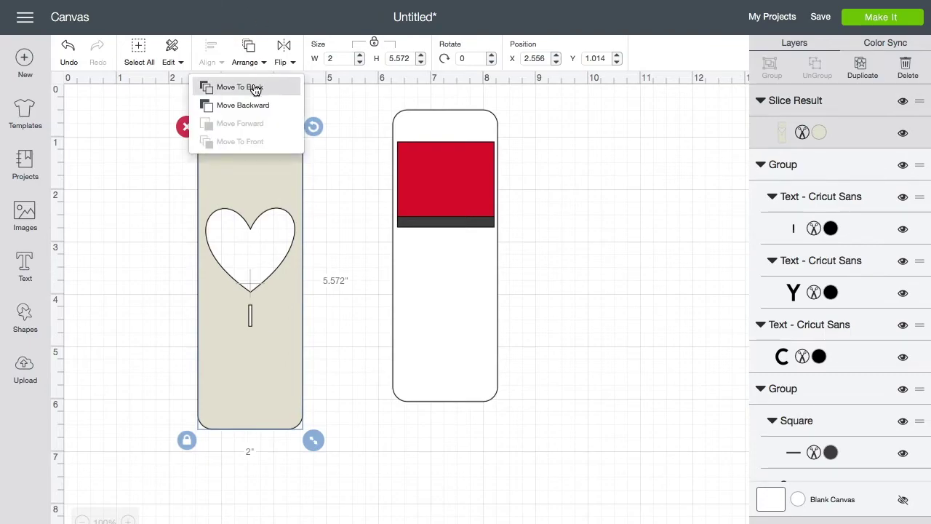
pyautogui.click(240, 87)
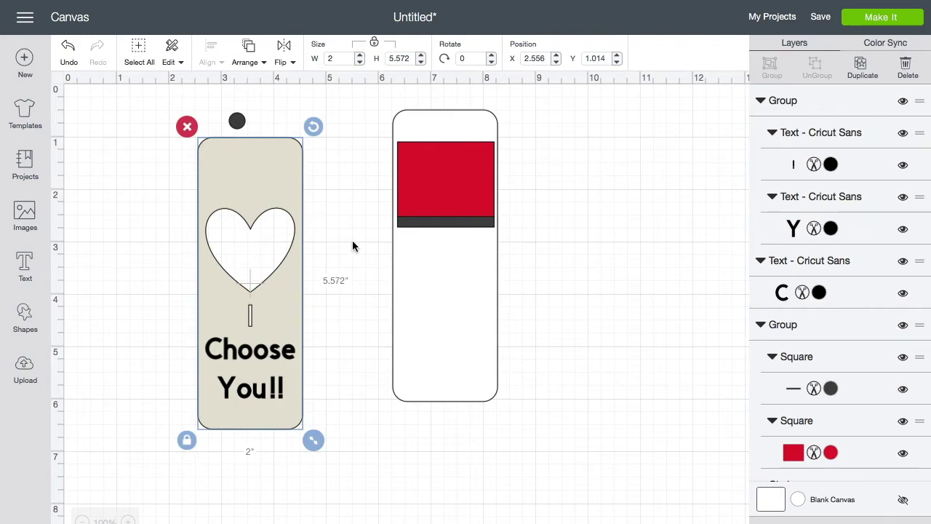
# Step: Slice "Choose" out of the beige piece and delete the black and beige leftover copies of the word
pyautogui.click(264, 358)
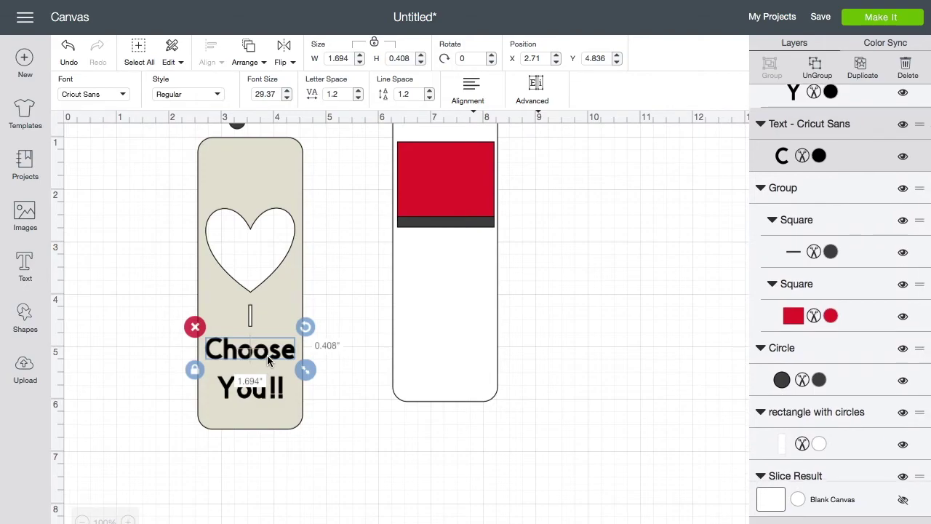
pyautogui.click(283, 293)
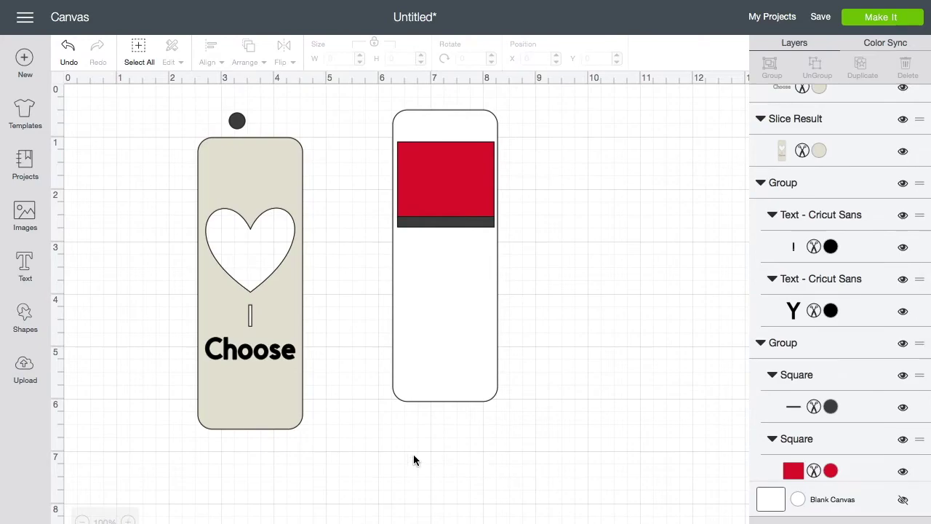
pyautogui.click(250, 355)
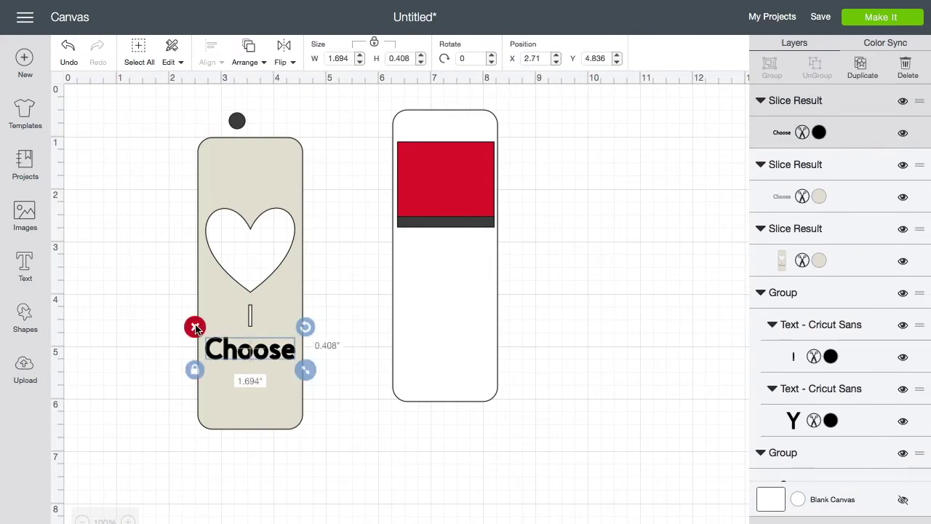
pyautogui.moveTo(245, 356); pyautogui.dragTo(141, 306)
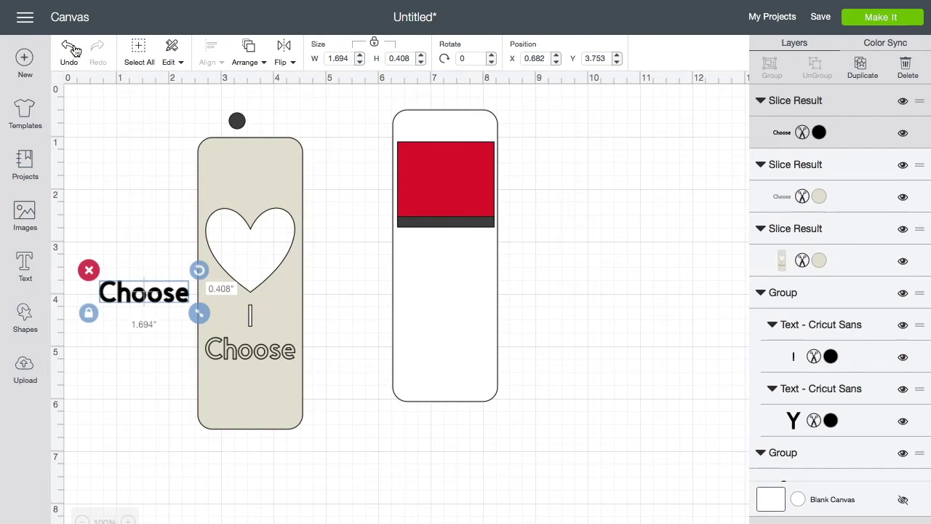
pyautogui.click(88, 270)
pyautogui.click(243, 356)
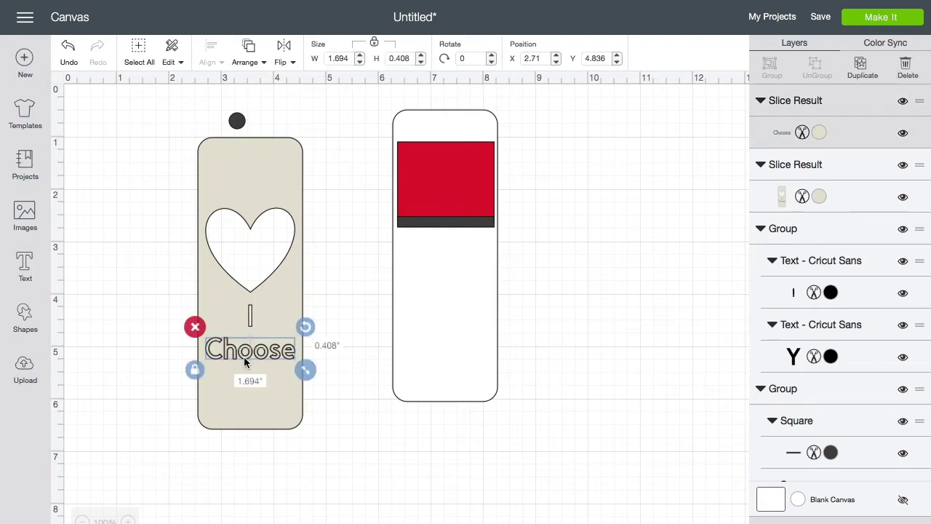
pyautogui.click(195, 326)
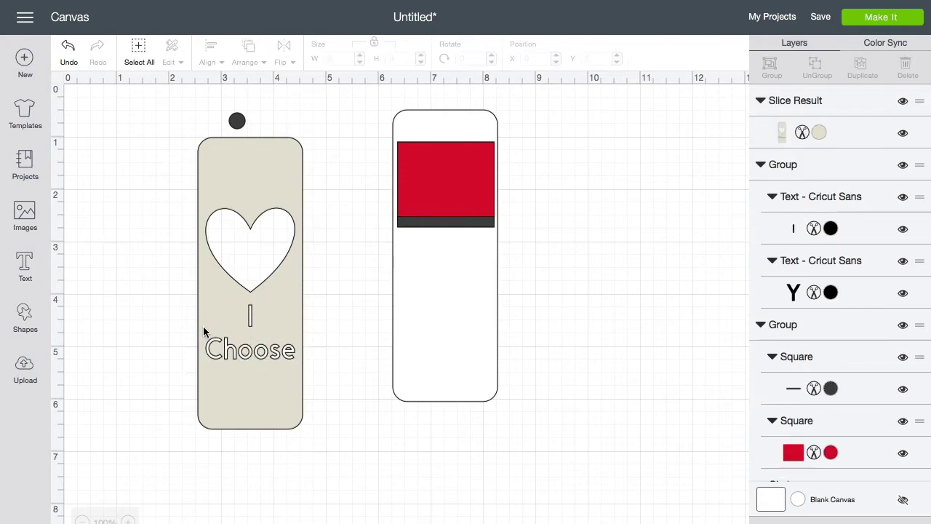
# Step: Move the beige piece with the "I" and "Choose" cutouts to the back, behind "You!!"
pyautogui.click(281, 168)
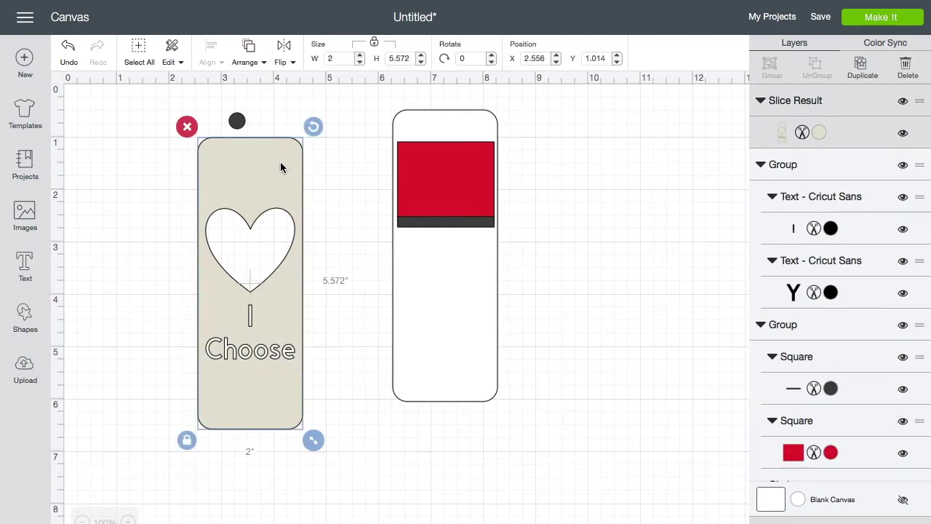
pyautogui.click(265, 63)
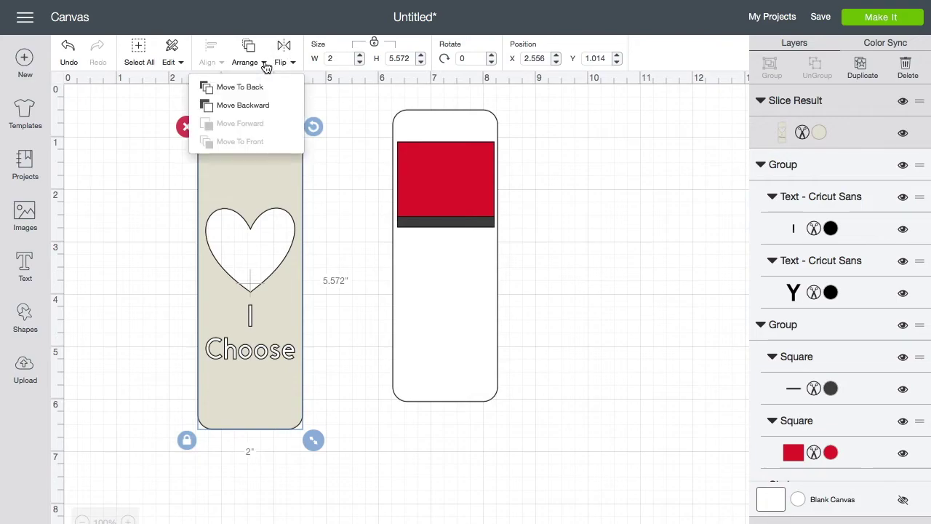
pyautogui.click(259, 85)
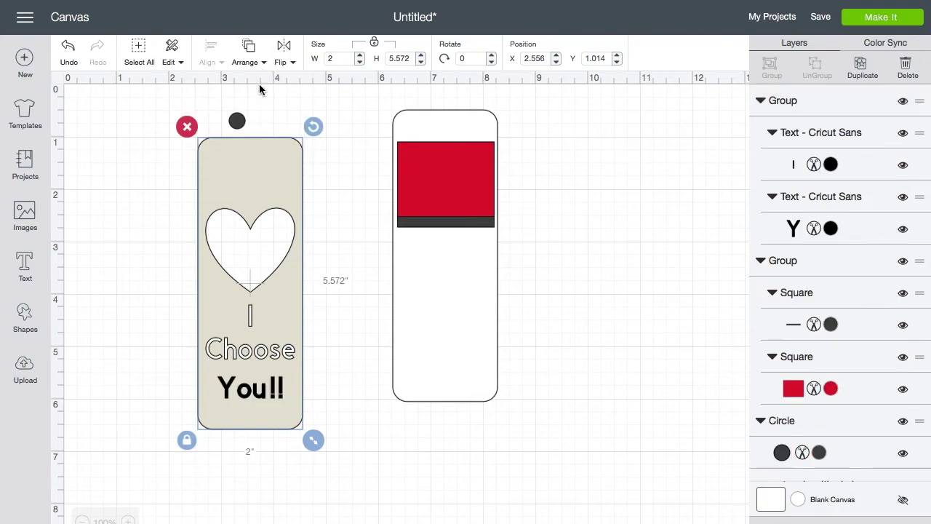
pyautogui.click(258, 396)
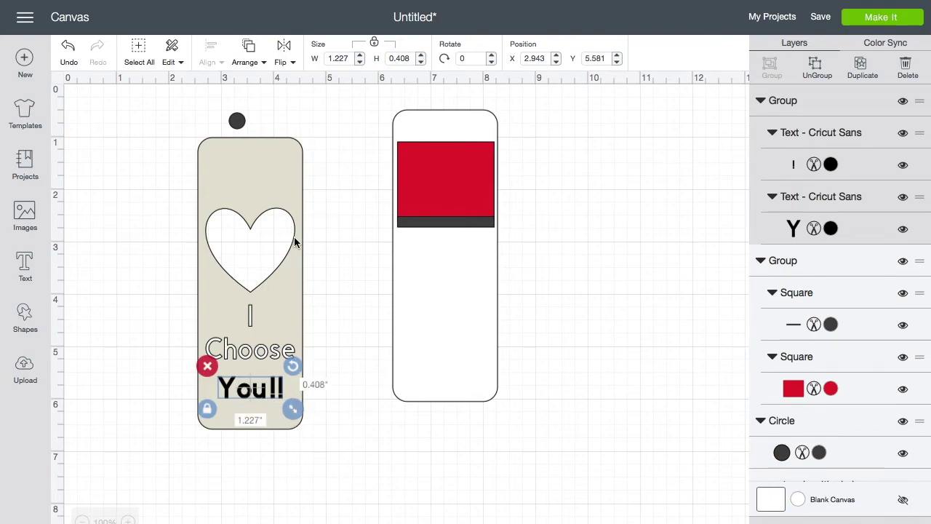
pyautogui.keyDown('shift'); pyautogui.click(297, 280); pyautogui.keyUp('shift')
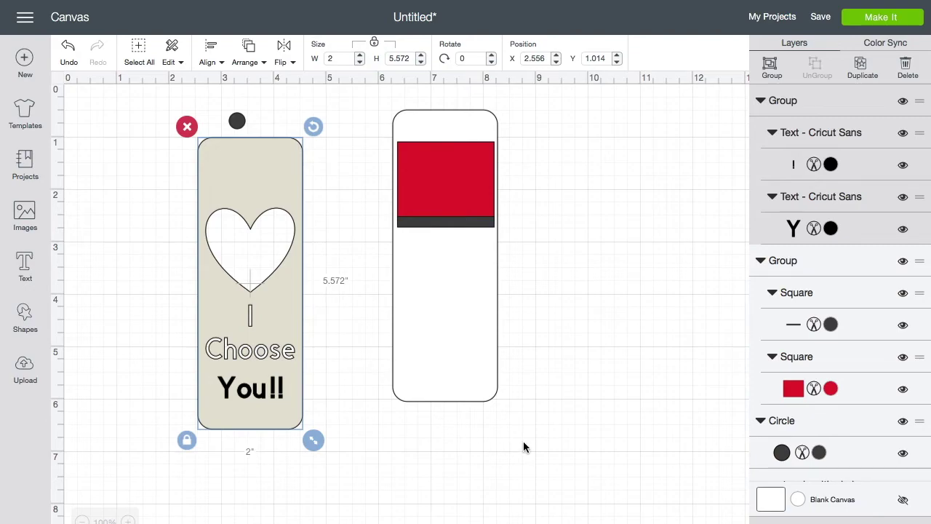
pyautogui.click(379, 458)
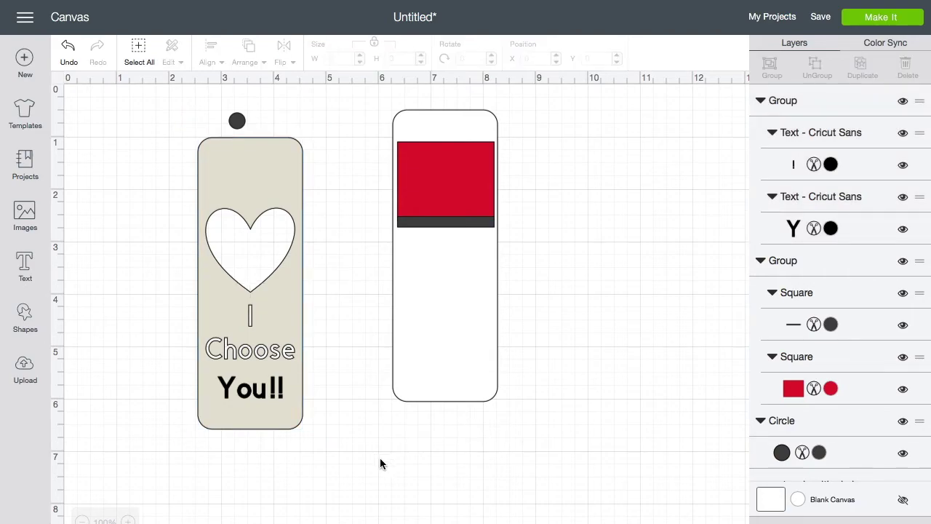
# Step: Ungroup "You!!" into separate "You" and "!!" texts
pyautogui.click(264, 399)
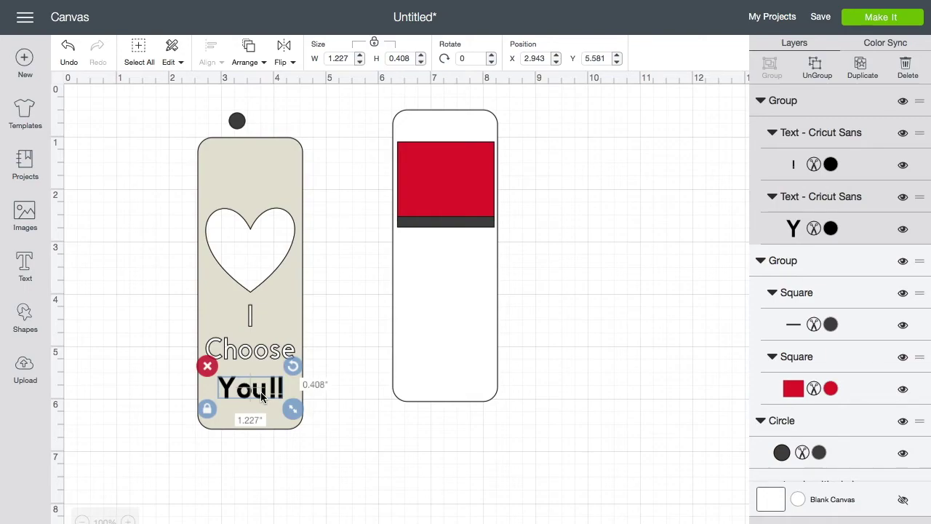
pyautogui.click(379, 447)
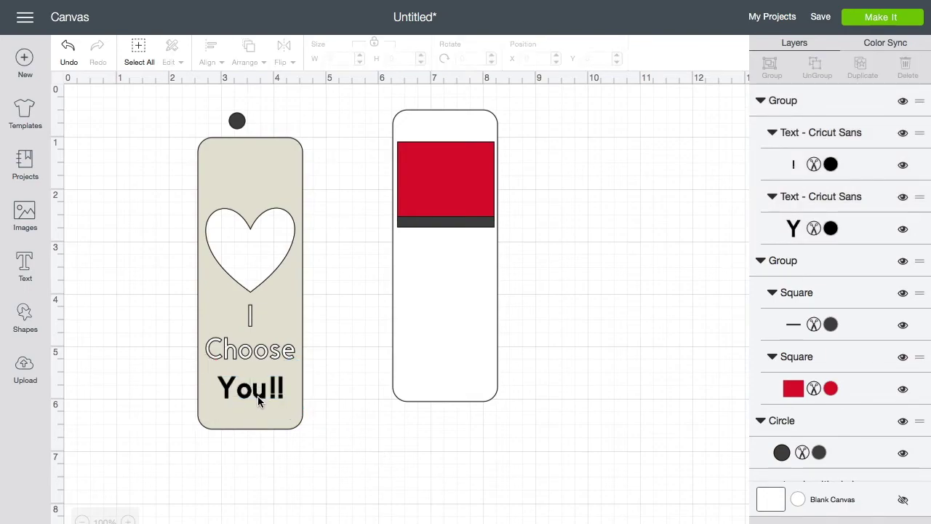
pyautogui.click(257, 396)
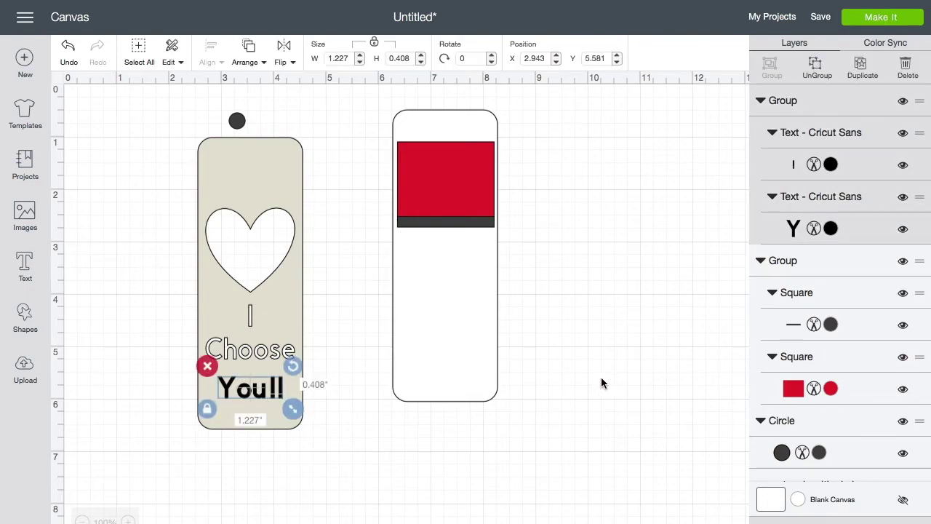
pyautogui.click(818, 70)
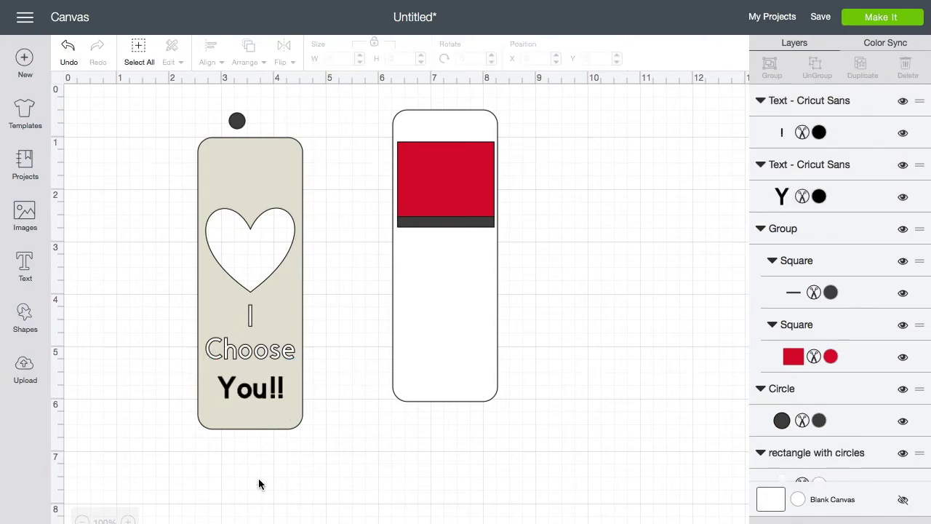
# Step: Slice "You" out of the beige piece and delete the black and beige leftover copies of the word
pyautogui.click(257, 396)
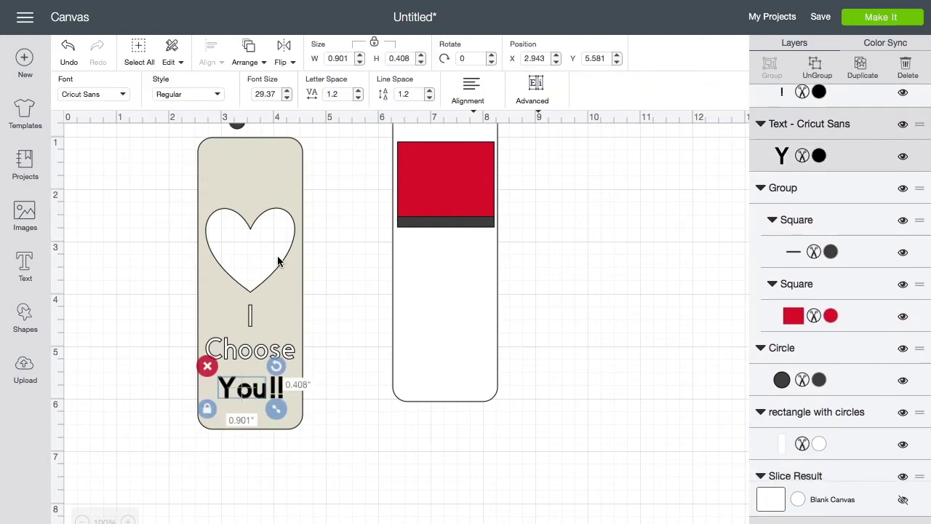
pyautogui.click(261, 176)
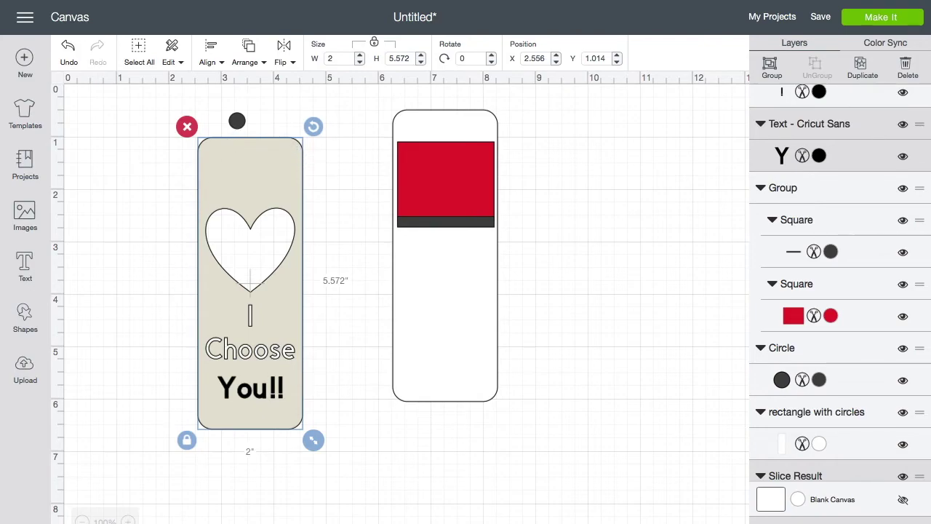
pyautogui.click(771, 518)
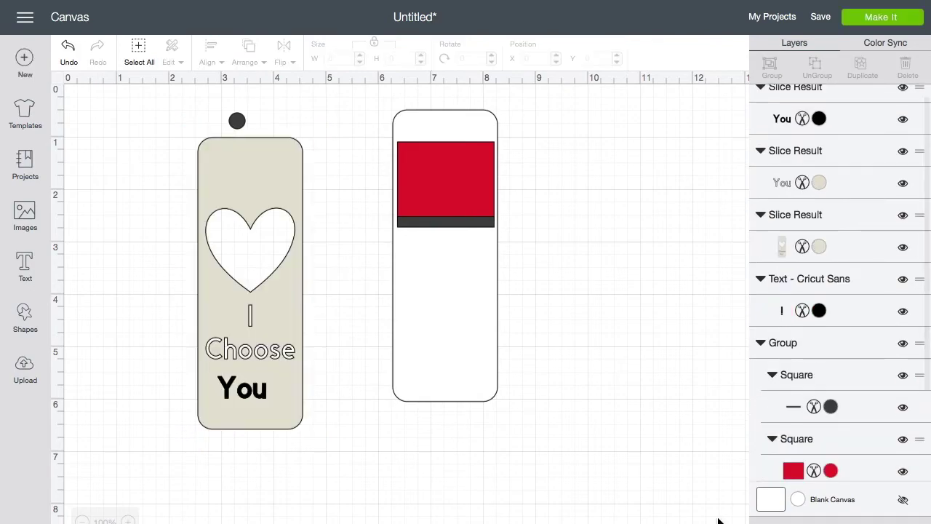
pyautogui.click(224, 386)
pyautogui.press('Delete')
pyautogui.click(222, 380)
pyautogui.click(210, 369)
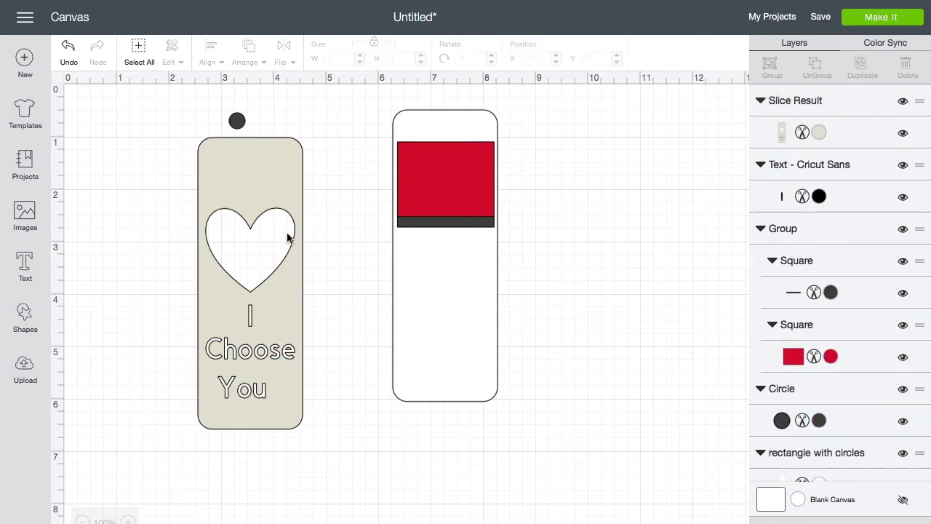
# Step: Send the beige piece with the "I Choose You" cutouts to the back, behind the "!!" text
pyautogui.click(281, 172)
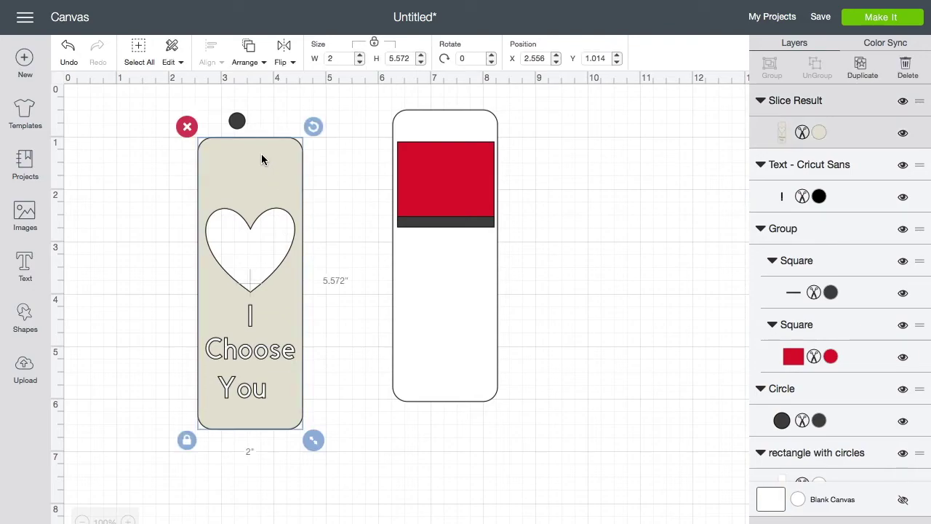
pyautogui.click(266, 66)
pyautogui.click(260, 85)
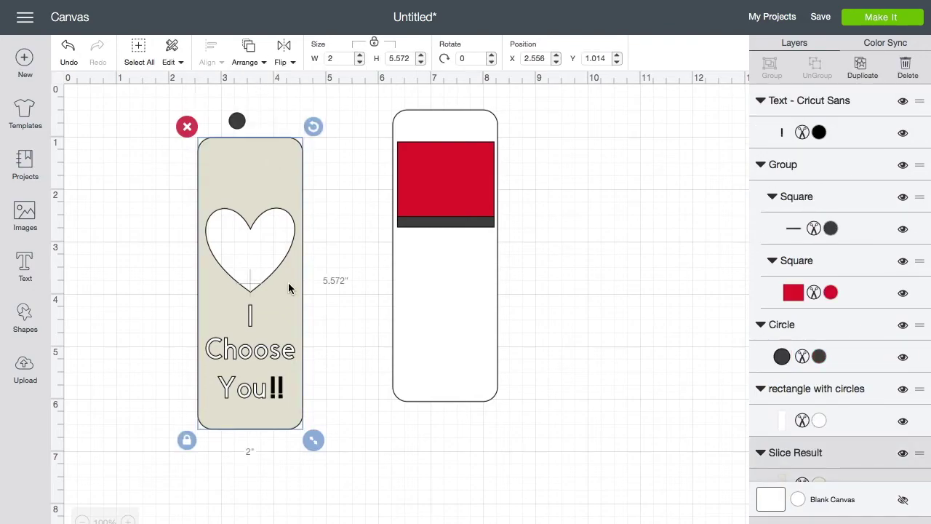
# Step: Slice "!!" out of the beige piece and delete the black and beige leftover copies of the exclamation marks
pyautogui.click(281, 390)
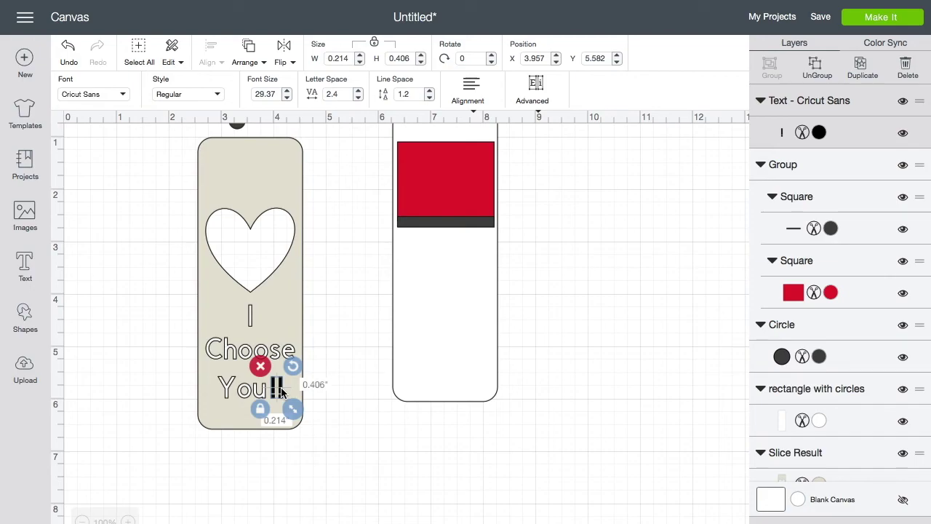
pyautogui.click(281, 175)
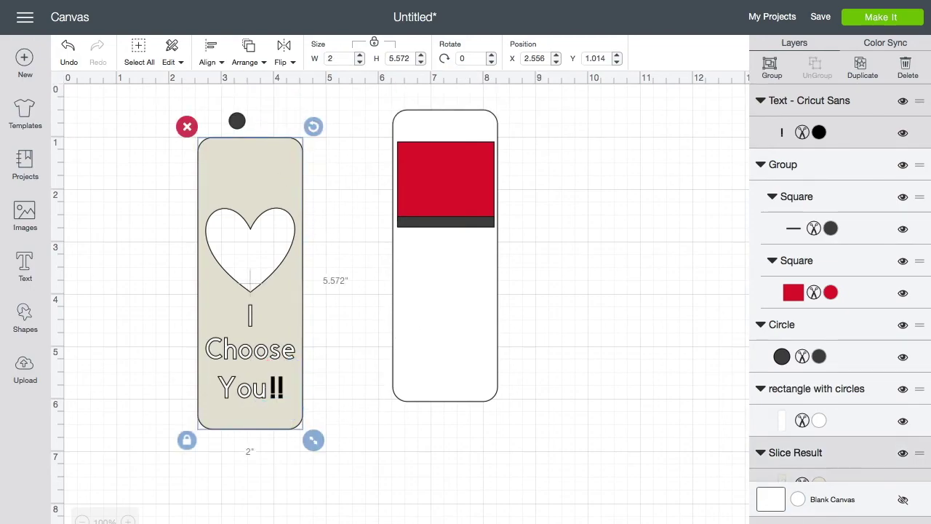
pyautogui.click(770, 521)
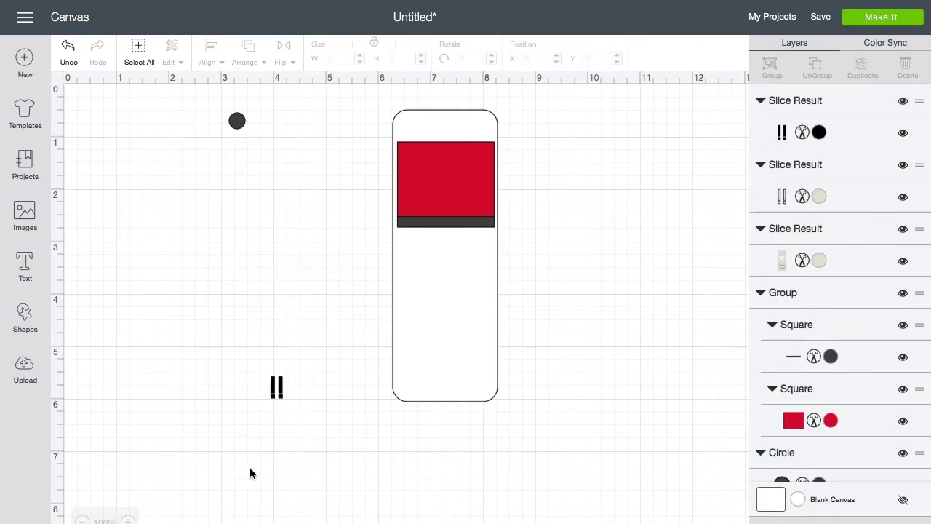
pyautogui.click(279, 390)
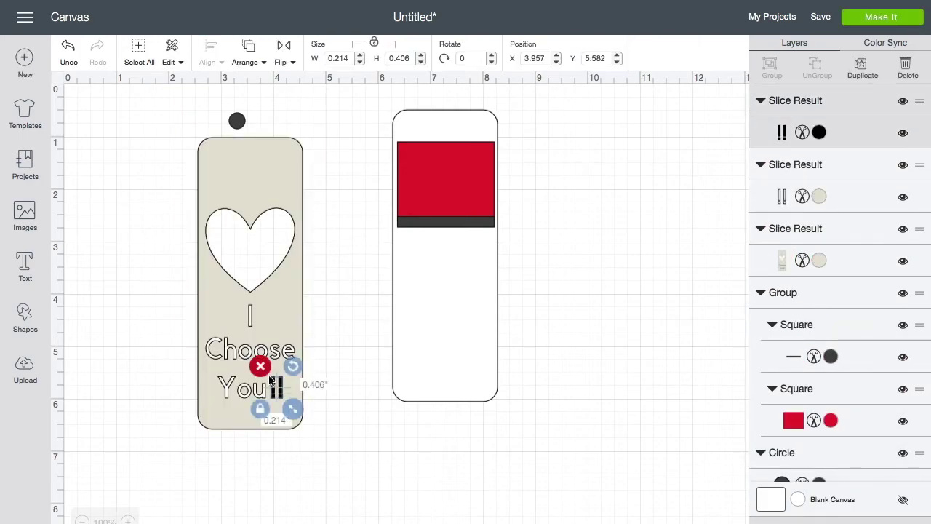
pyautogui.press('Delete')
pyautogui.click(274, 384)
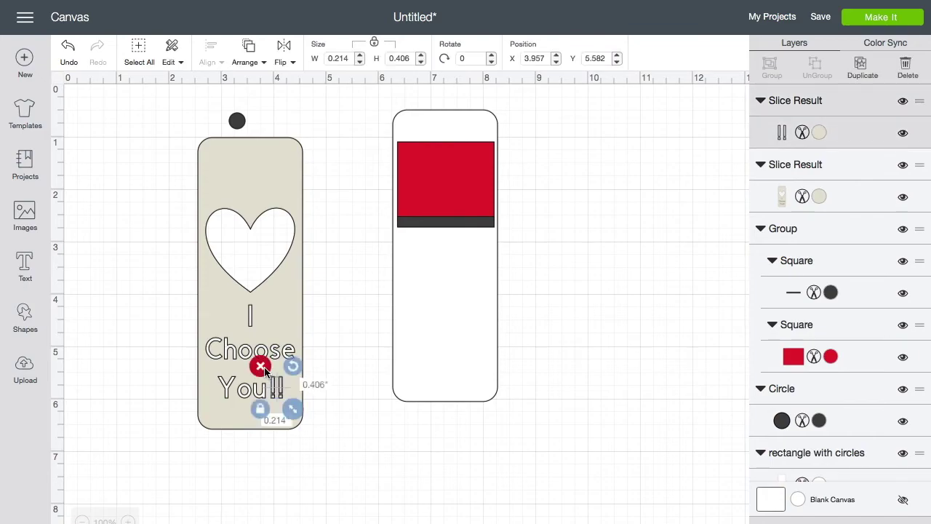
pyautogui.press('Delete')
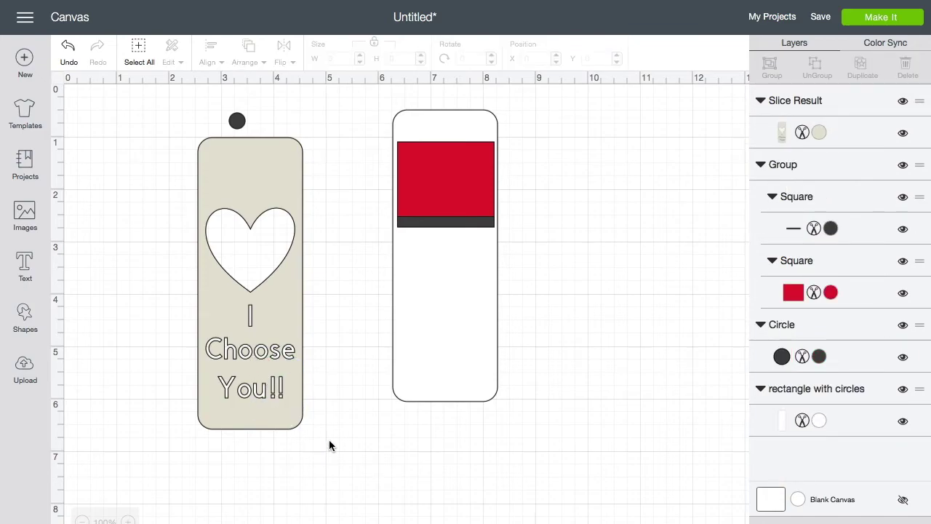
# Step: Place the finished beige piece exactly over the white backing, with the red-and-dark panel behind its heart window
pyautogui.moveTo(278, 196); pyautogui.dragTo(336, 170)
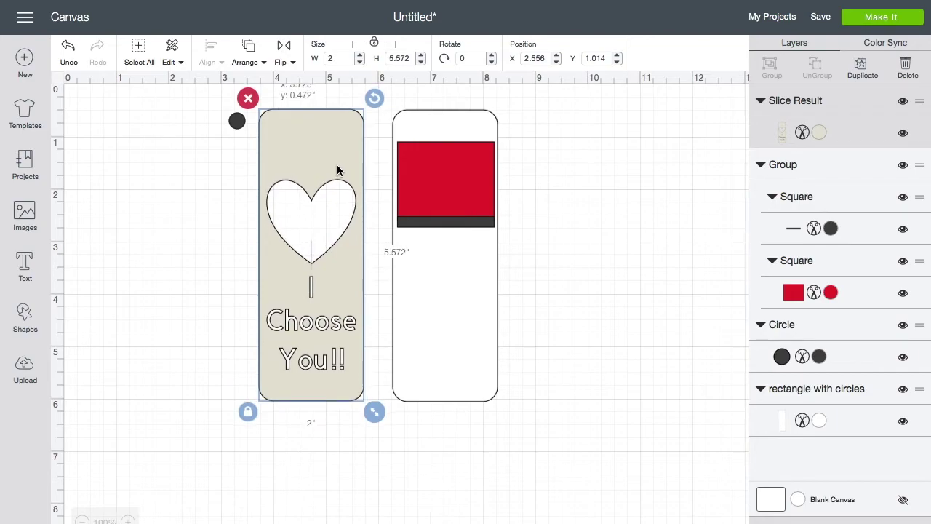
pyautogui.moveTo(337, 170); pyautogui.dragTo(439, 163)
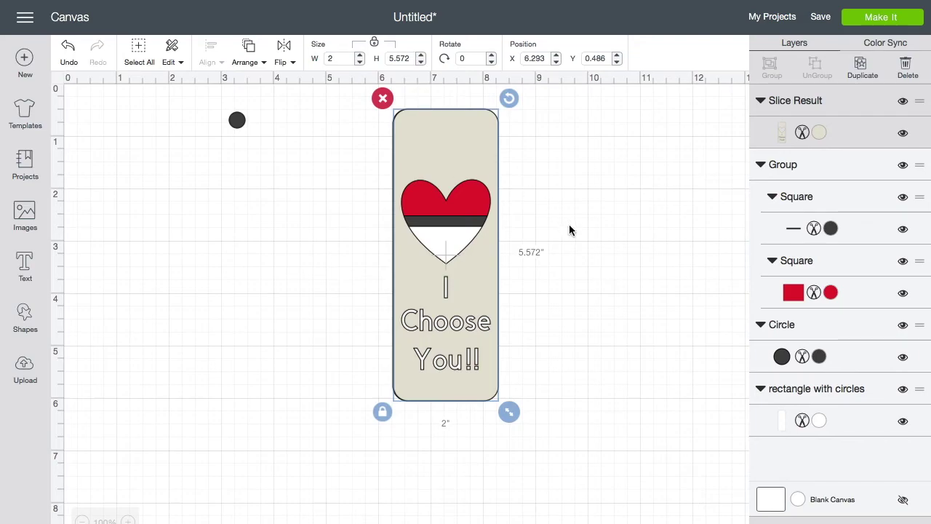
pyautogui.click(537, 185)
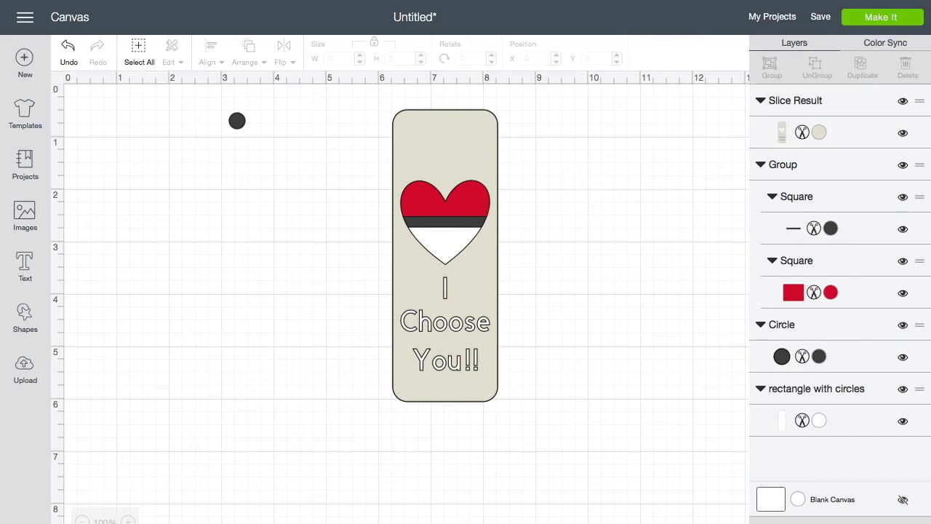
# Step: Open google.com in a new browser tab
pyautogui.press('ctrl+super+f')
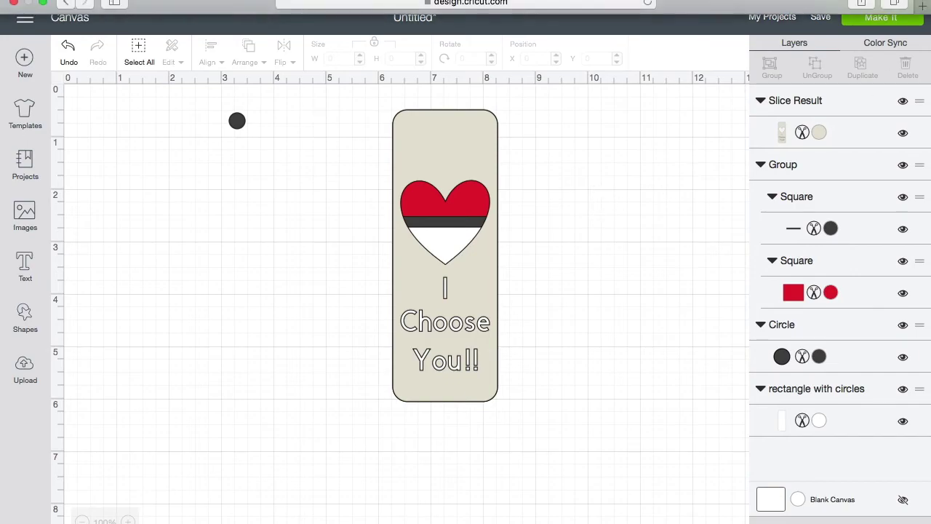
pyautogui.click(924, 13)
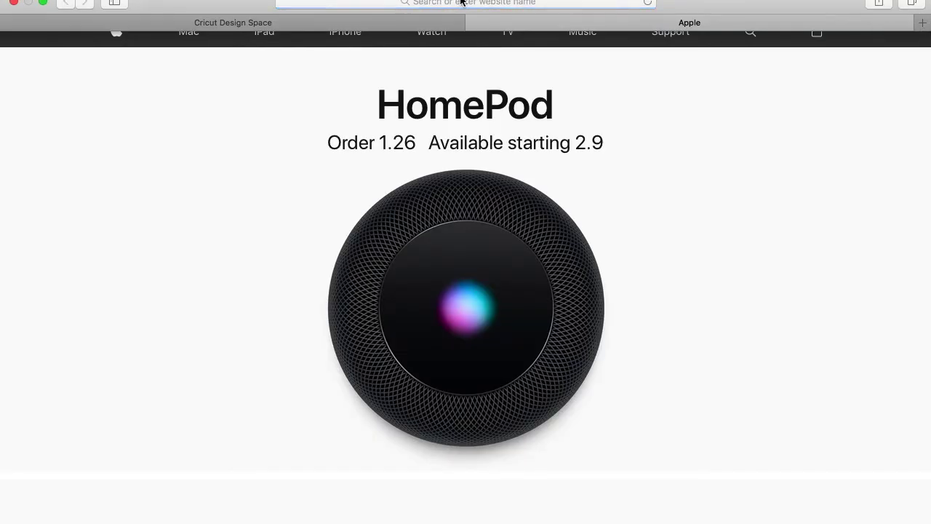
pyautogui.click(476, 5)
pyautogui.write('google.com')
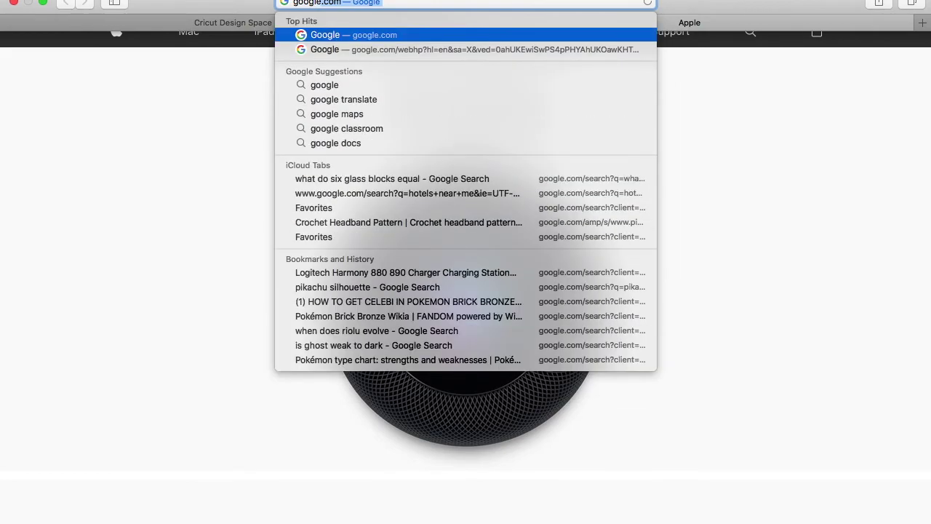
pyautogui.press('Return')
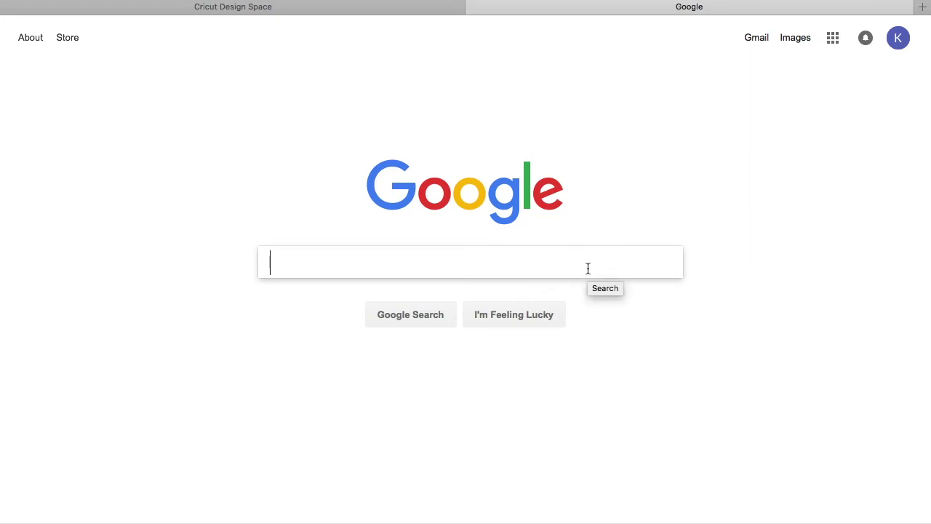
# Step: Search Google for "pikachu silhouette" and show the image results
pyautogui.write('pika')
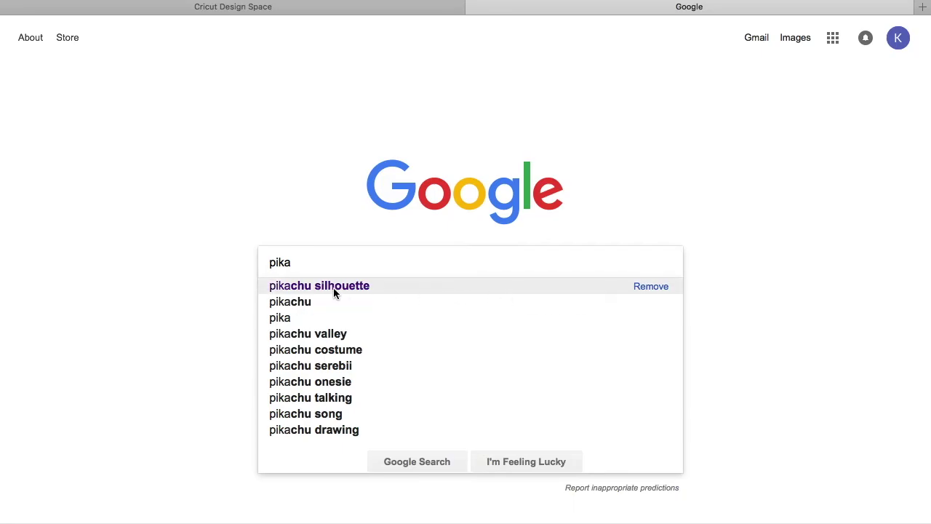
pyautogui.click(303, 292)
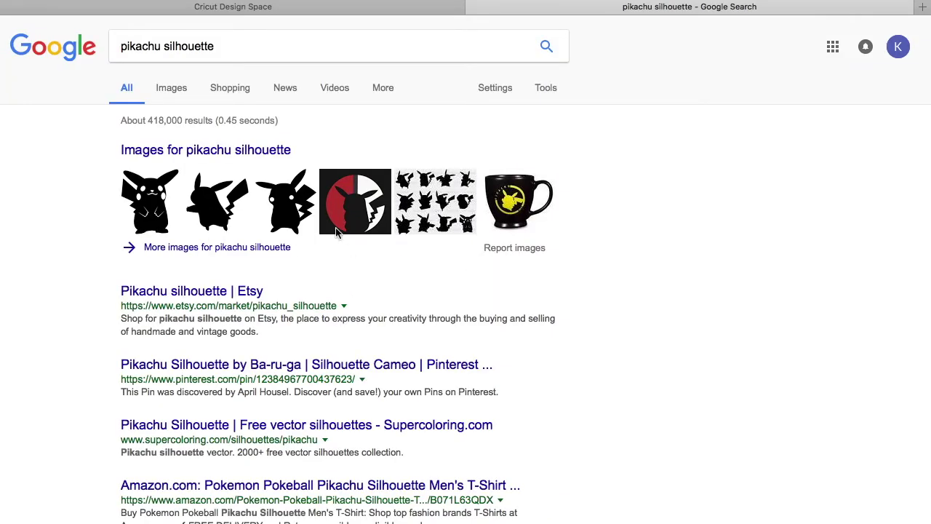
pyautogui.click(259, 156)
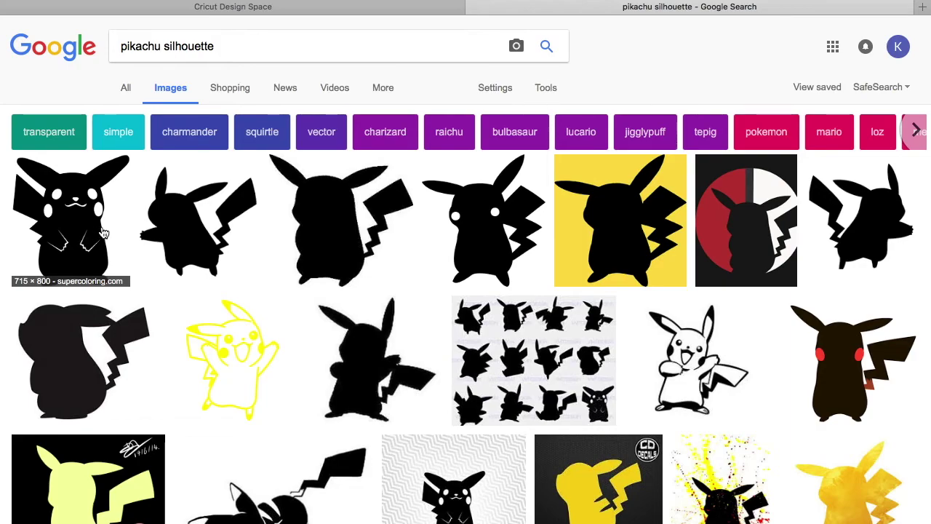
# Step: Save the front-facing Pikachu silhouette from supercoloring.com as "Pikachu Silhouette1" in the Cricut Graphics folder, and return to Cricut Design Space
pyautogui.click(73, 233)
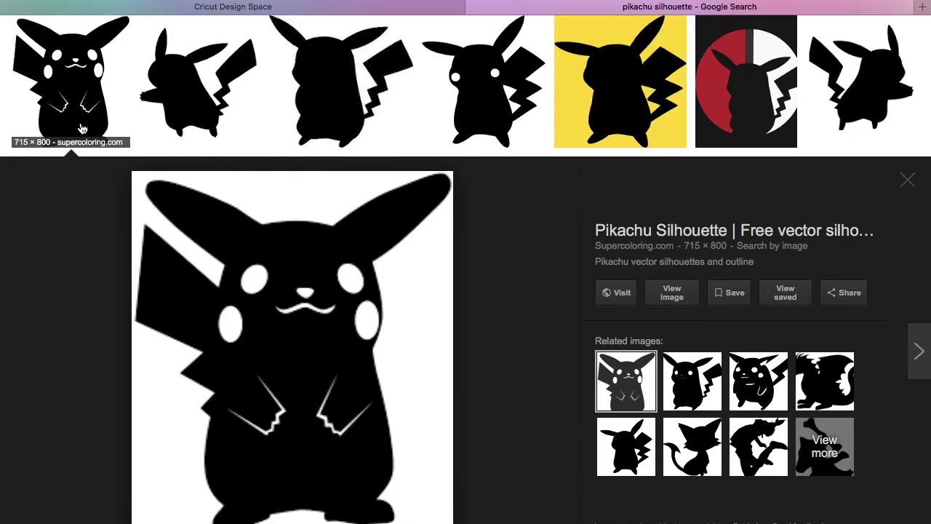
pyautogui.rightClick(304, 336)
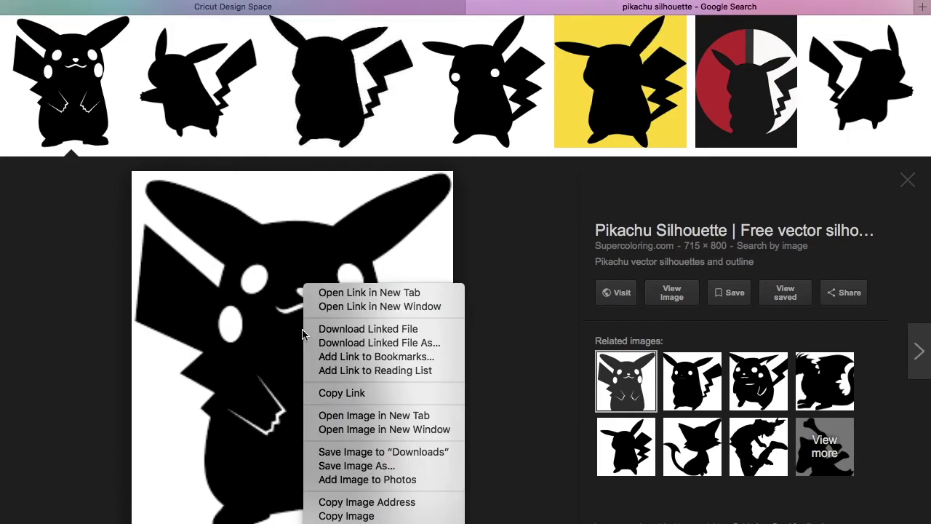
pyautogui.click(369, 469)
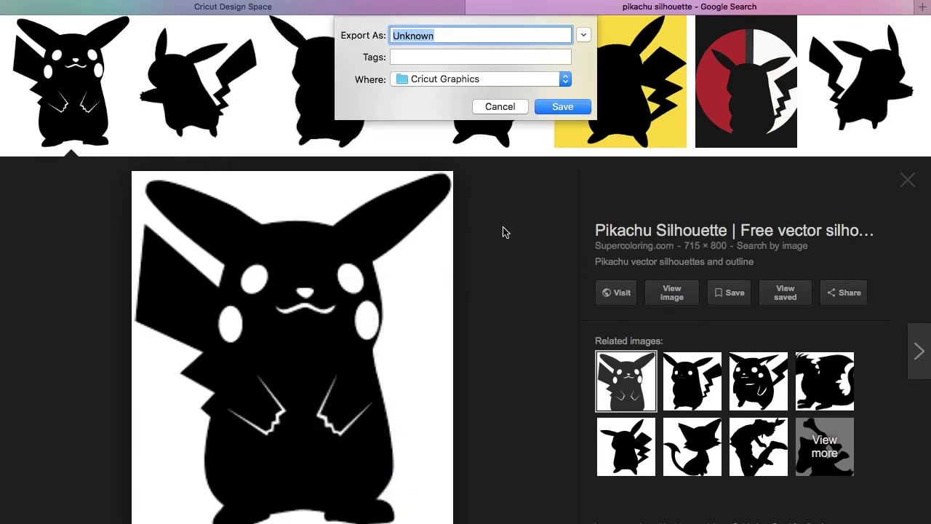
pyautogui.write('Pikach')
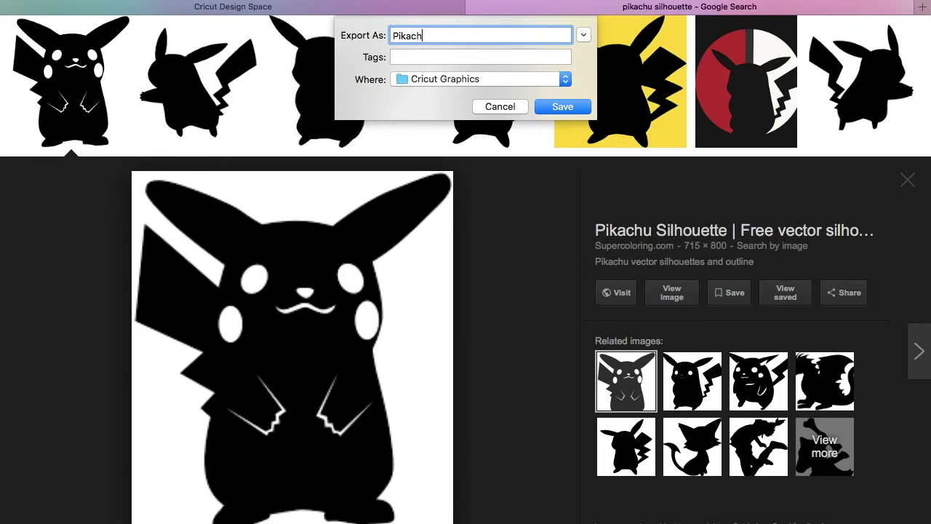
pyautogui.write('u Silhouette1')
pyautogui.click(559, 109)
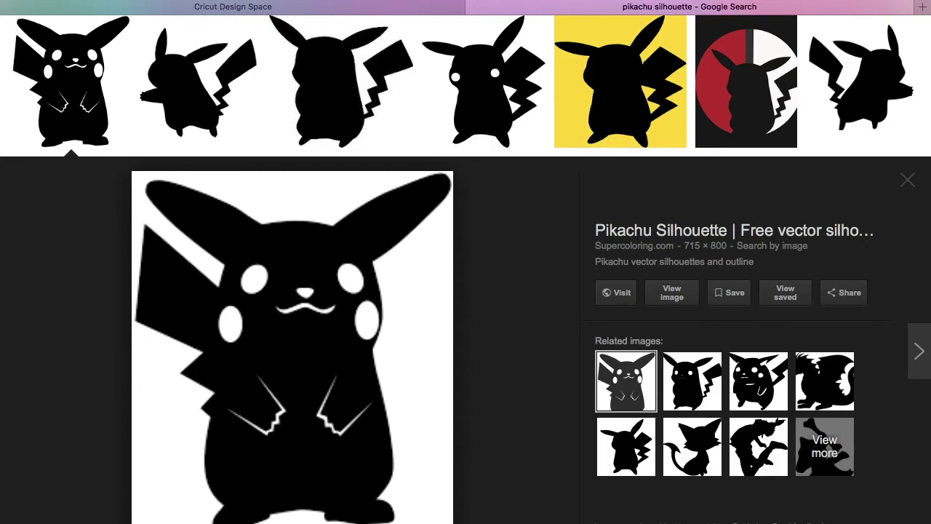
pyautogui.click(245, 13)
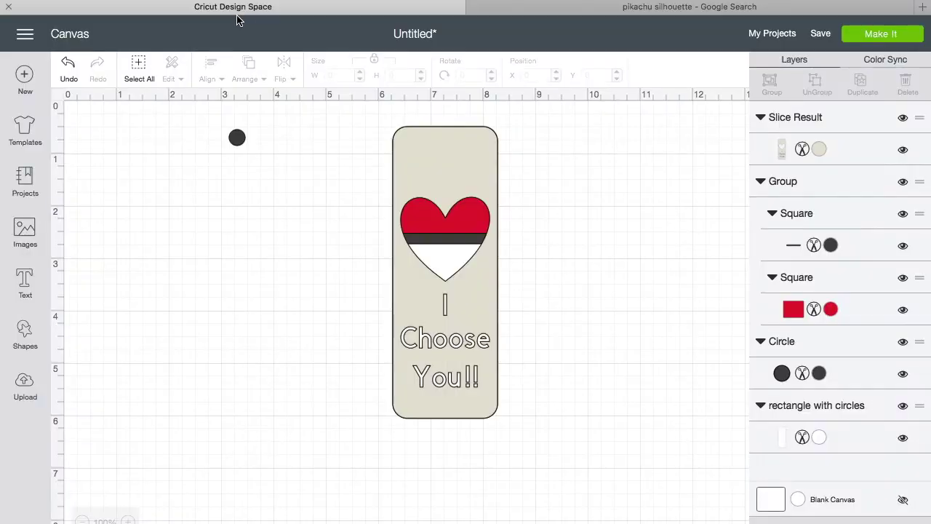